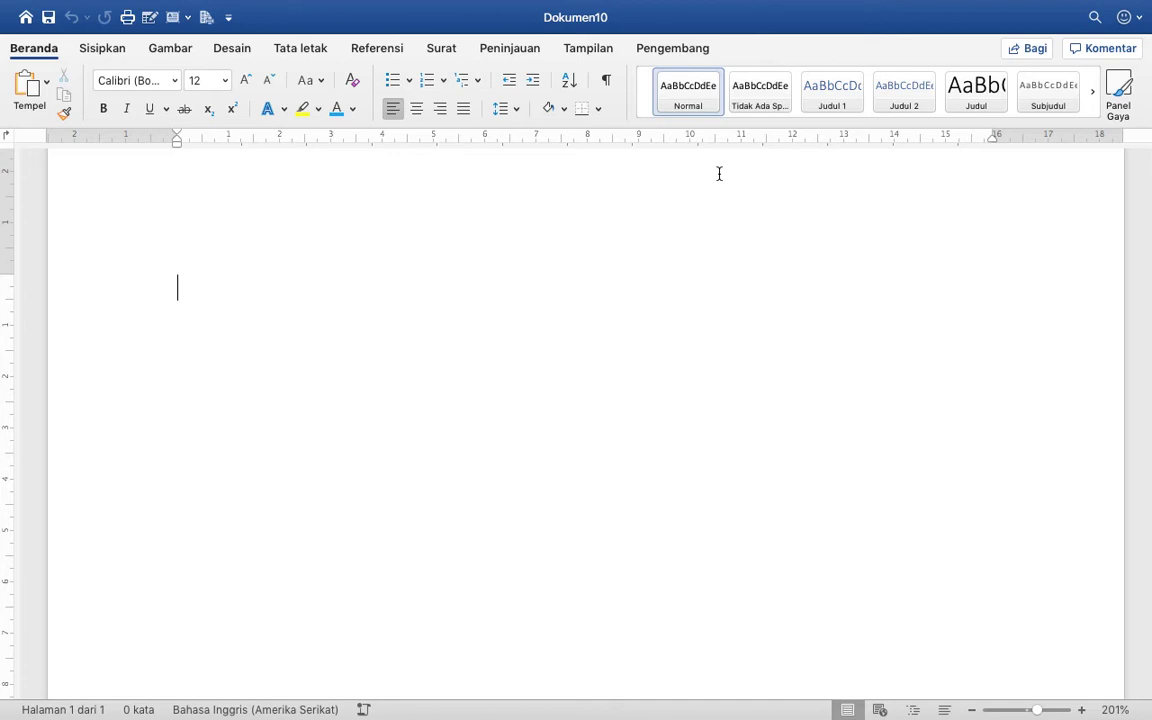
# On the Surat tab, check and close the Amplop dialog, then open the Mulai Gabungan Surat list.
pyautogui.click(443, 50)
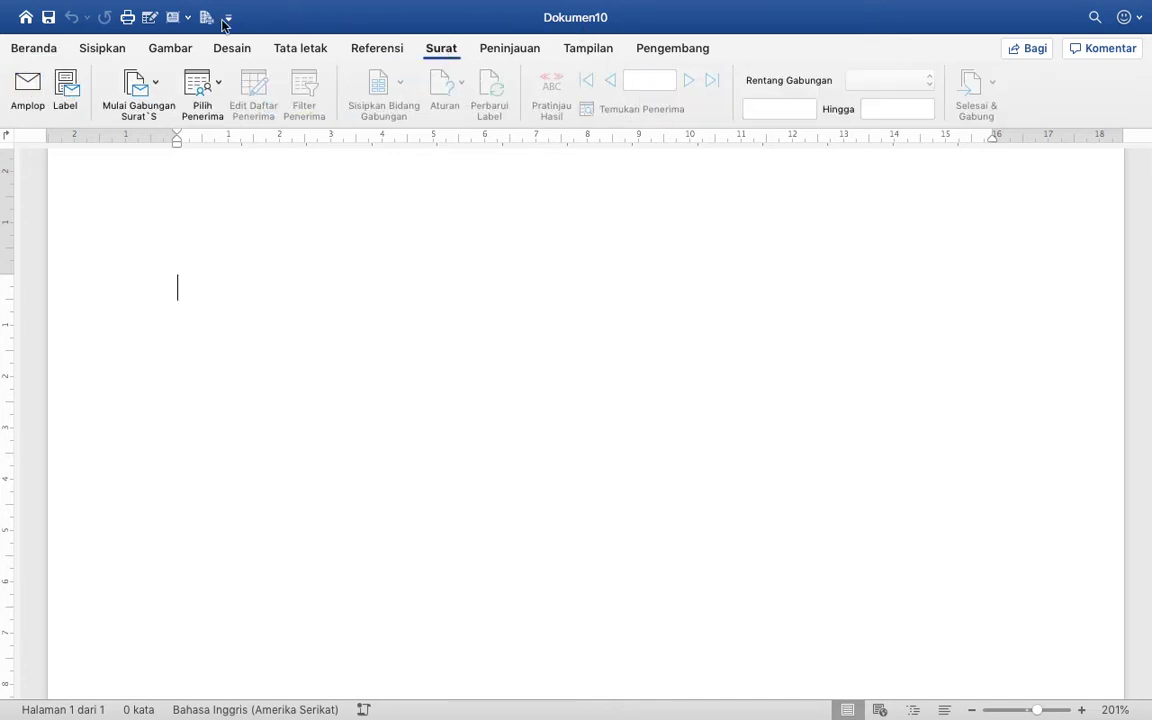
pyautogui.click(36, 89)
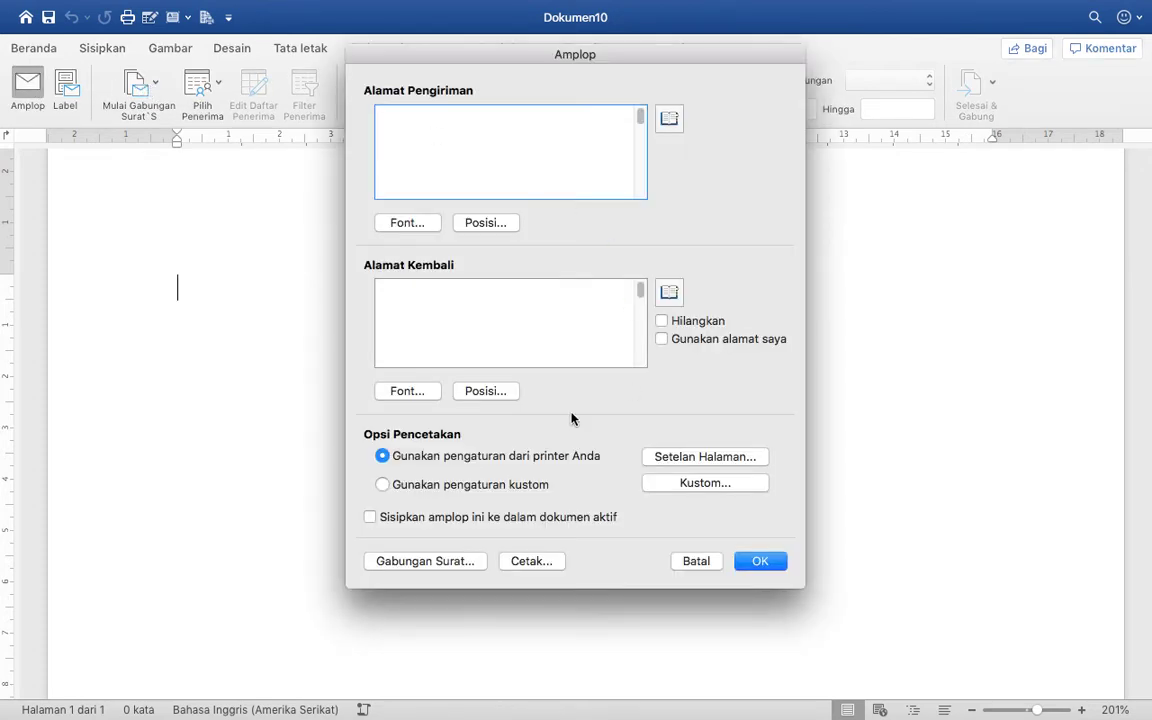
pyautogui.click(696, 562)
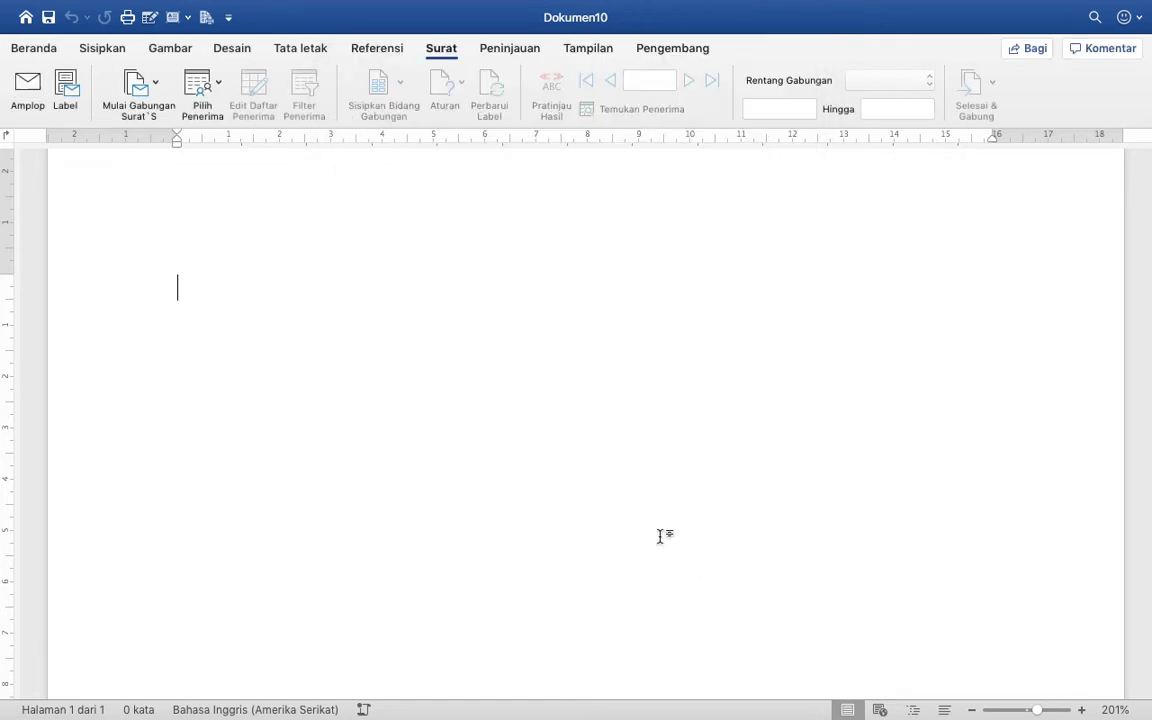
pyautogui.click(155, 86)
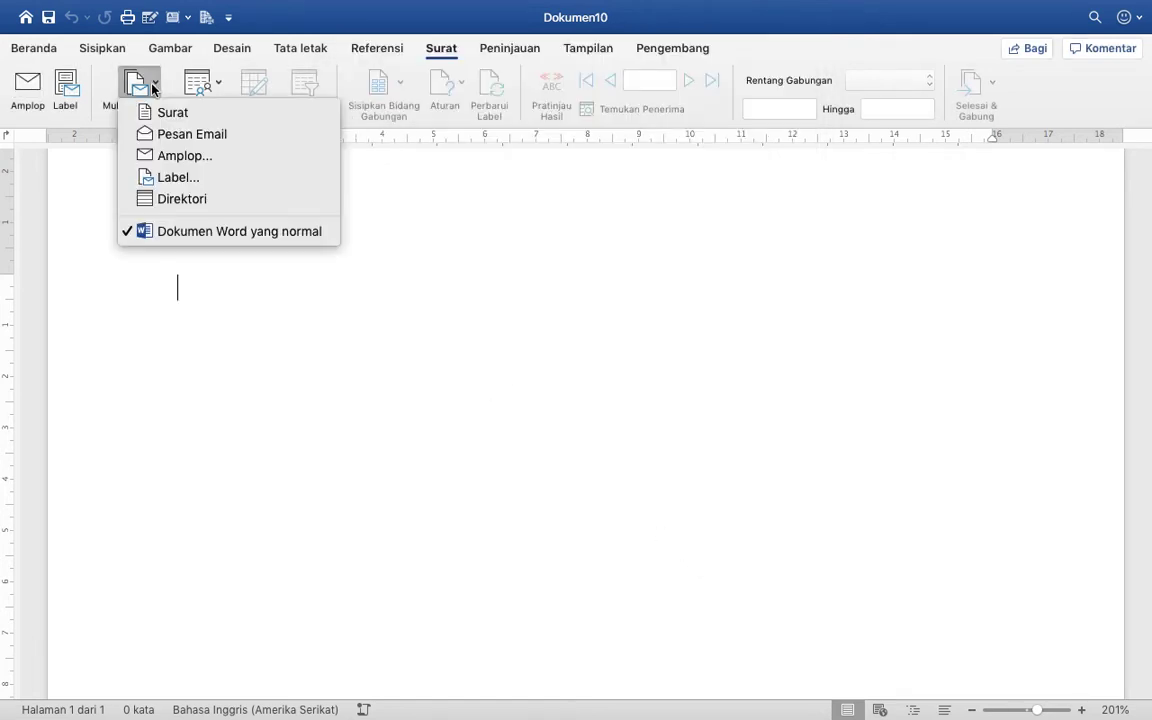
# Choose Amplop and enter the 'Kepada :' delivery address with the recipient's name, street, and city with postcode.
pyautogui.click(200, 158)
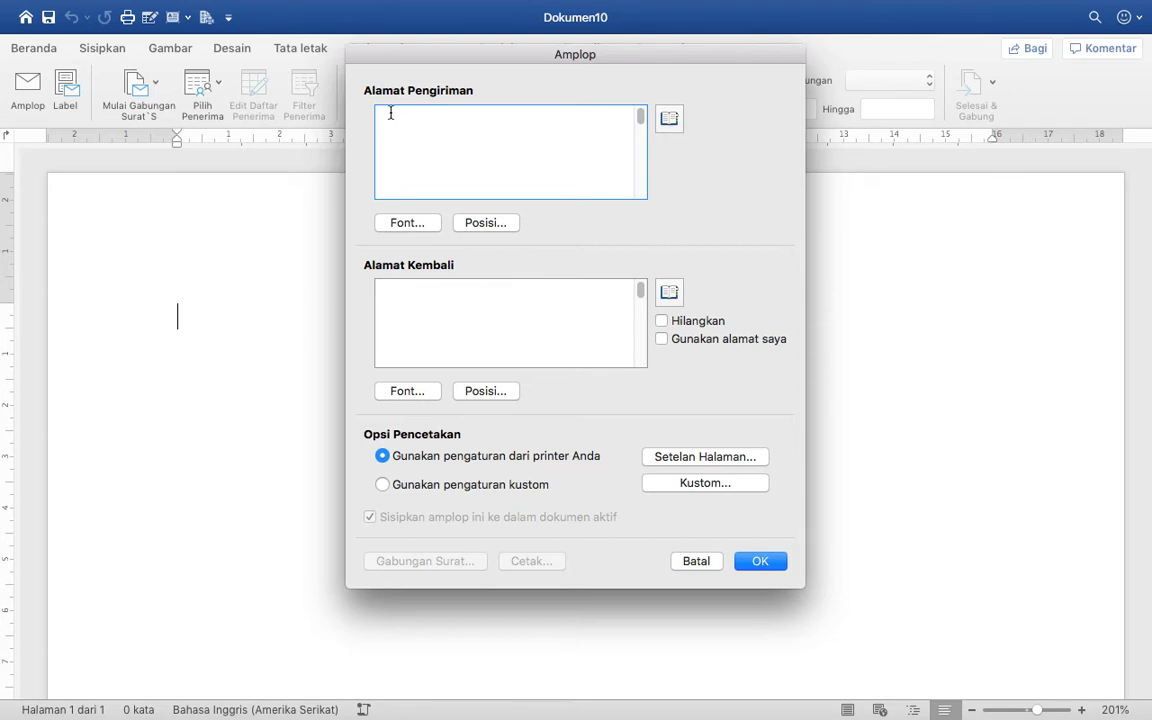
pyautogui.write('K')
pyautogui.write('epada')
pyautogui.write(' : ')
pyautogui.write('Sua')
pyautogui.press('BackSpace')
pyautogui.write('sana')
pyautogui.write(' K')
pyautogui.write('. ')
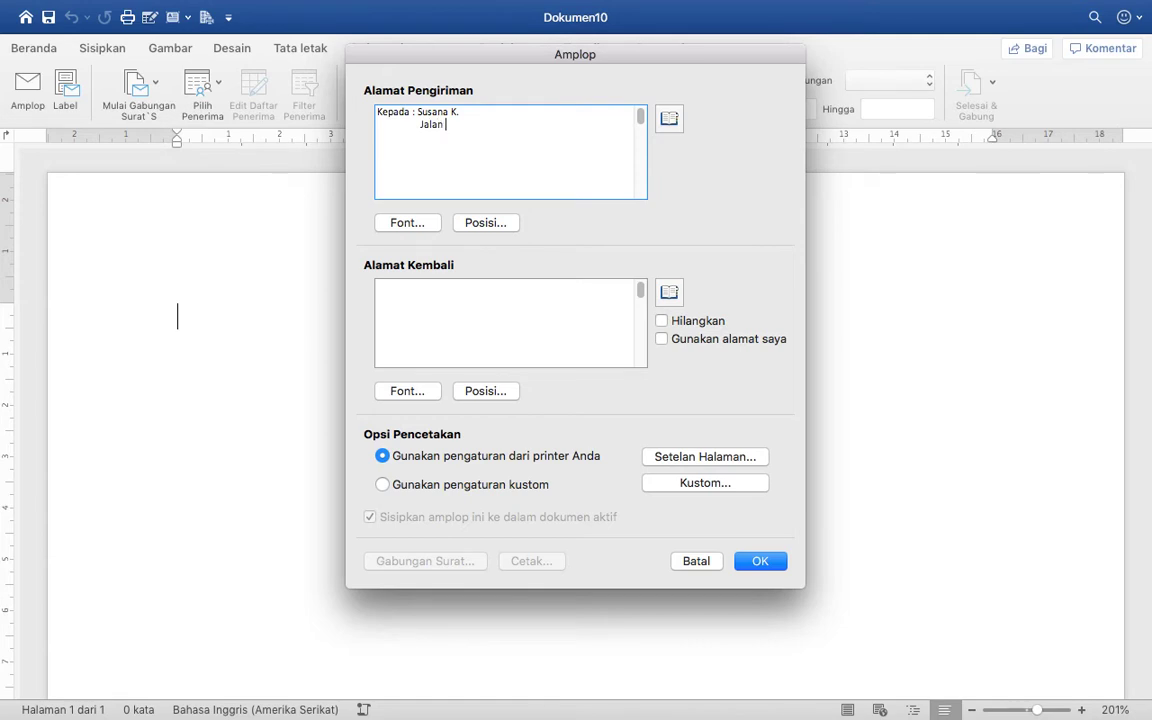
pyautogui.press('Return')
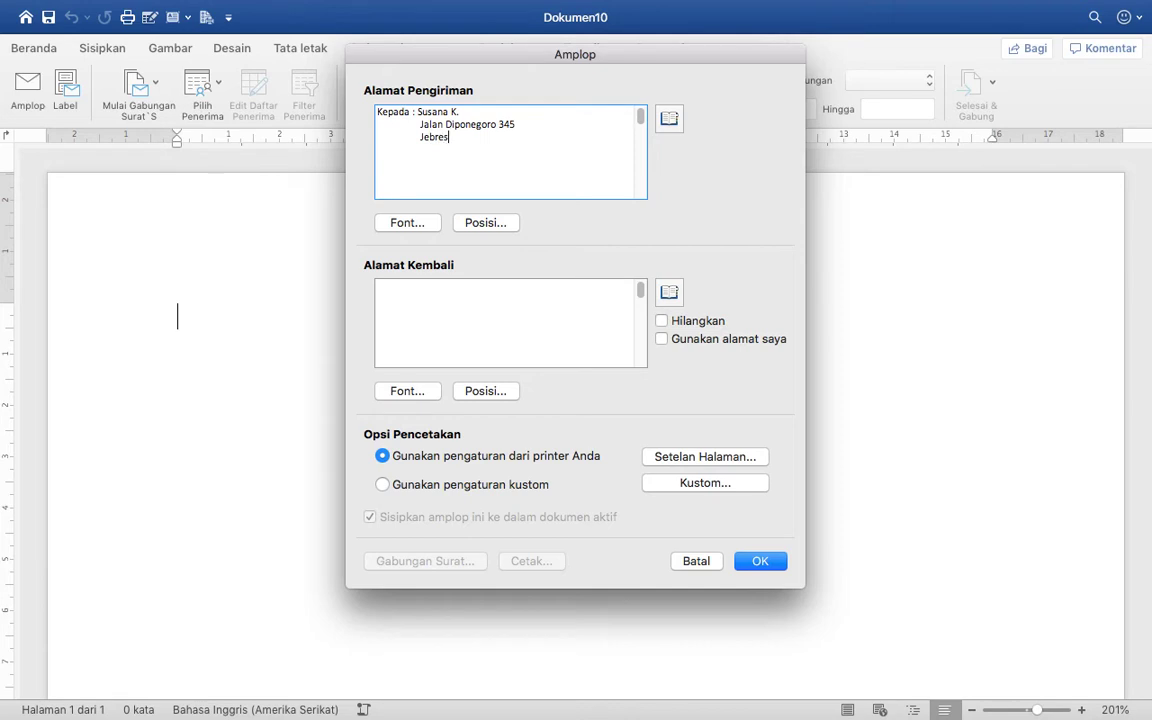
# Enter the sender's name, street and town, and province with postcode in Alamat Kembali.
pyautogui.click(391, 291)
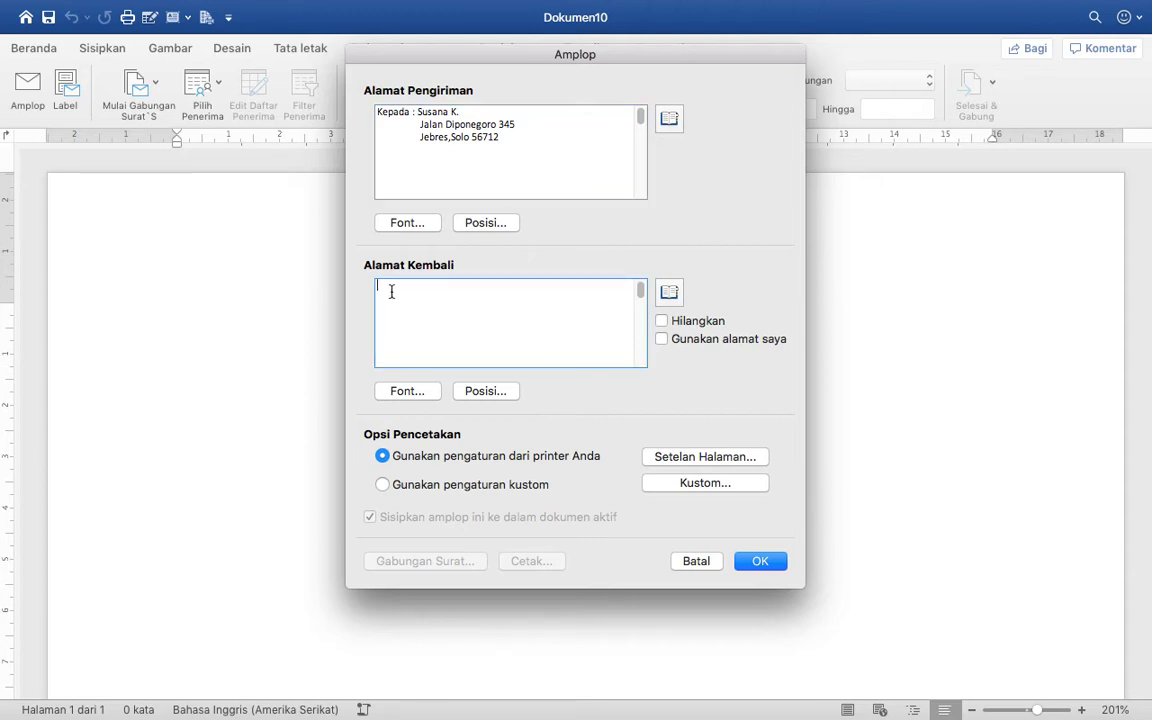
pyautogui.write('S')
pyautogui.write('usa')
pyautogui.write('nti')
pyautogui.write(' HK')
pyautogui.write('.')
pyautogui.press('Return')
pyautogui.click(424, 308)
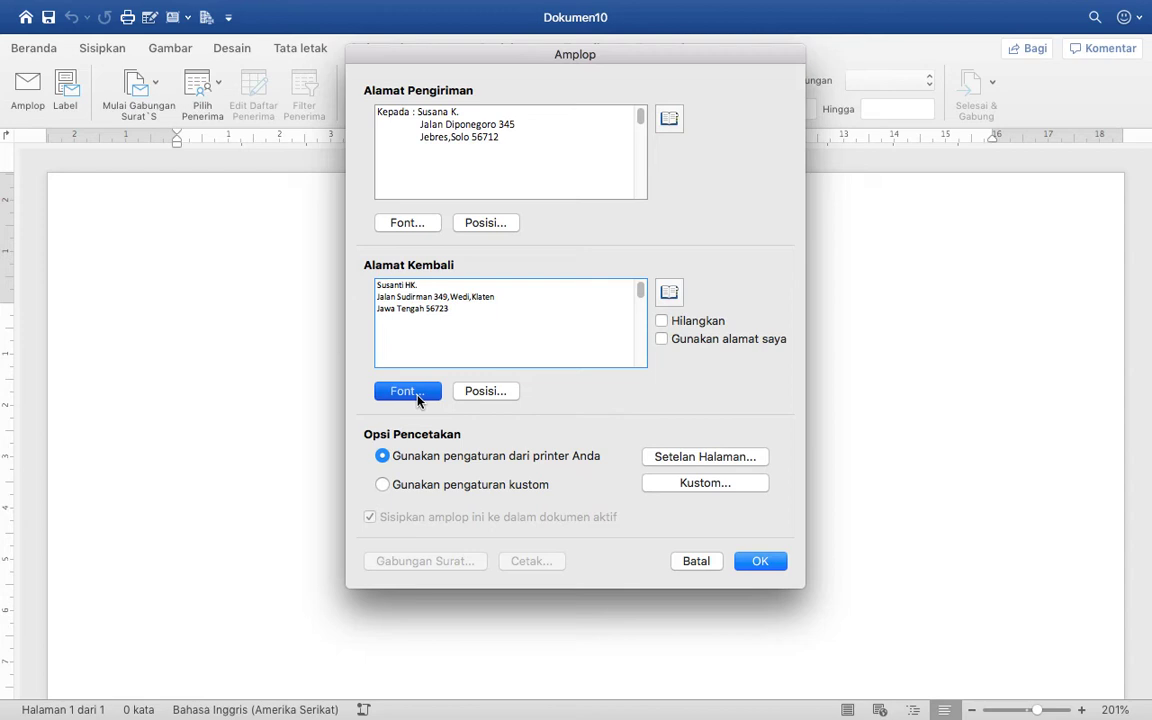
# Set the return address font to Abadi MT Condensed Light, size 12.
pyautogui.click(418, 399)
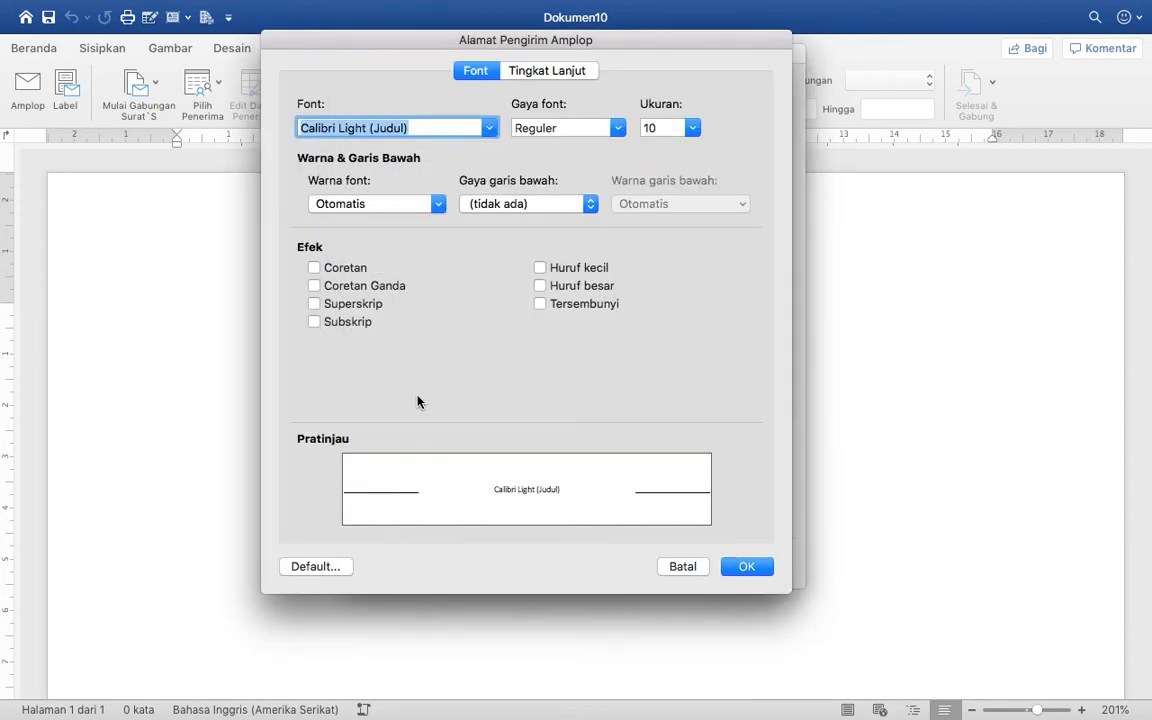
pyautogui.click(488, 129)
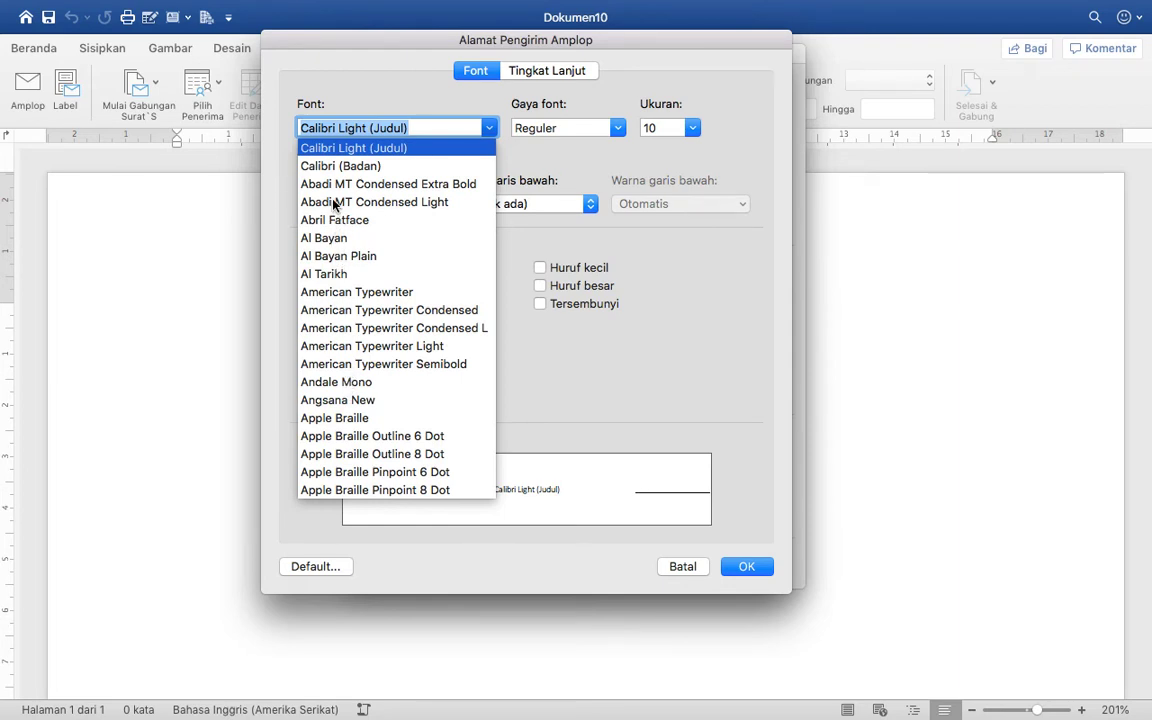
pyautogui.click(333, 204)
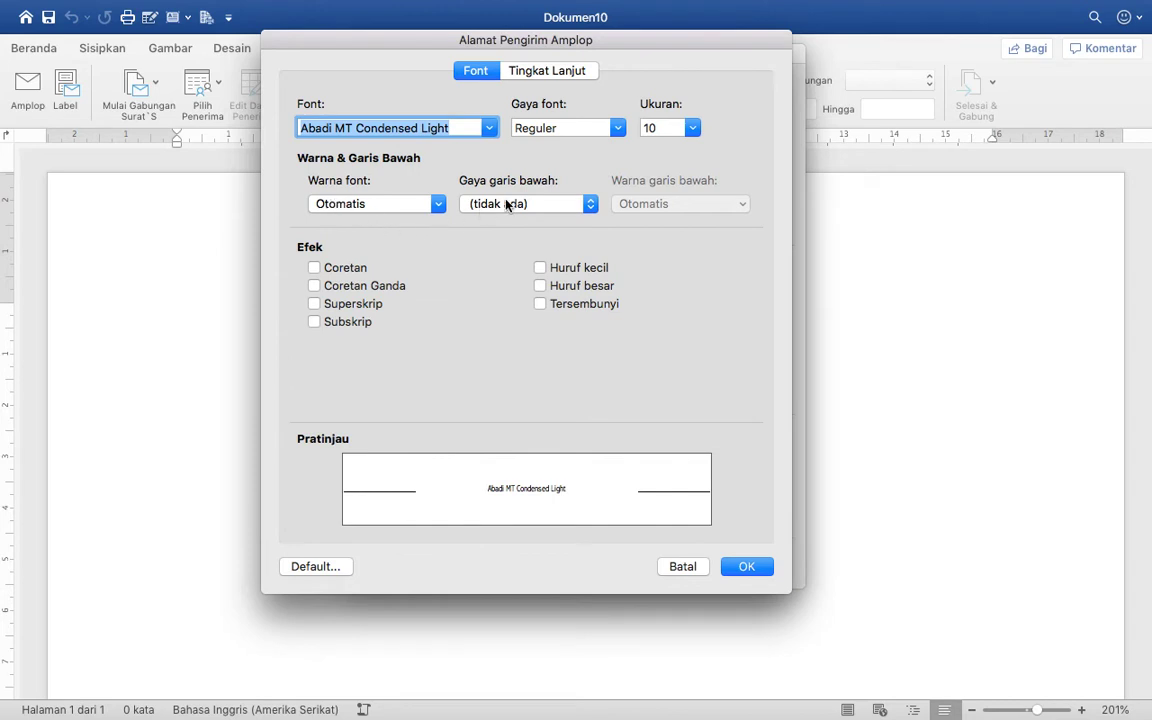
pyautogui.click(693, 130)
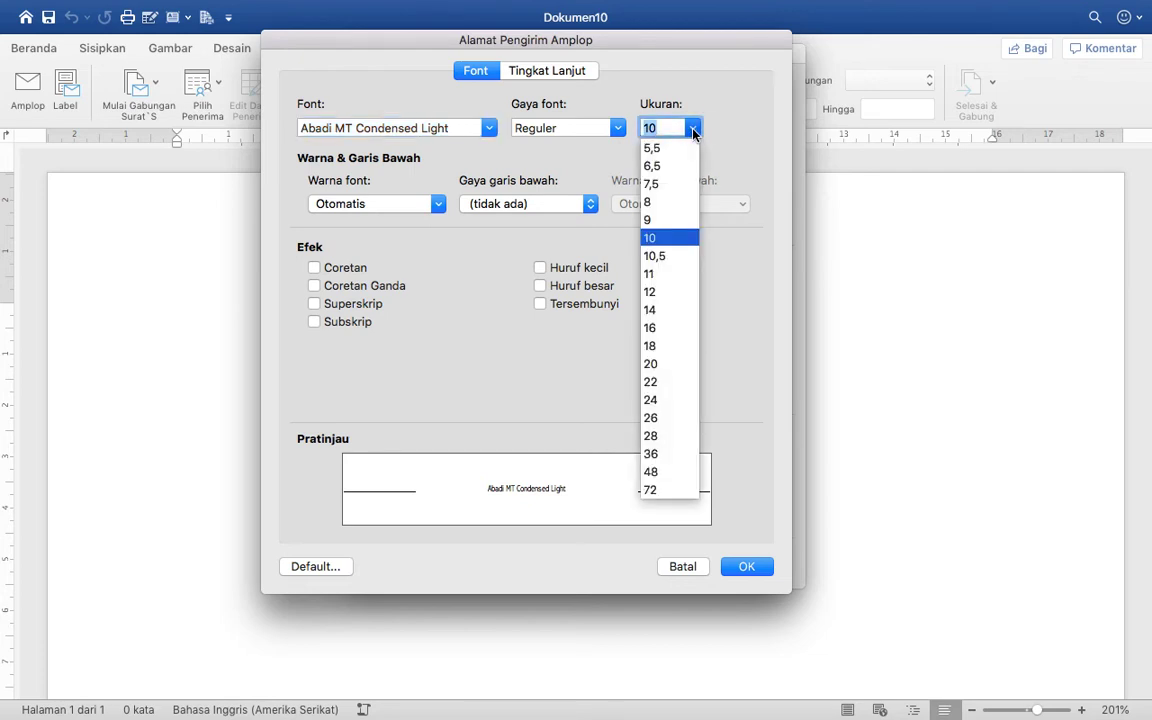
pyautogui.click(649, 292)
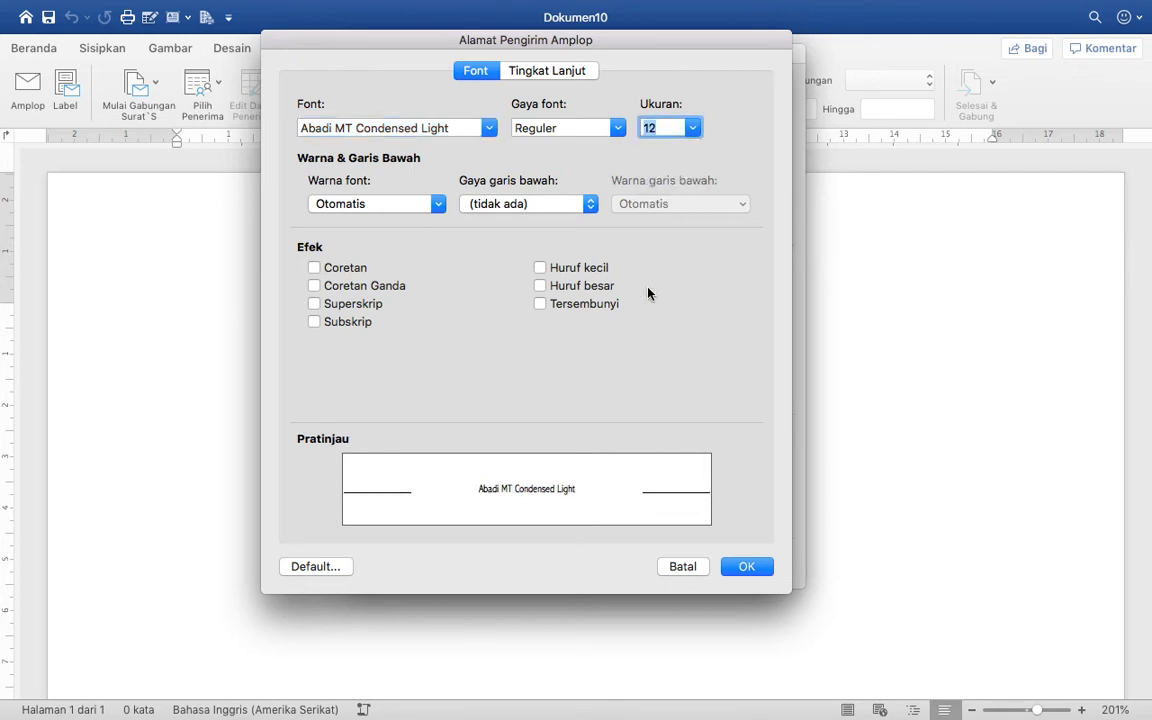
pyautogui.click(745, 568)
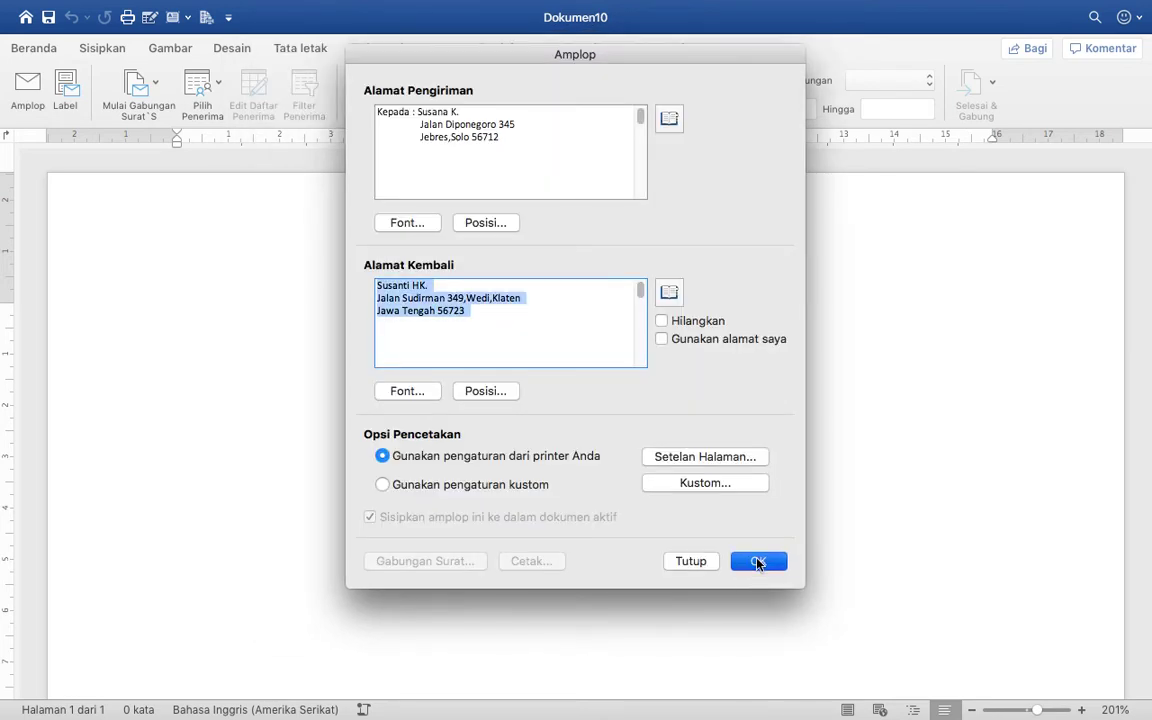
# Add the envelope to the document and shift the delivery address box further right.
pyautogui.click(757, 561)
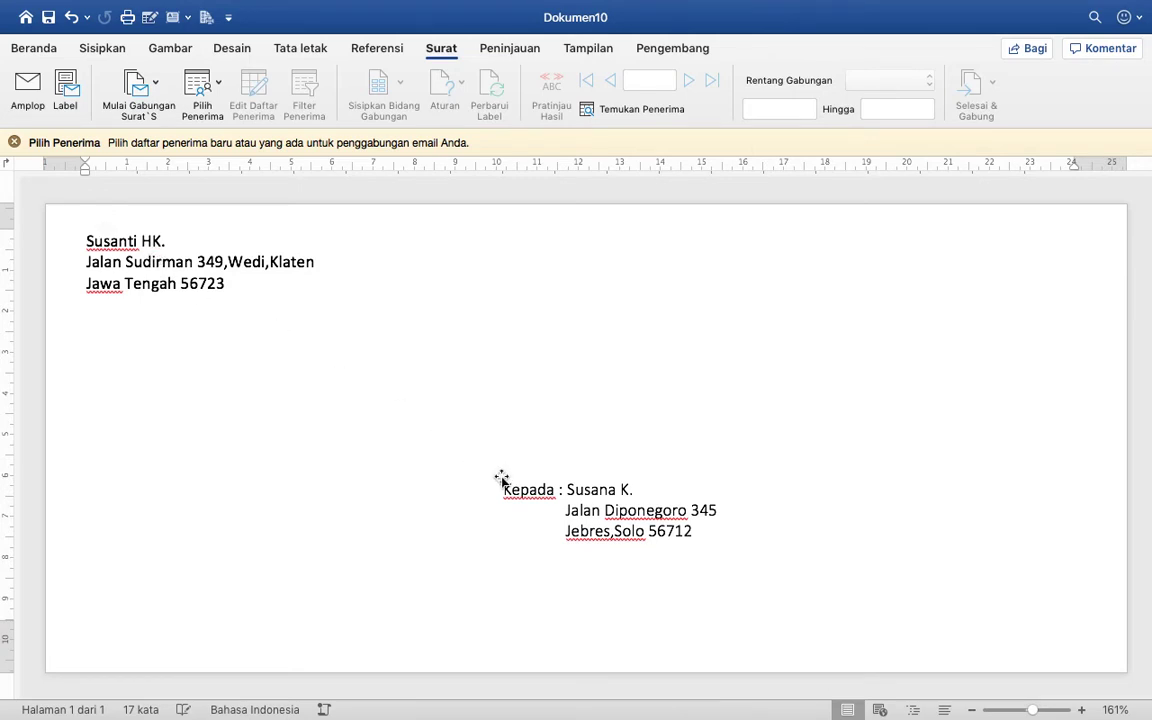
pyautogui.click(500, 483)
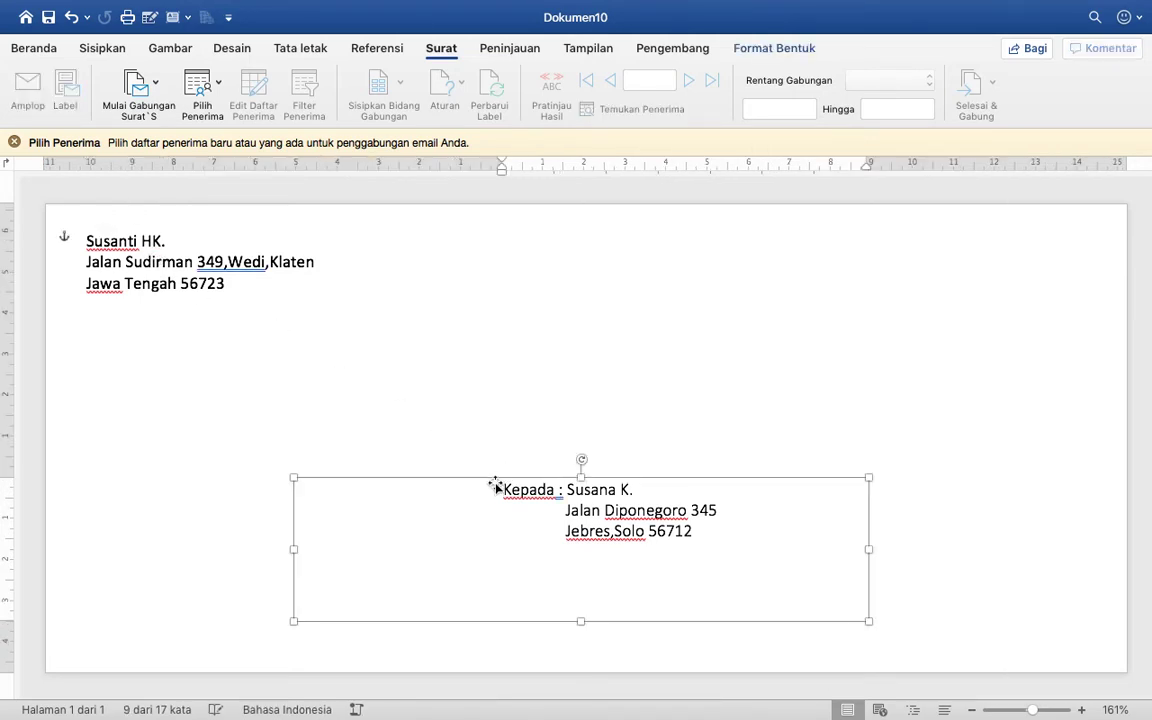
pyautogui.moveTo(500, 483)
pyautogui.mouseDown()
pyautogui.moveTo(650, 479)
pyautogui.moveTo(636, 450)
pyautogui.moveTo(714, 470)
pyautogui.mouseUp()
# Make all the delivery address text bold.
pyautogui.tripleClick(655, 470)
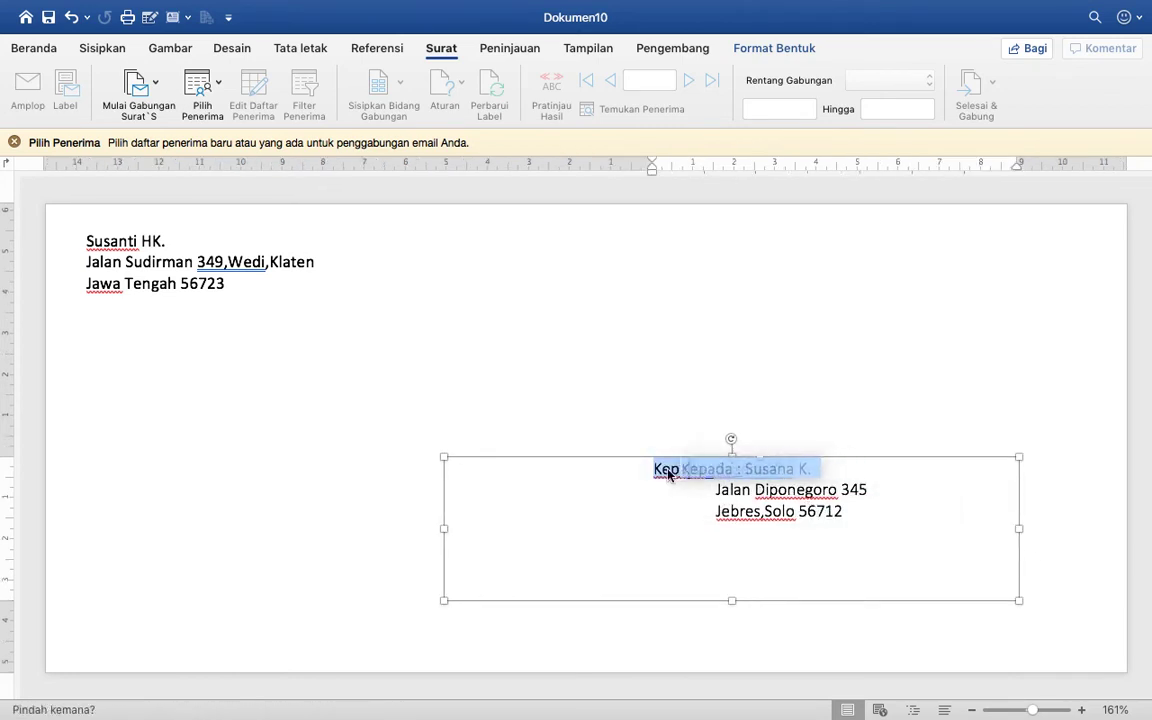
pyautogui.moveTo(714, 470); pyautogui.dragTo(656, 469)
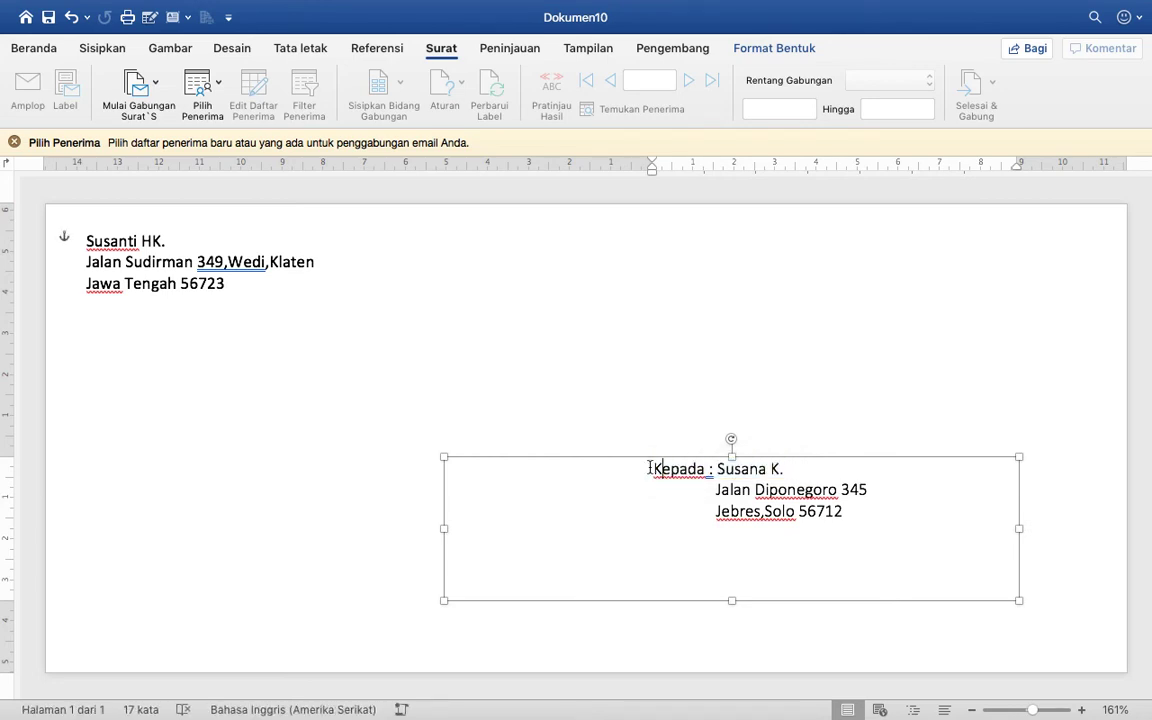
pyautogui.moveTo(653, 469); pyautogui.dragTo(853, 516)
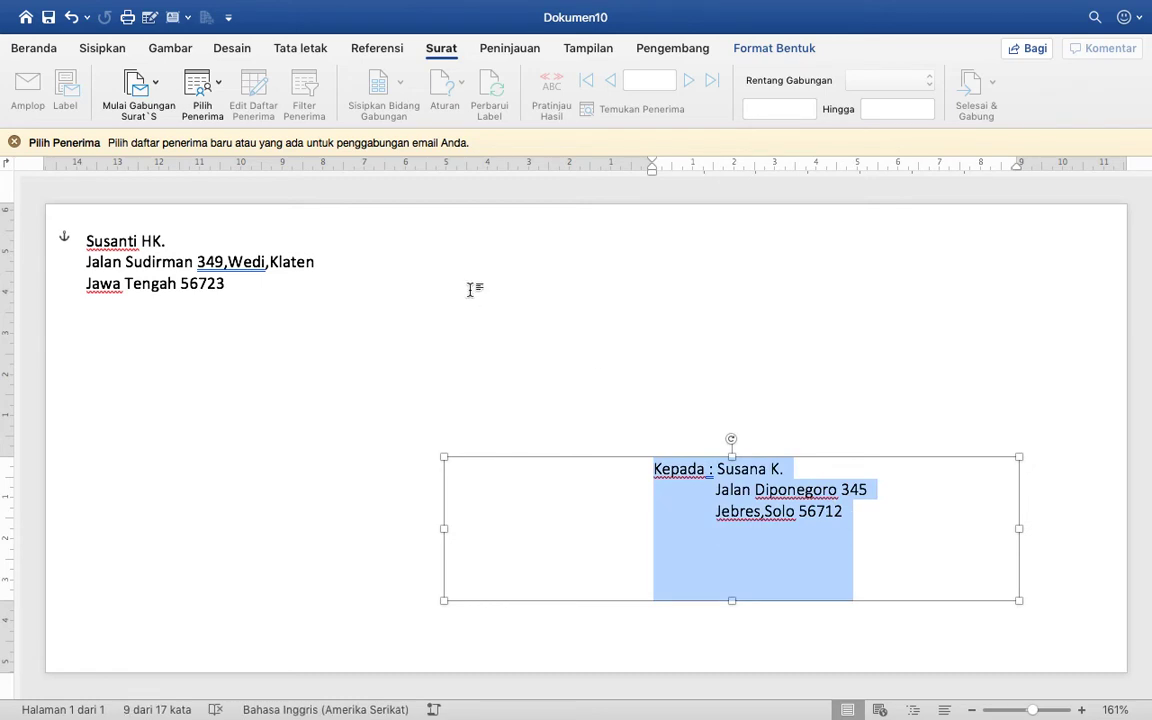
pyautogui.press('super+b')
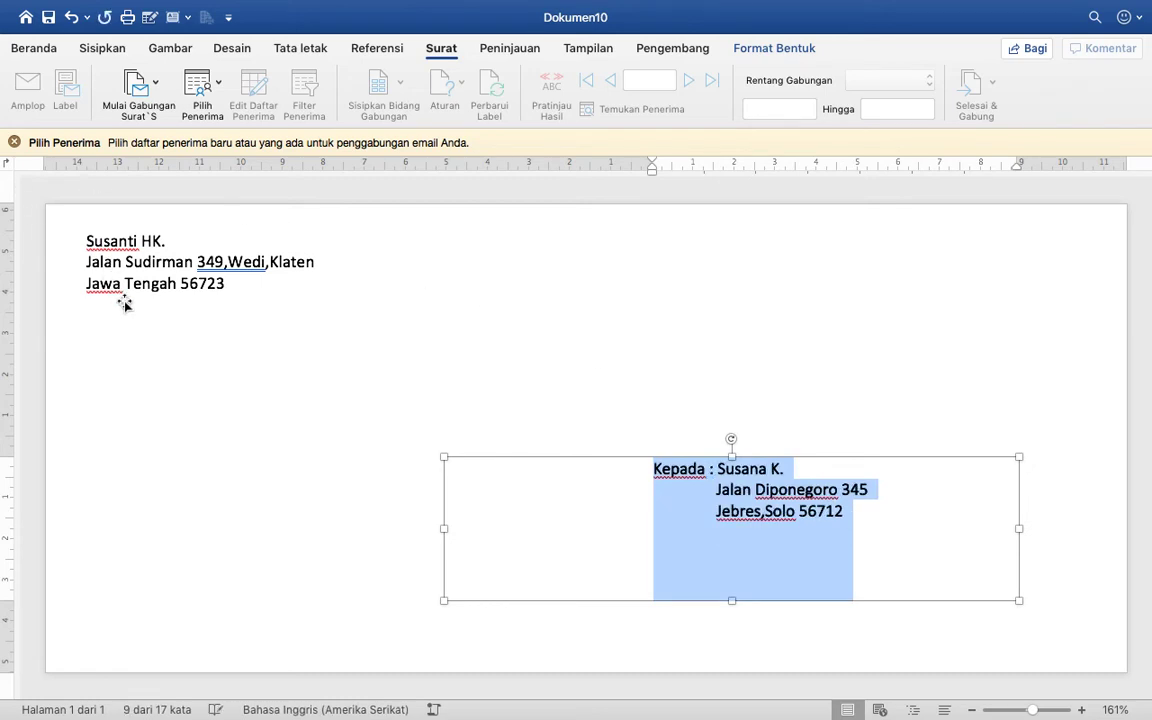
pyautogui.click(112, 280)
pyautogui.click(214, 380)
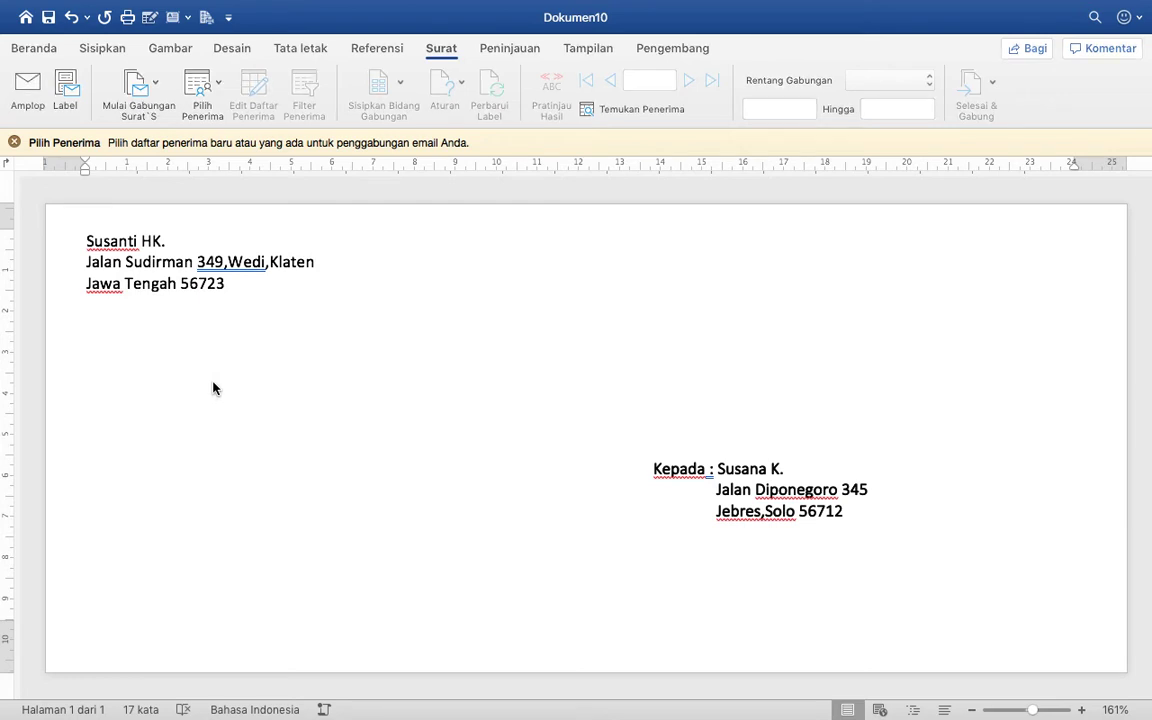
# Create a new blank document, Dokumen11, and bring up its envelope tools.
pyautogui.press('super+n')
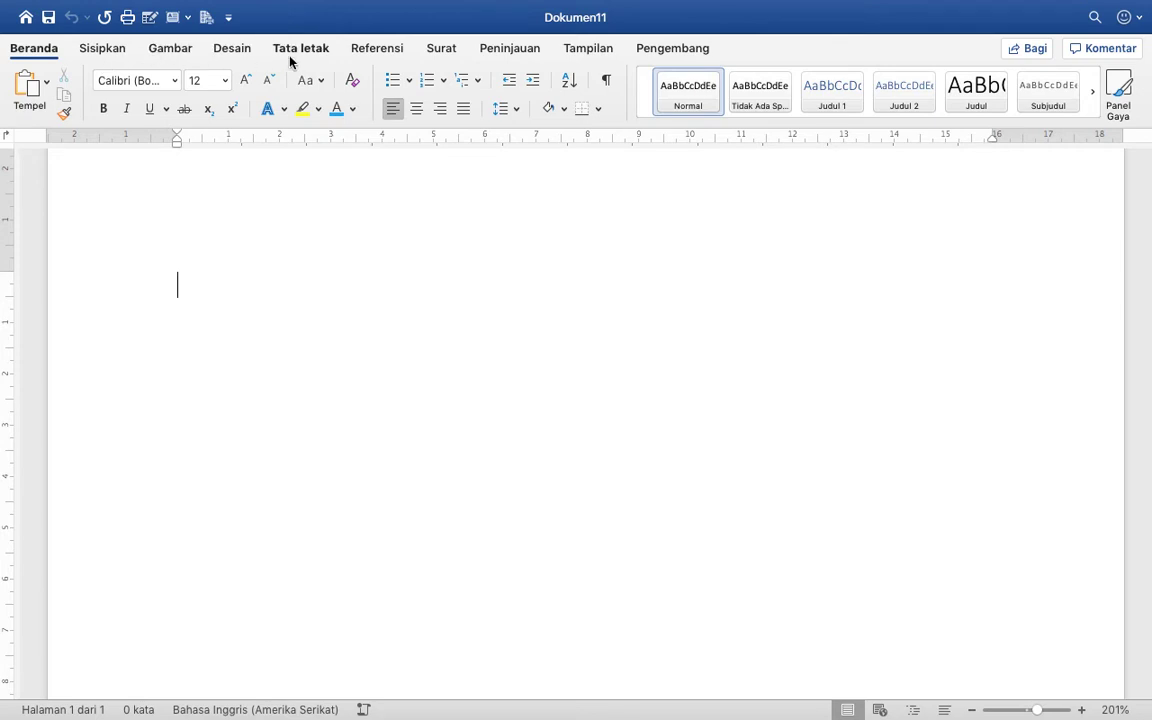
pyautogui.click(444, 48)
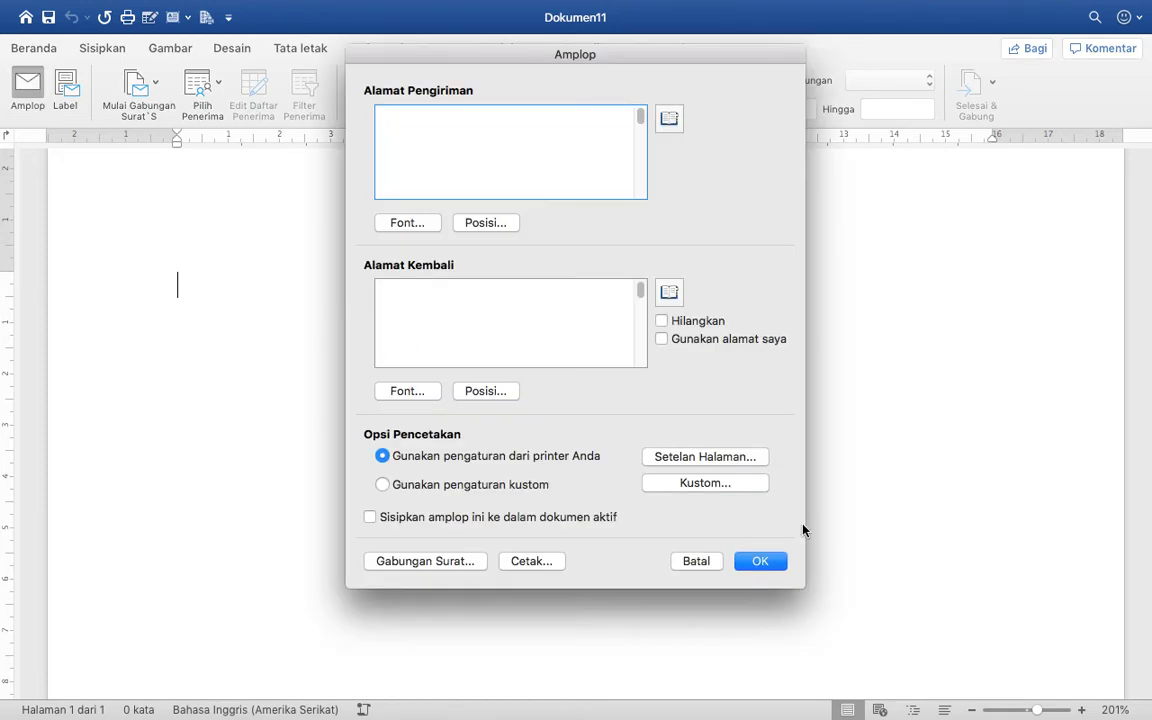
# Insert an envelope with empty addresses, remove the empty address box, and centre the first line.
pyautogui.click(769, 562)
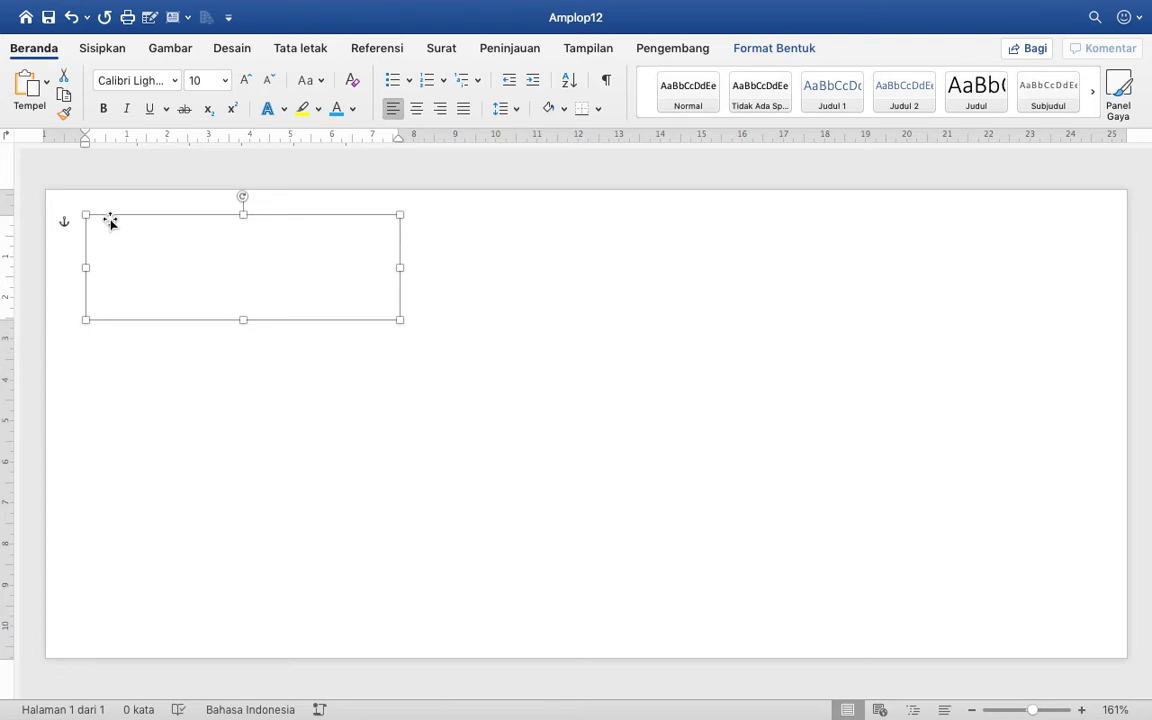
pyautogui.press('BackSpace')
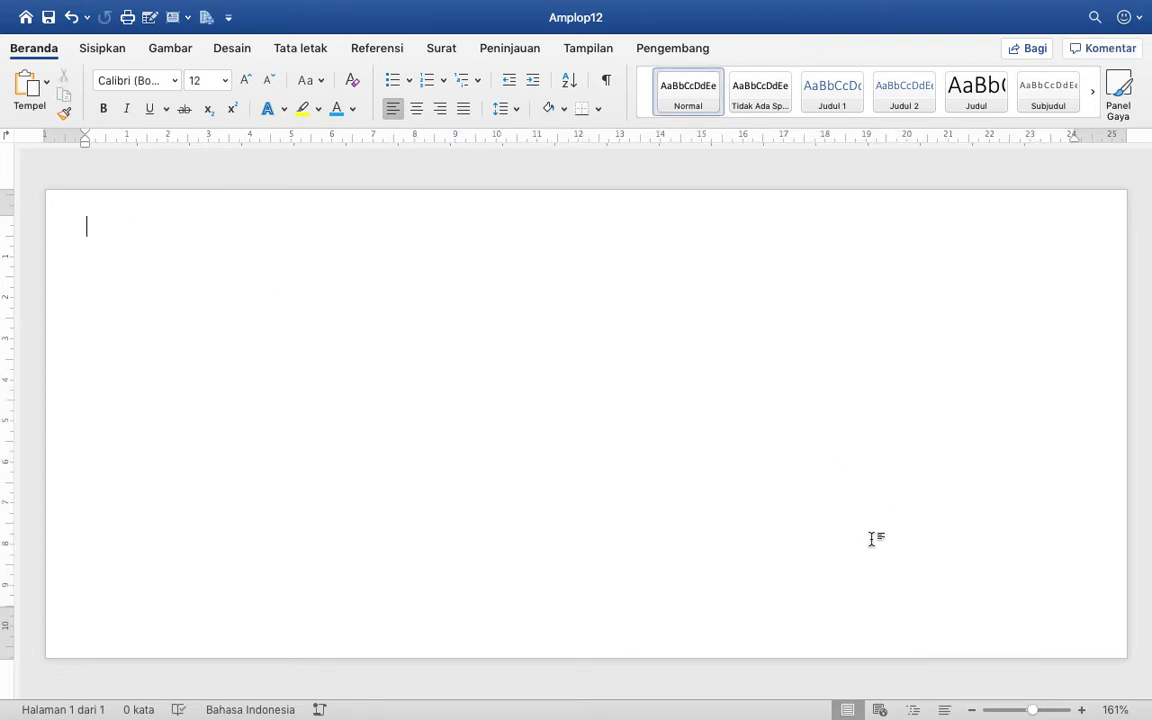
pyautogui.hotkey('ctrl', 'z')
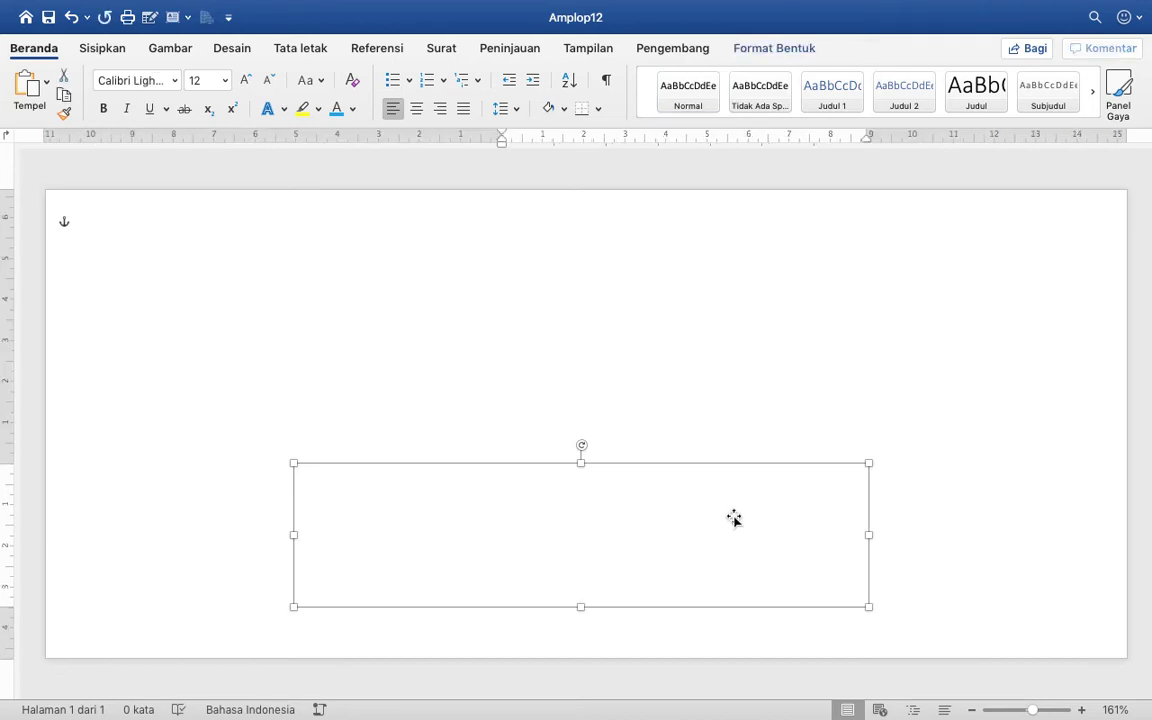
pyautogui.press('BackSpace')
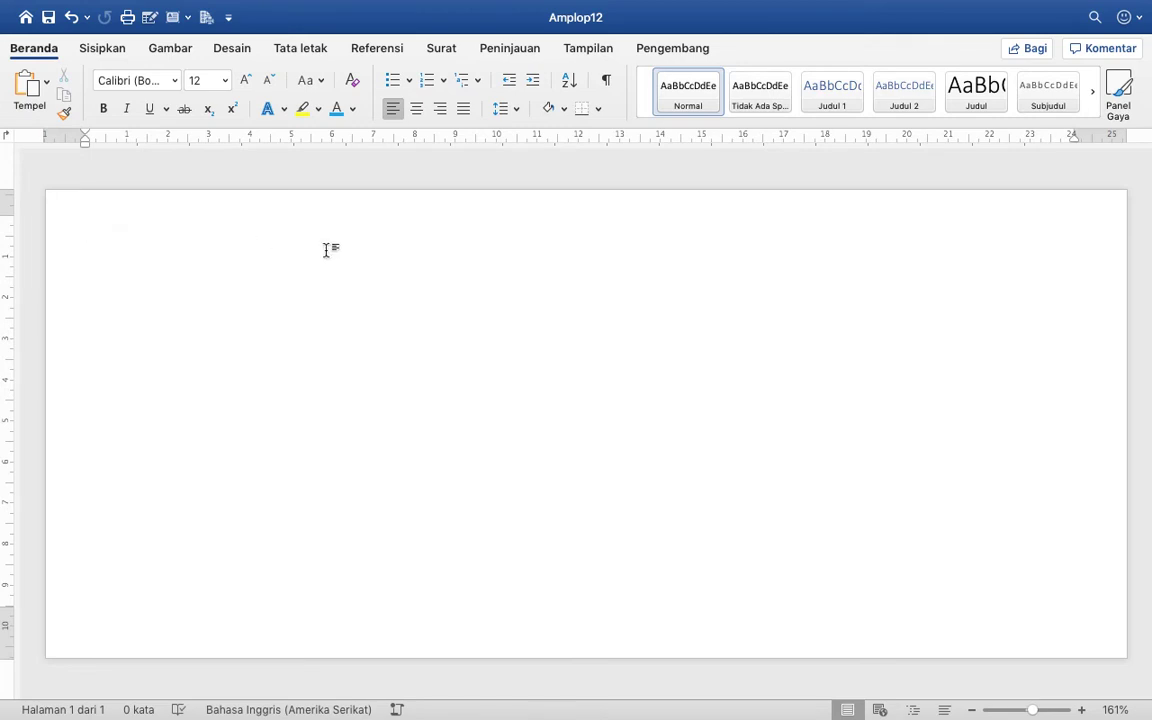
pyautogui.press('super+e')
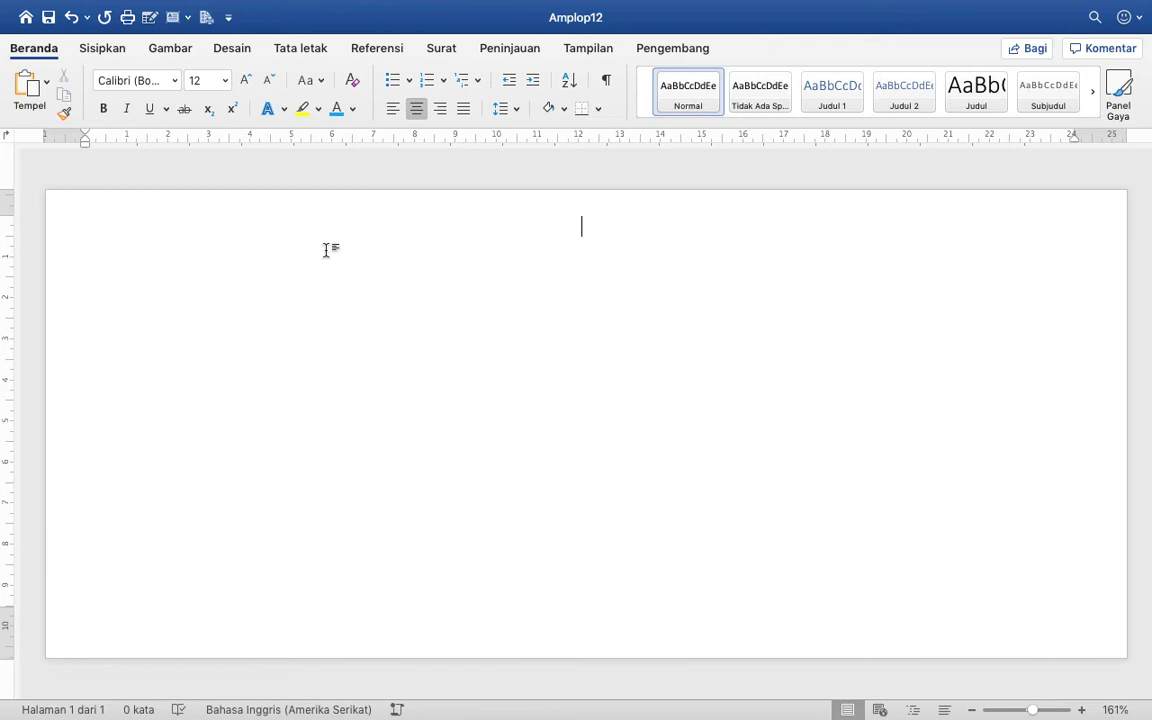
# Type the centred headings 'KEMENTERIAN PENDIDIKAN DAN KEBUDAYAAN' and 'UNIVERSITAS SEBELAS MARET'.
pyautogui.write('D')
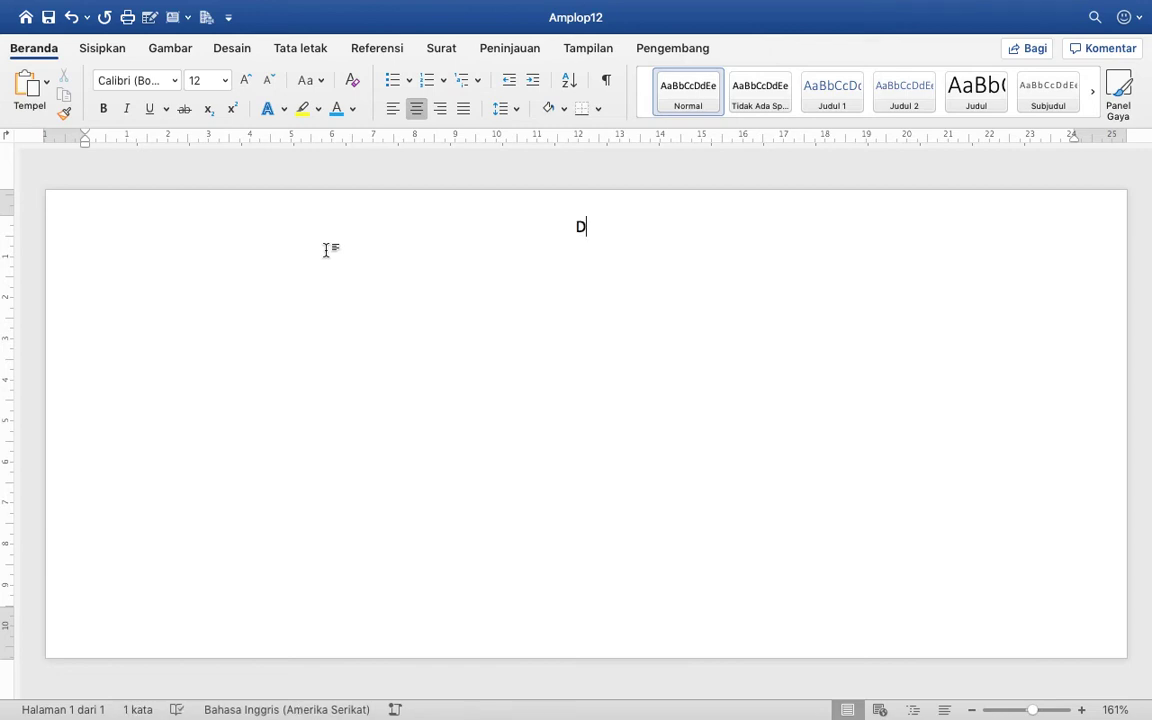
pyautogui.write('EPAR')
pyautogui.write('TEMEN')
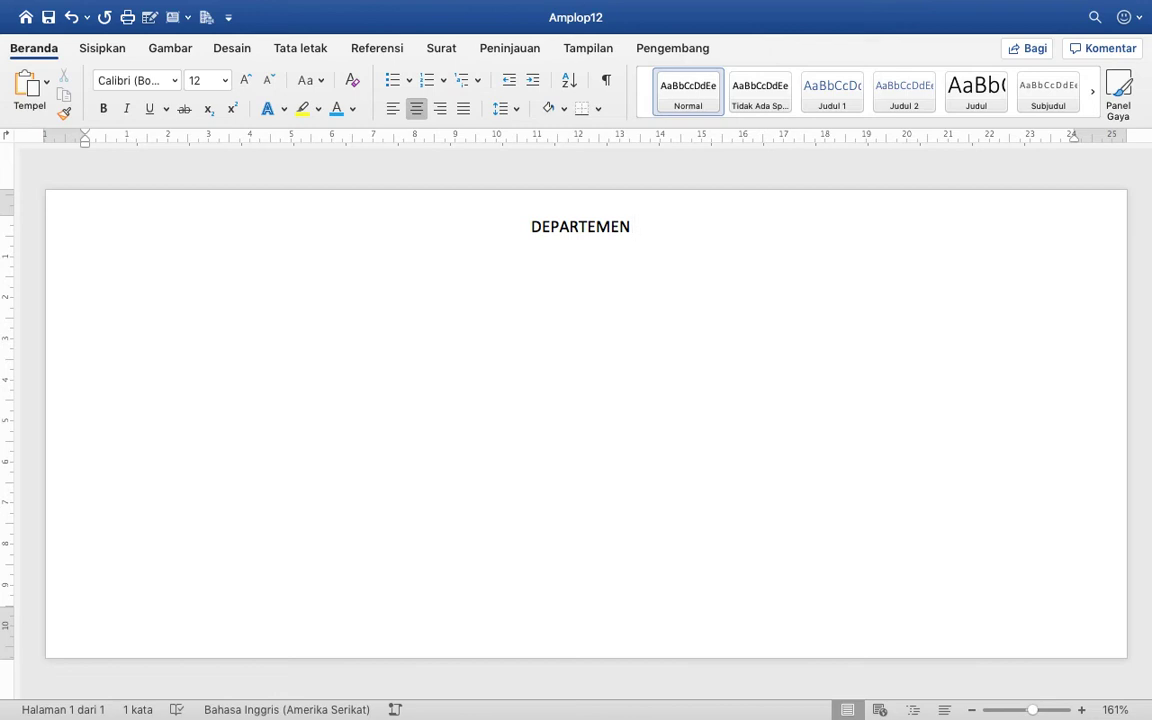
pyautogui.press('BackSpace')
pyautogui.press('BackSpace')
pyautogui.press('BackSpace')
pyautogui.press('BackSpace')
pyautogui.press('BackSpace')
pyautogui.press('BackSpace')
pyautogui.press('BackSpace')
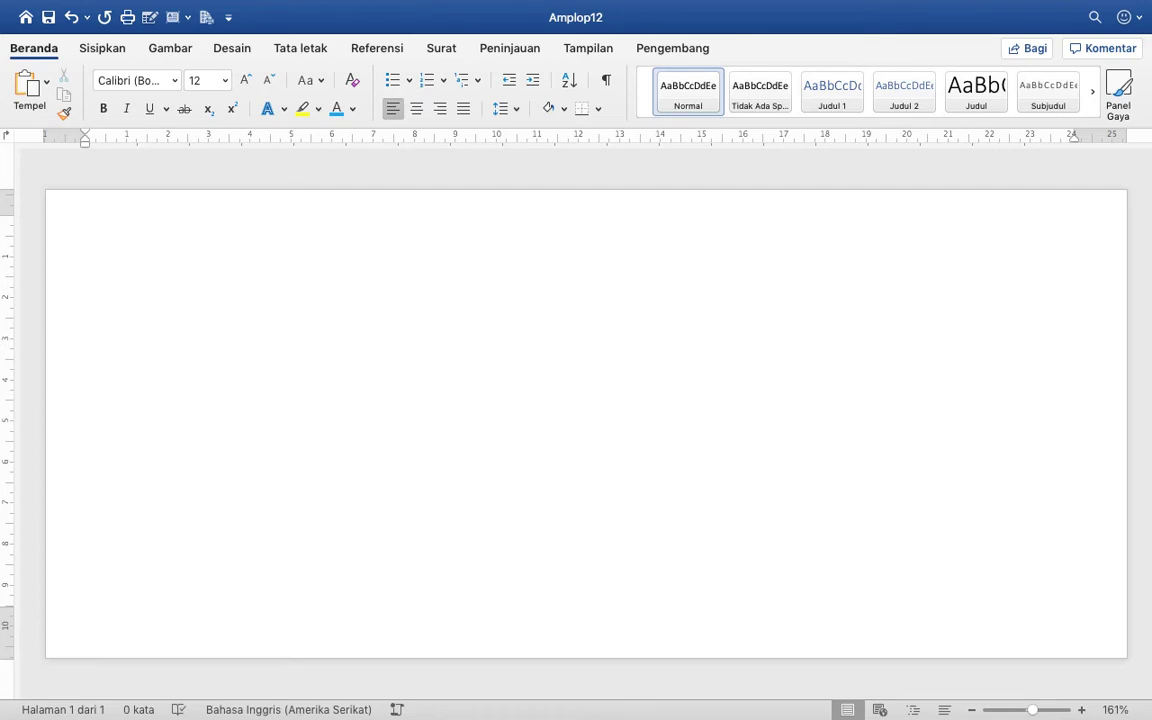
pyautogui.press('super+e')
pyautogui.write('K')
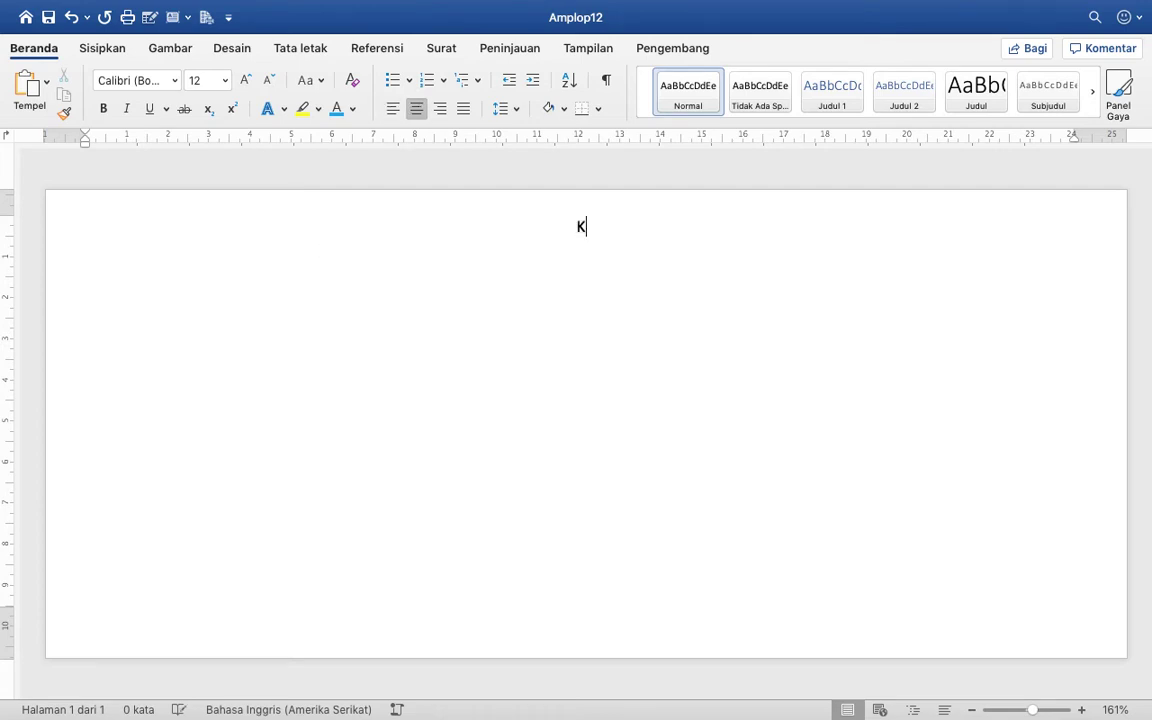
pyautogui.write('EMENT')
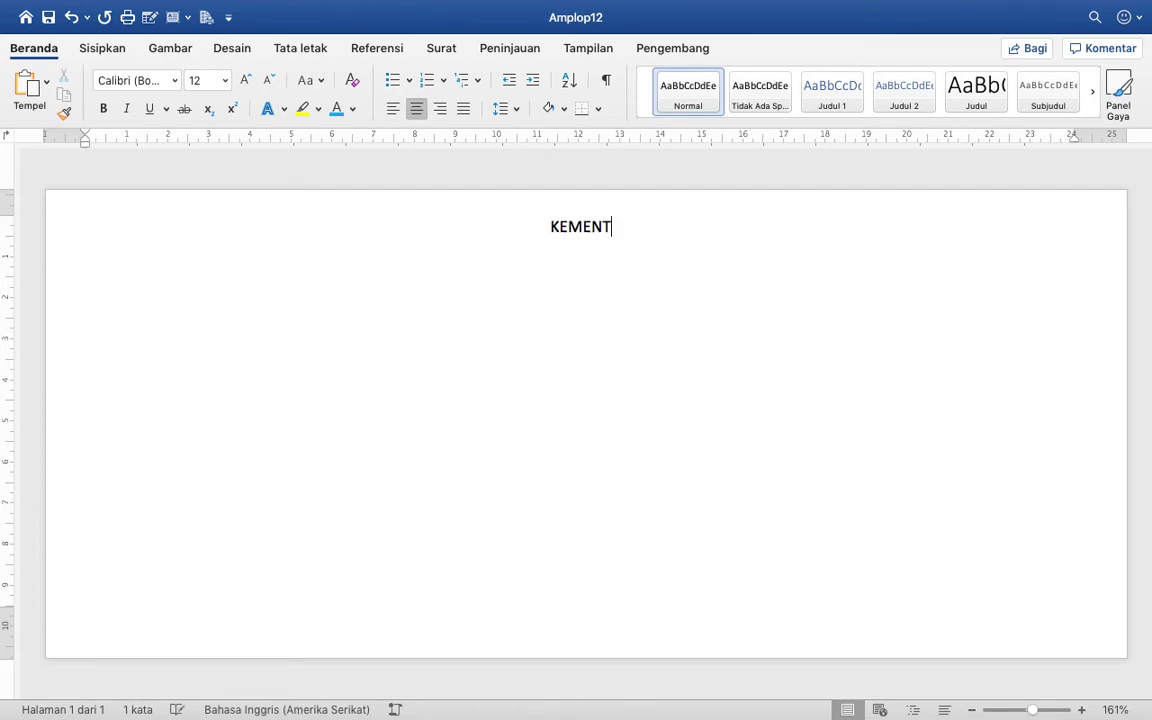
pyautogui.write('ERIAN')
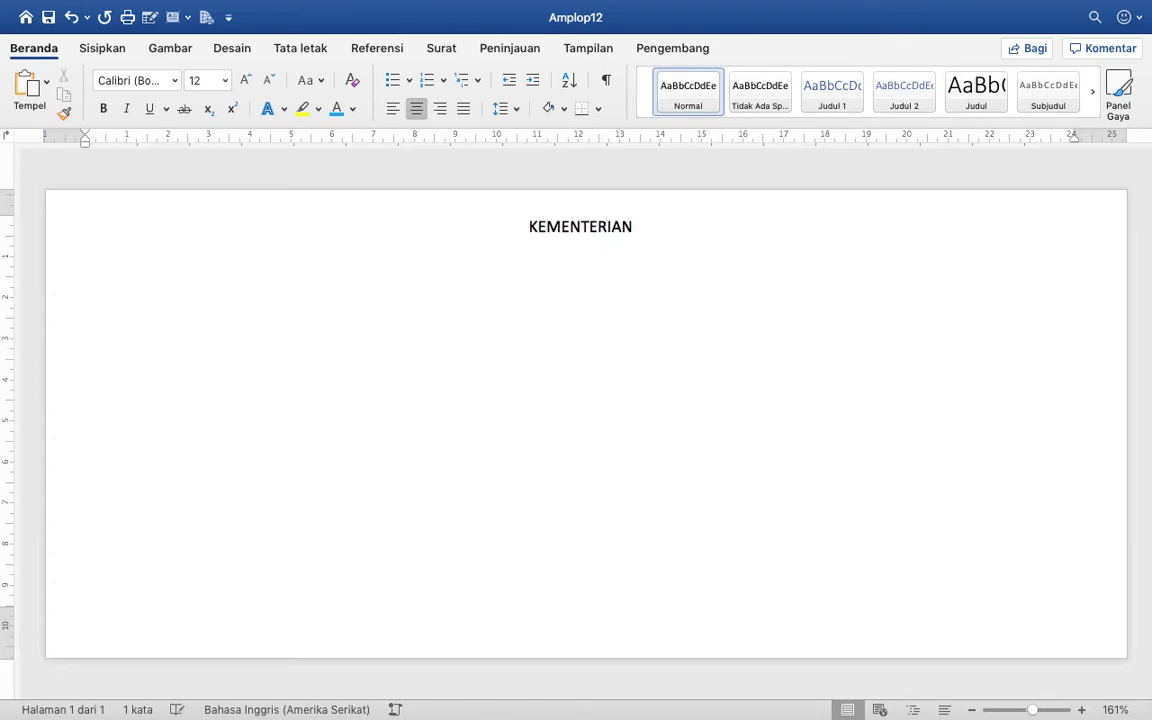
pyautogui.write(' P')
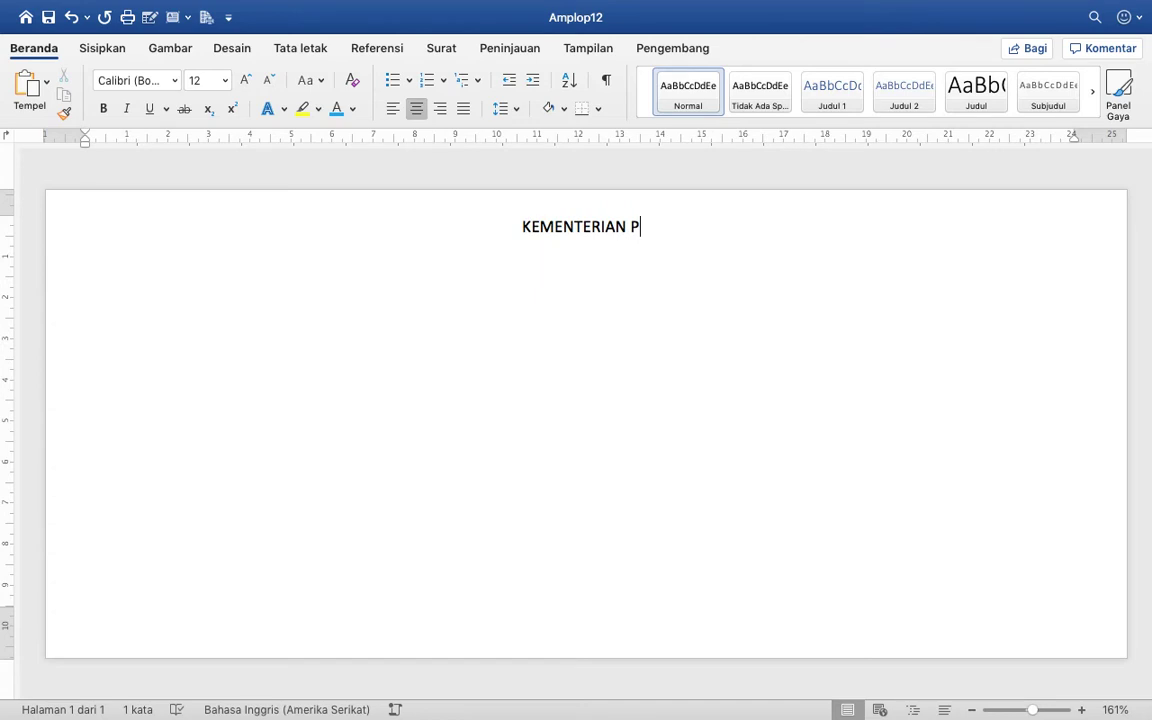
pyautogui.write('ENDII')
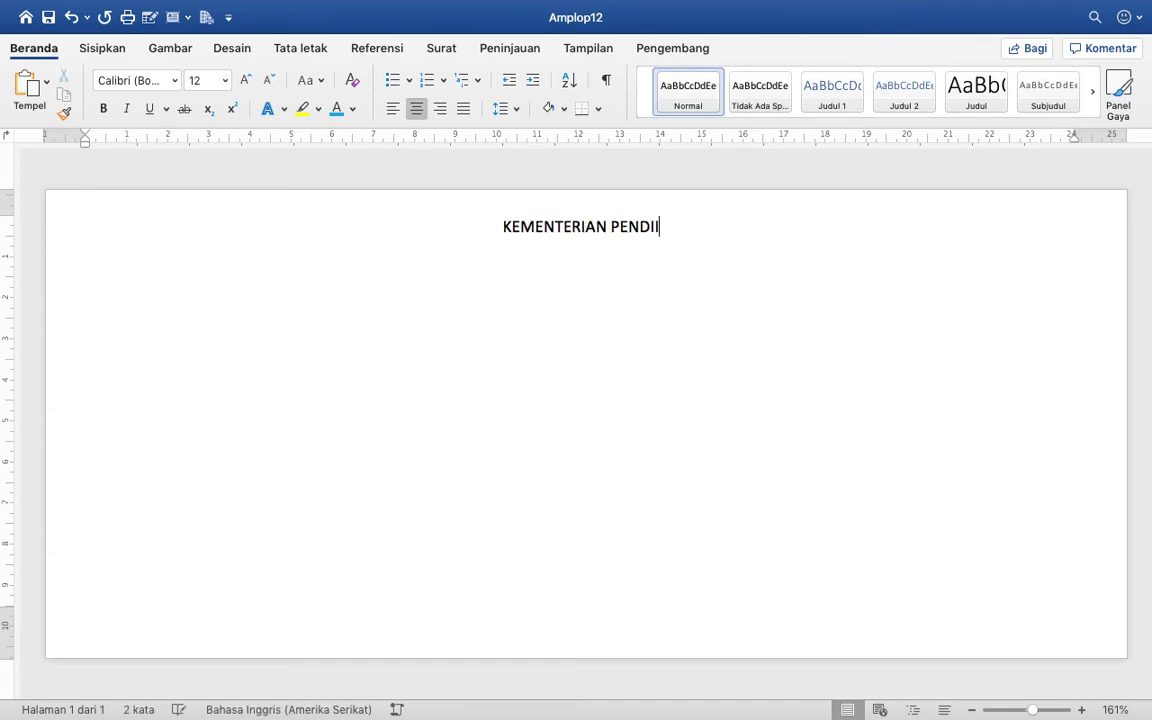
pyautogui.press('BackSpace')
pyautogui.write('DIKA')
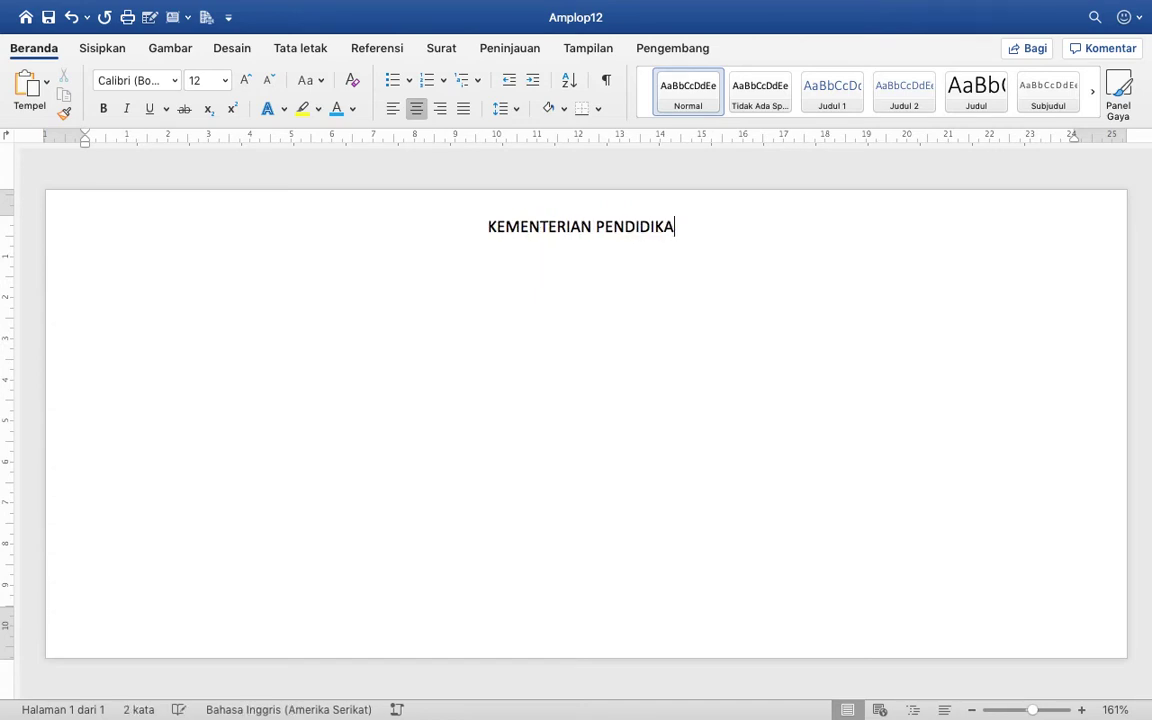
pyautogui.write('A')
pyautogui.press('BackSpace')
pyautogui.write('M')
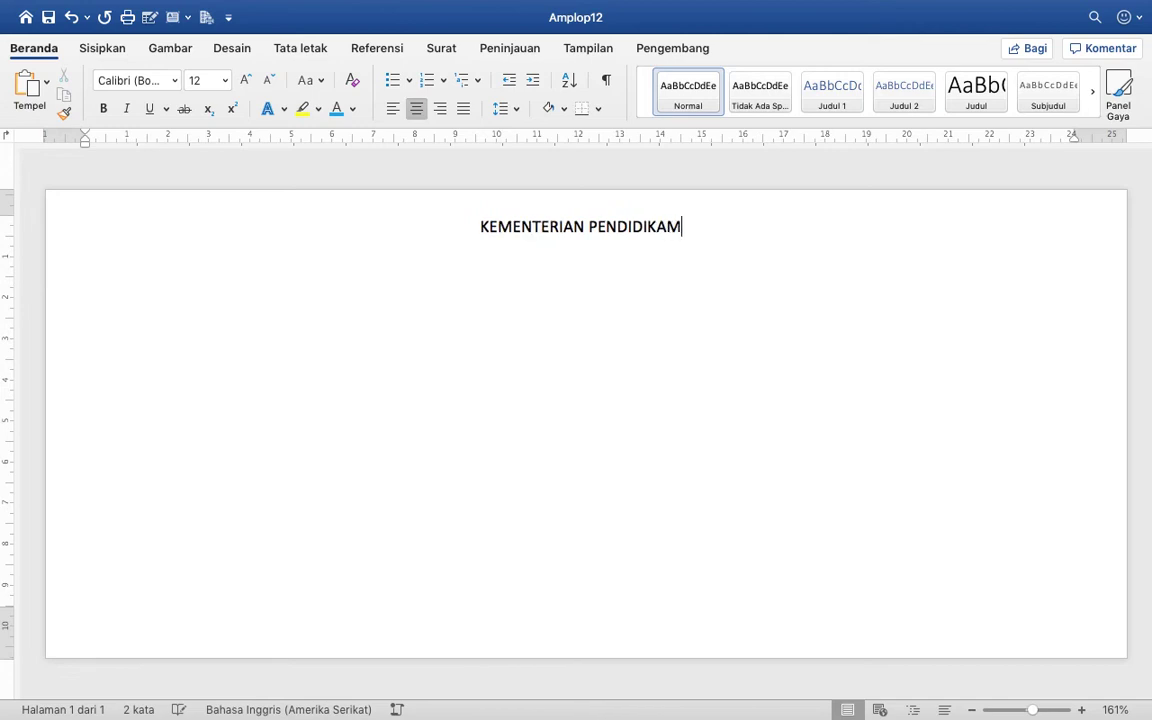
pyautogui.press('BackSpace')
pyautogui.write('N DA')
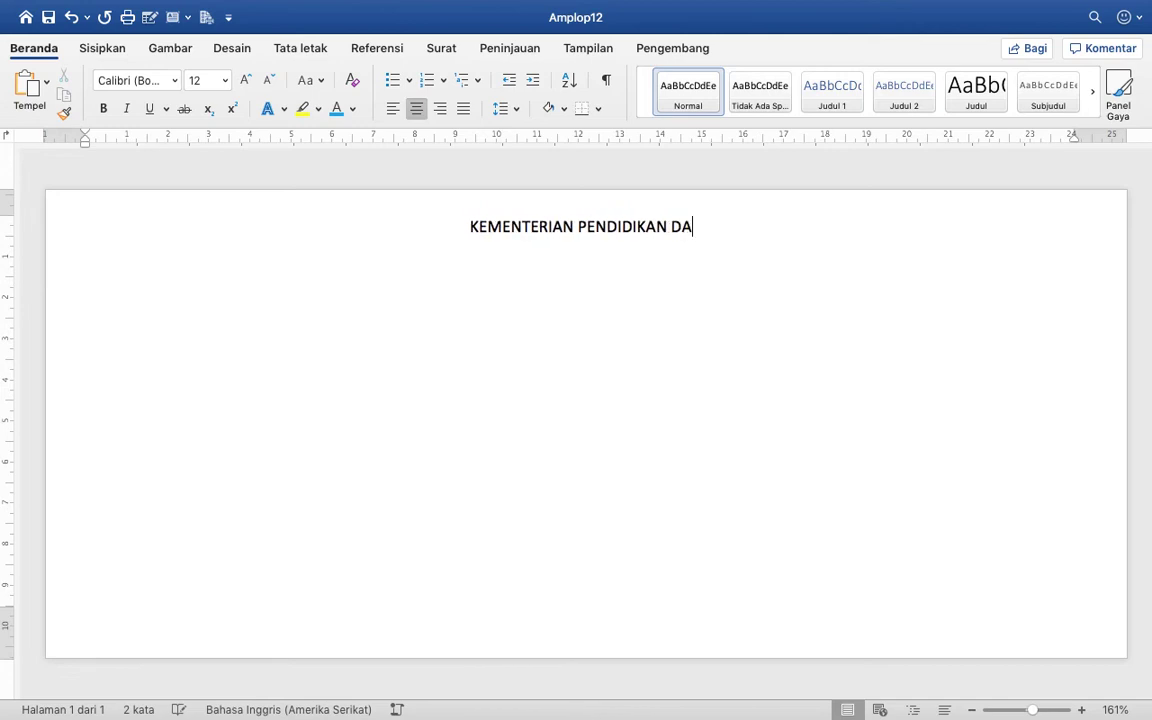
pyautogui.write('N KEB')
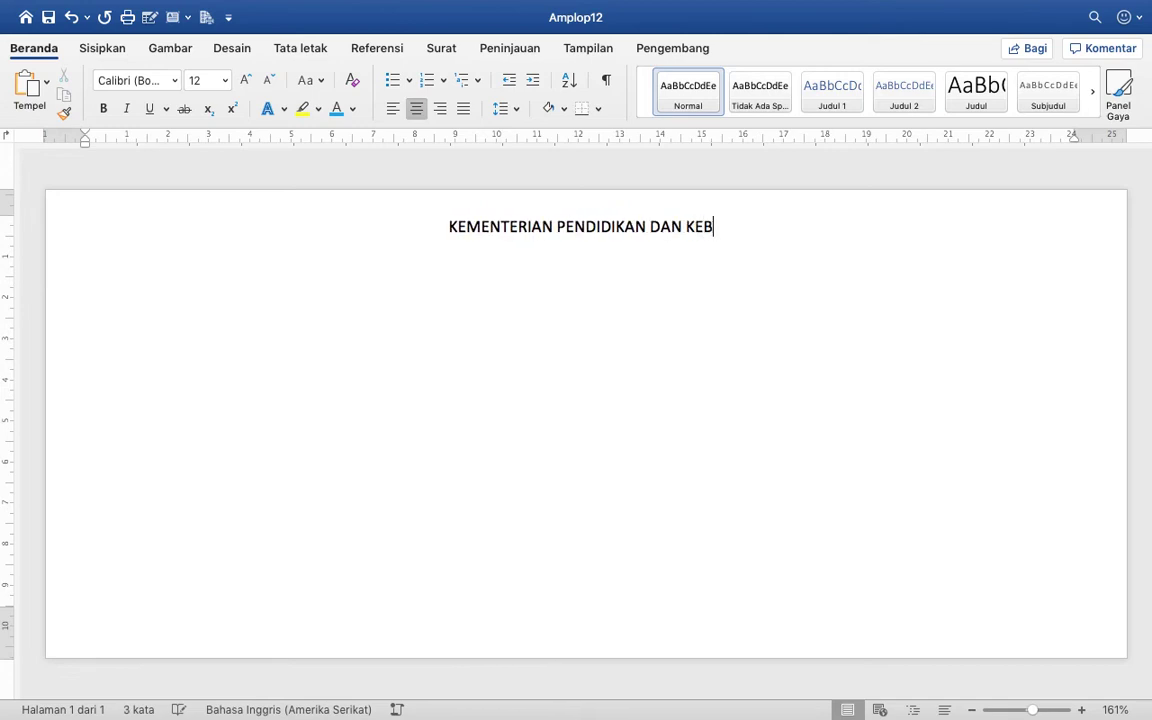
pyautogui.write('UDAYA')
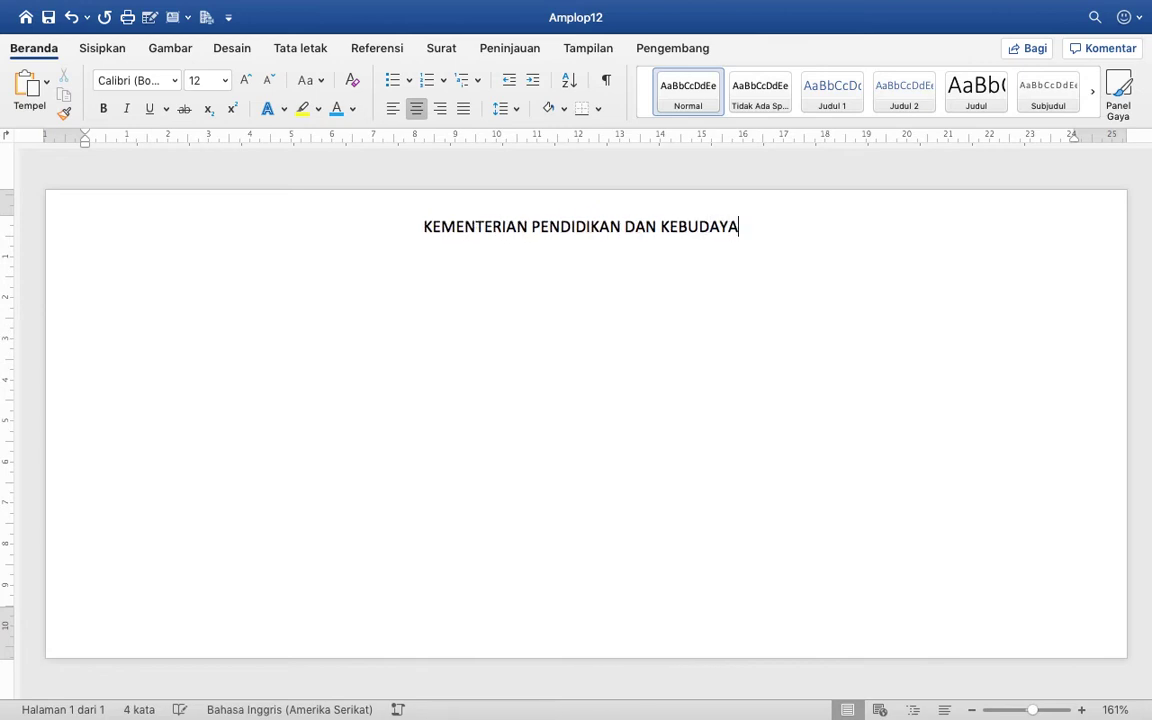
pyautogui.write('AN')
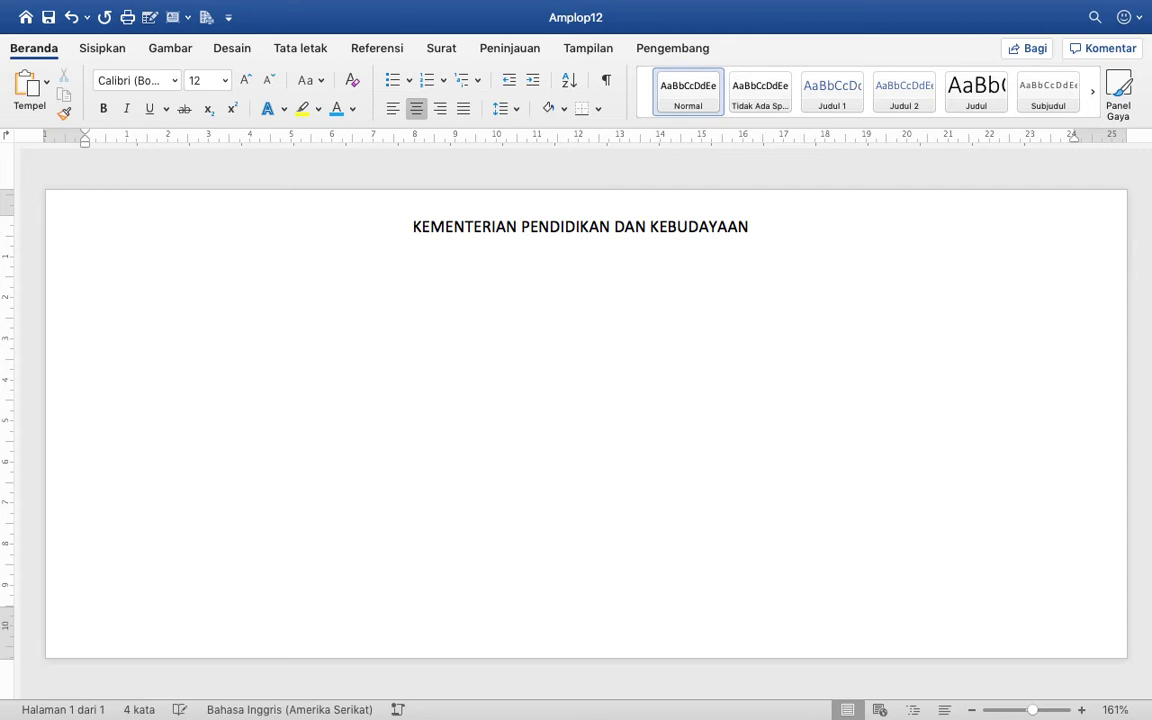
pyautogui.write('UN')
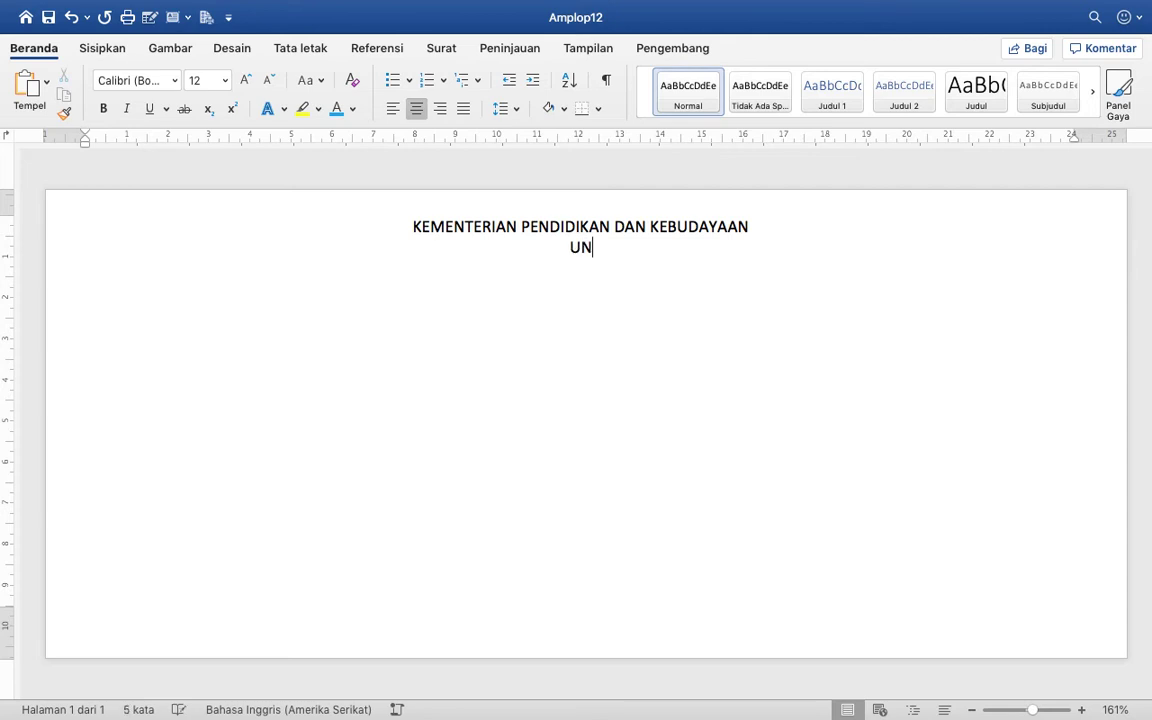
pyautogui.write('IVER')
pyautogui.write('SITAS ')
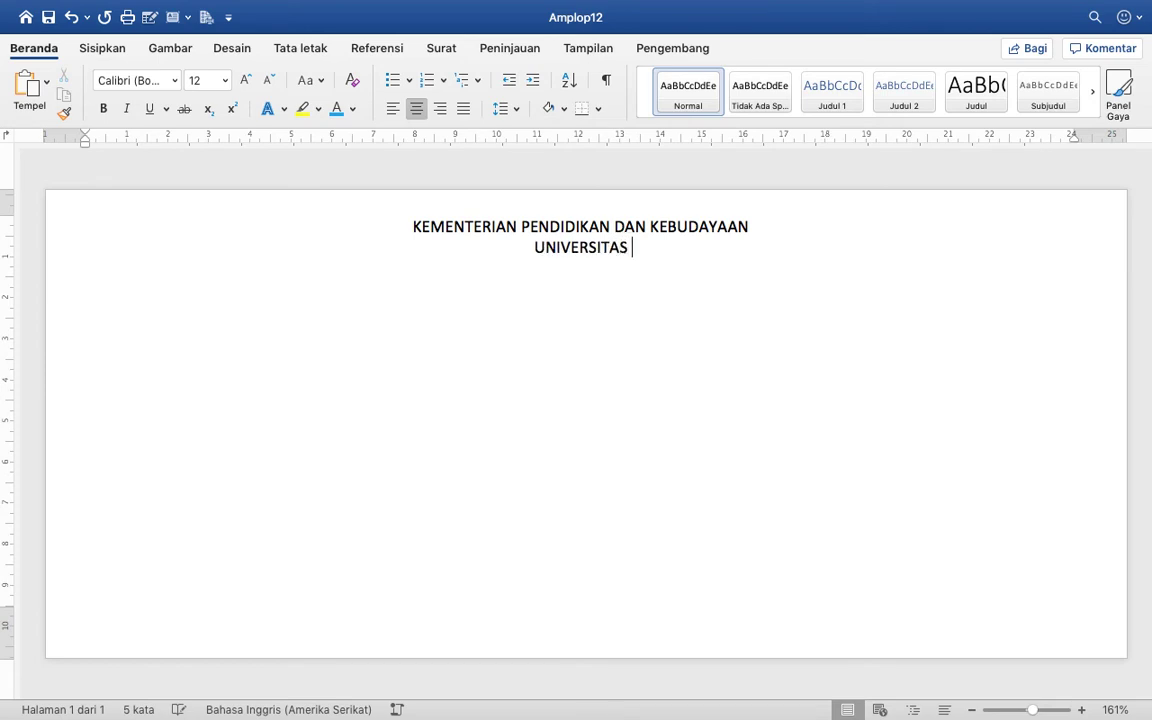
pyautogui.write('SE')
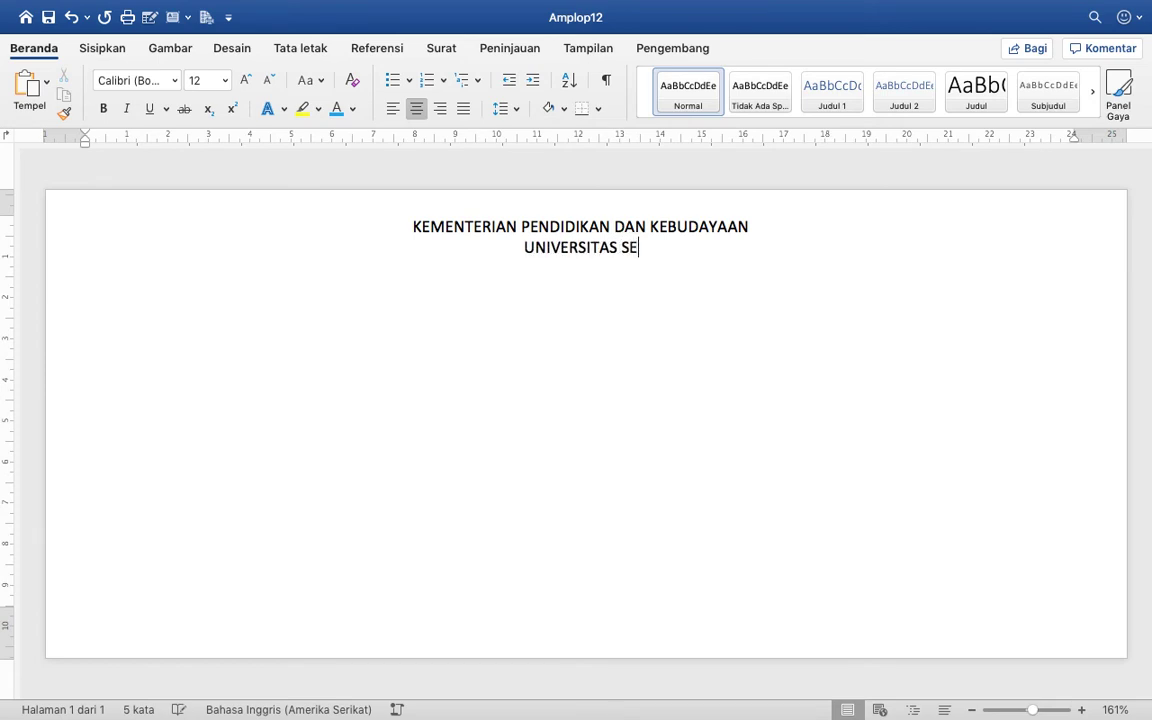
pyautogui.write('BELAS ')
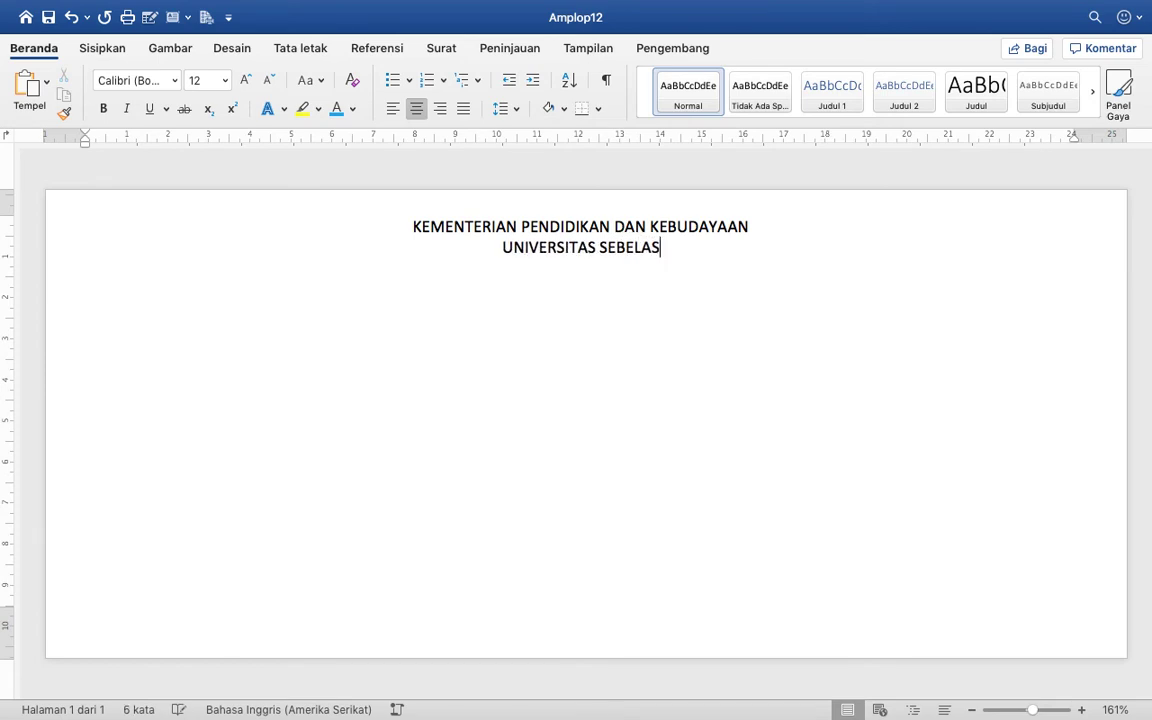
pyautogui.write('MARE')
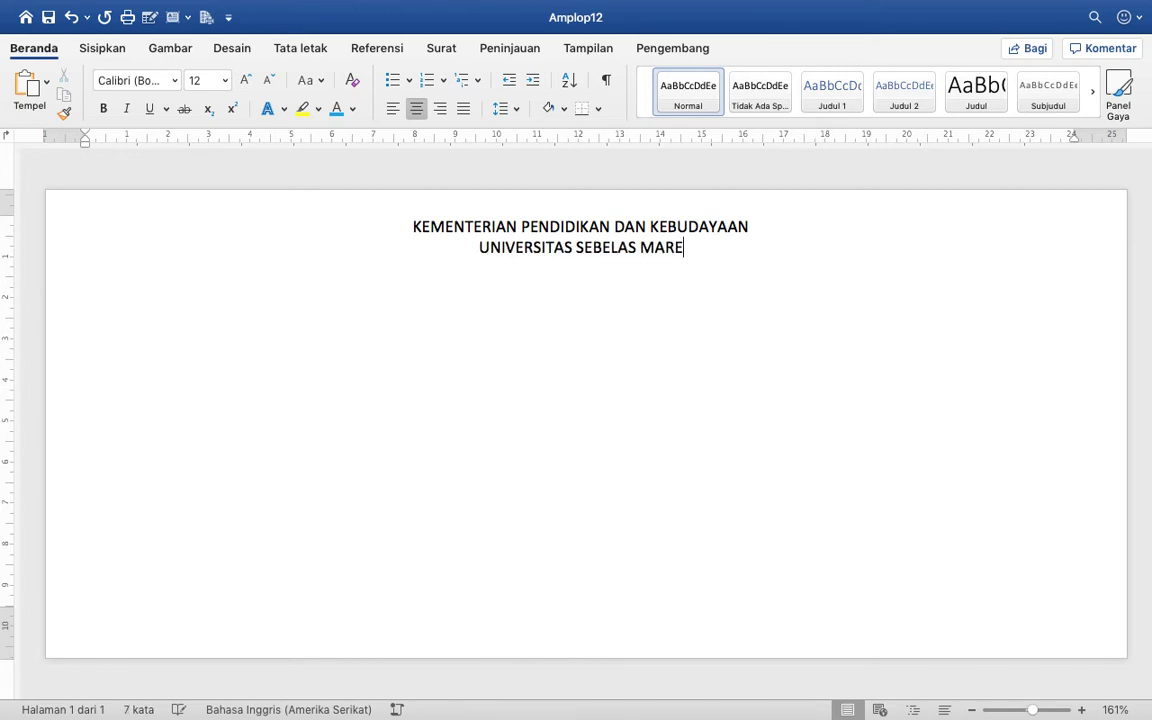
pyautogui.write('T')
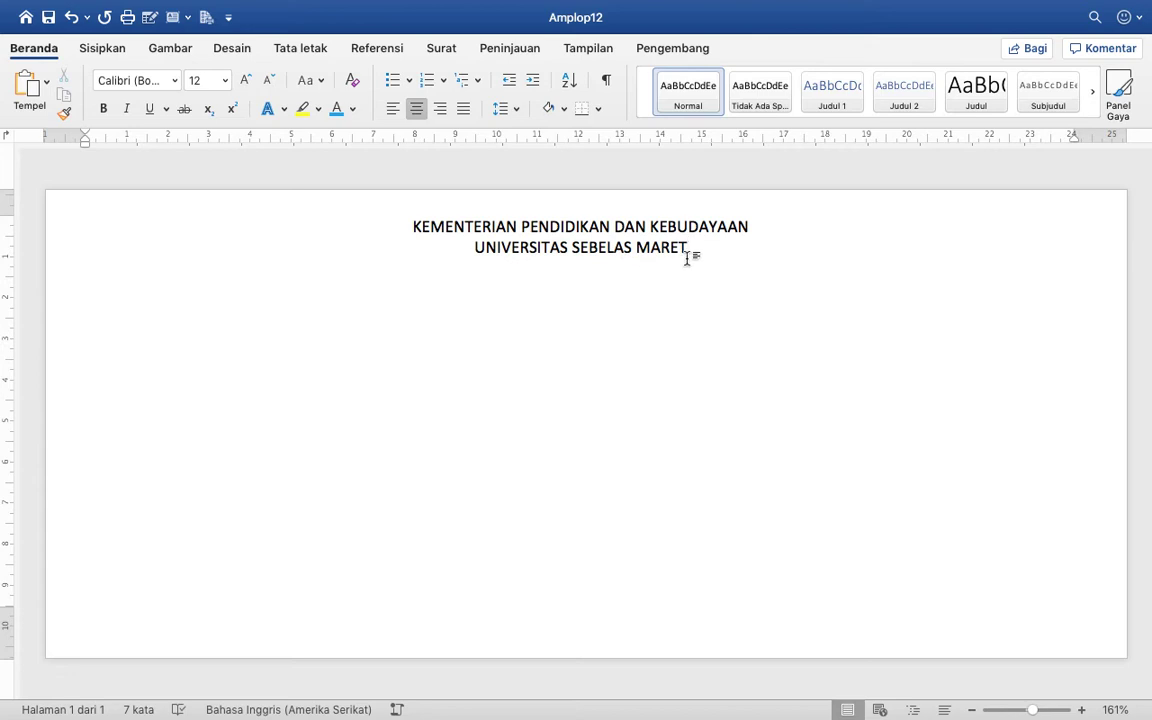
# Make 'UNIVERSITAS SEBELAS MARET' bold at 16 pt and start a new line below it.
pyautogui.tripleClick(487, 247)
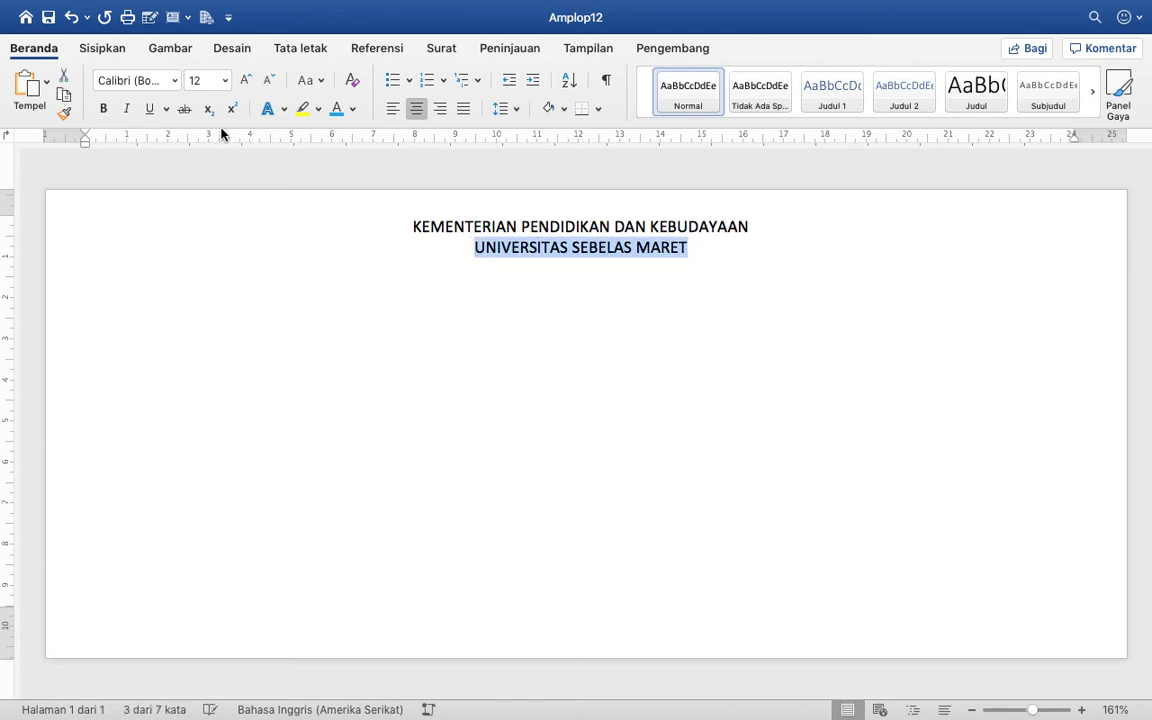
pyautogui.click(225, 80)
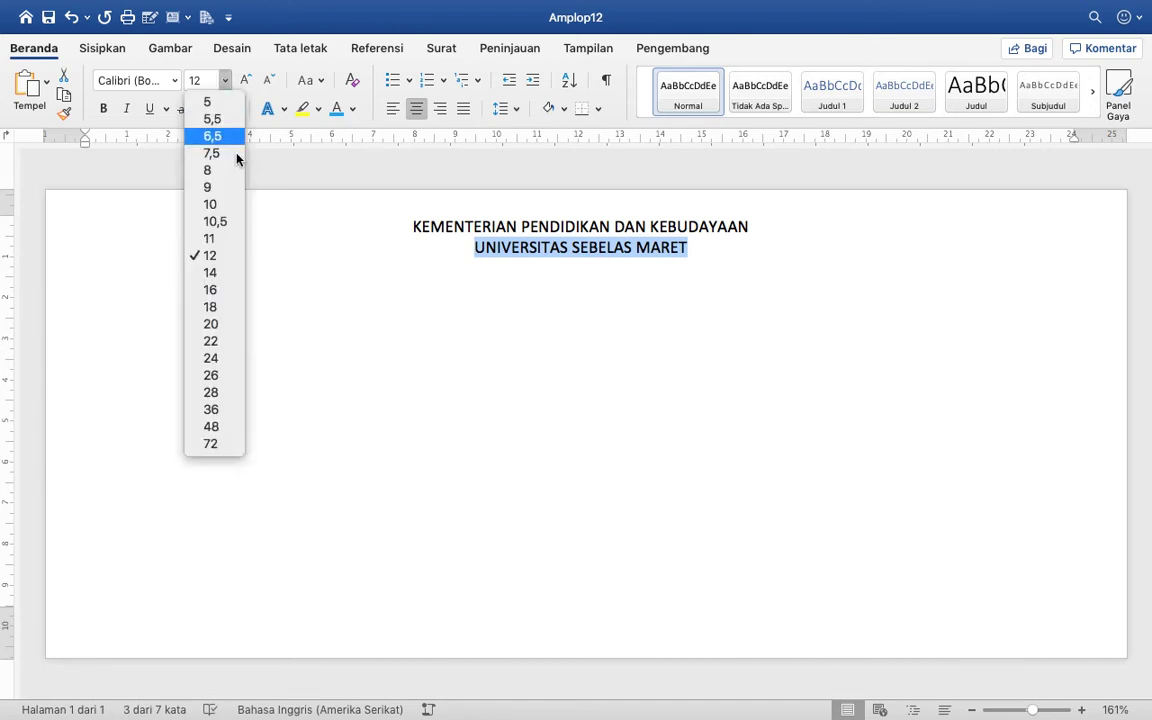
pyautogui.click(216, 279)
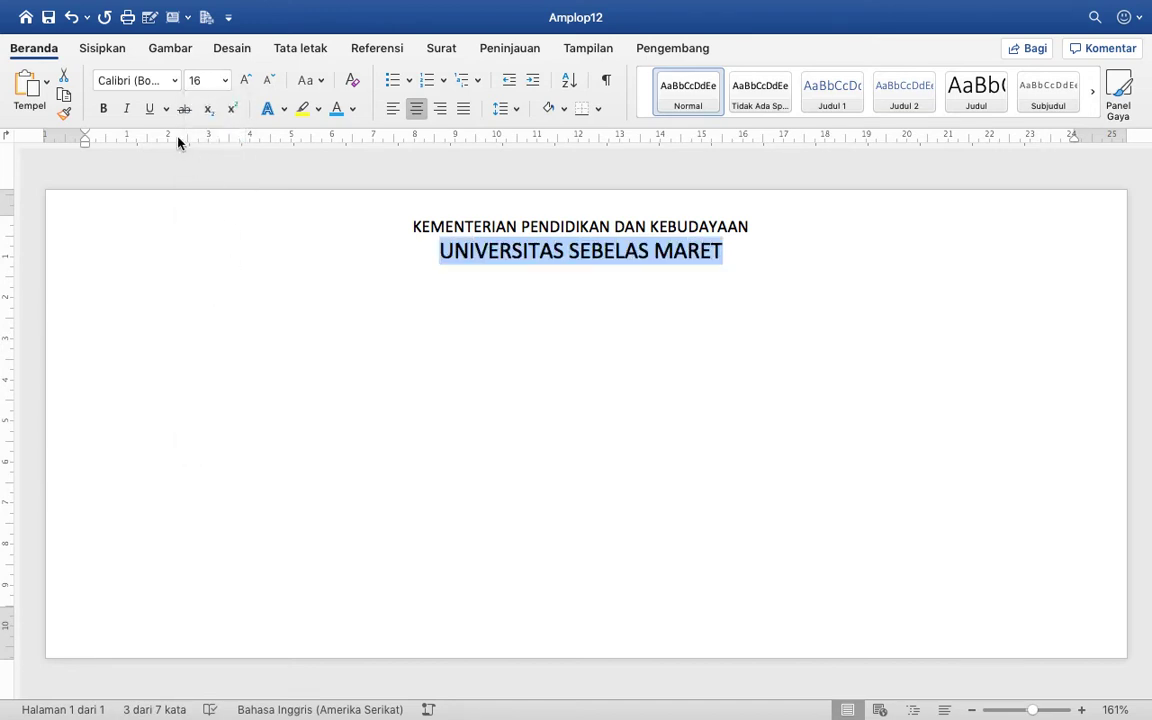
pyautogui.click(103, 108)
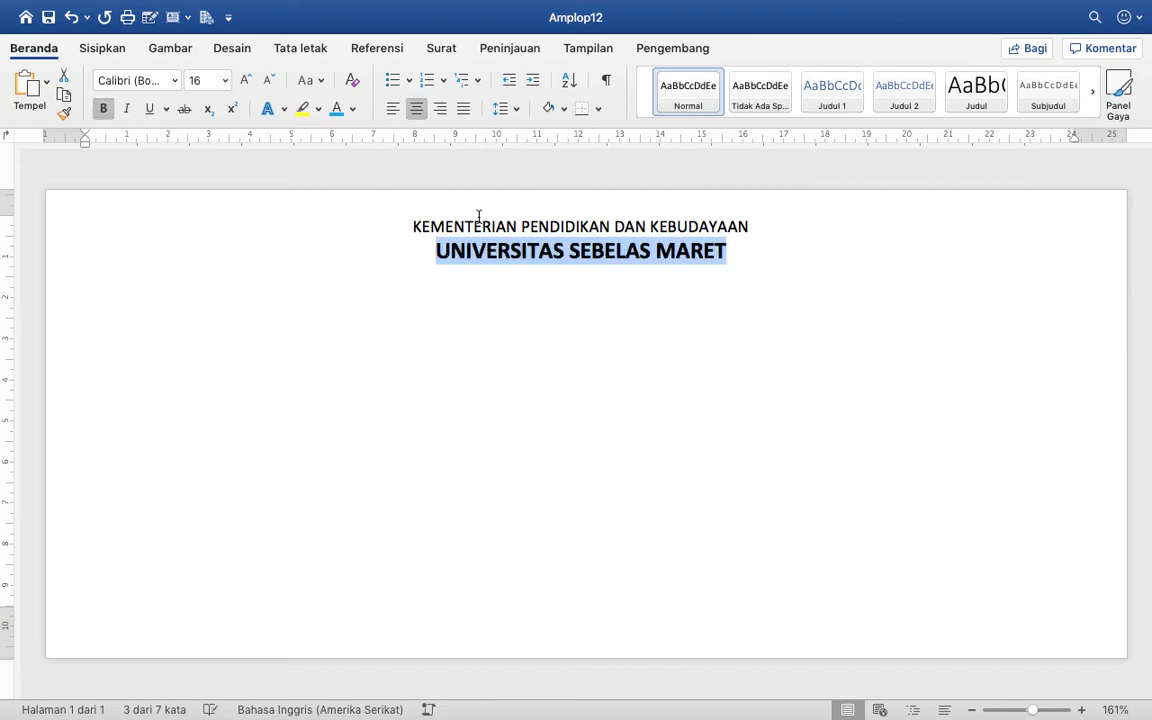
pyautogui.click(729, 250)
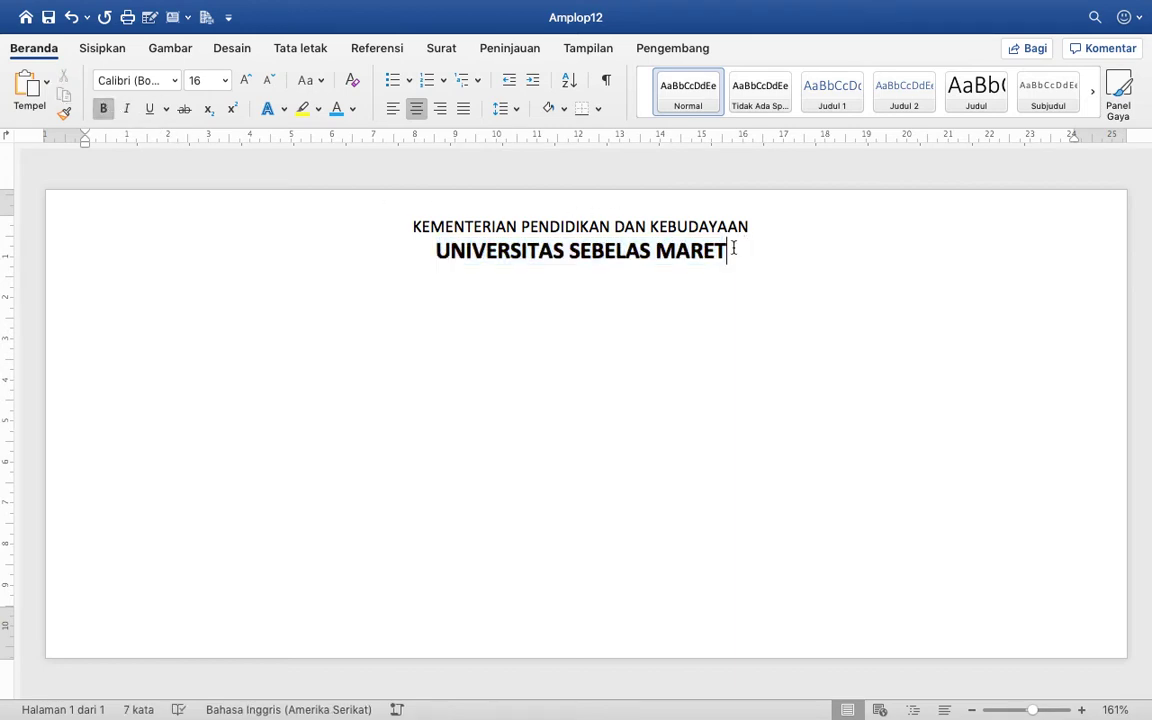
pyautogui.press('Return')
# Add 'PANITIA PENERIMAAN MAHASISWA BARU' as a plain, non-bold 11-pt line.
pyautogui.write('PANITI')
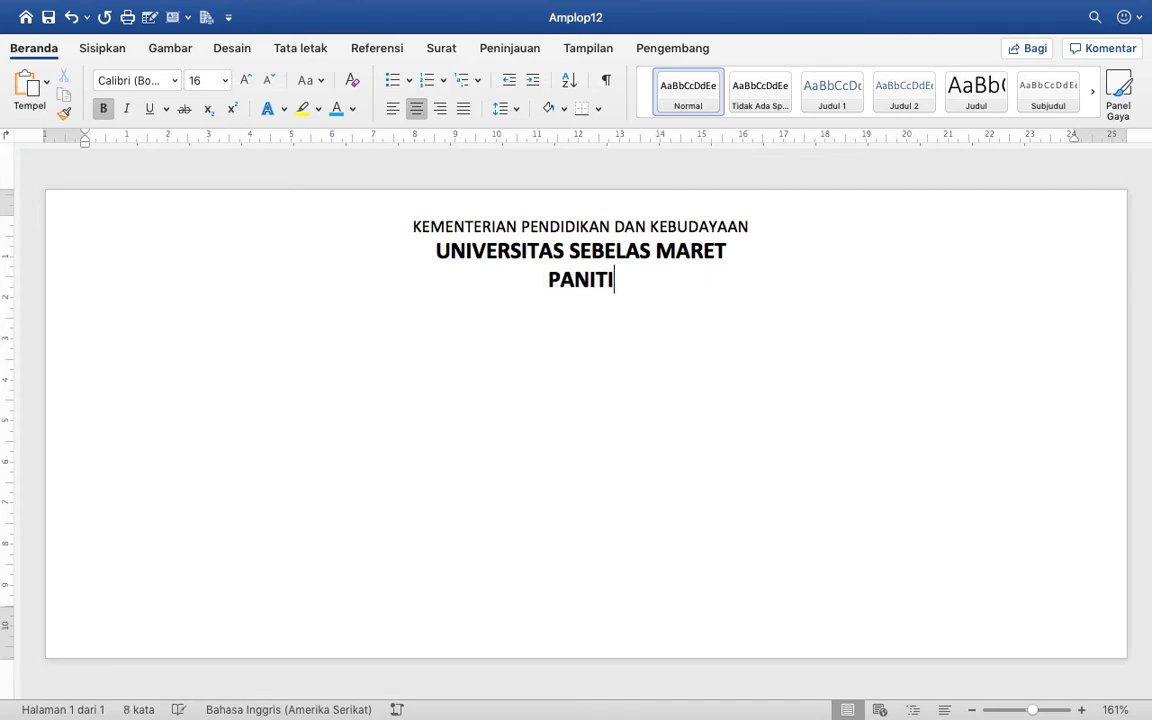
pyautogui.write('A')
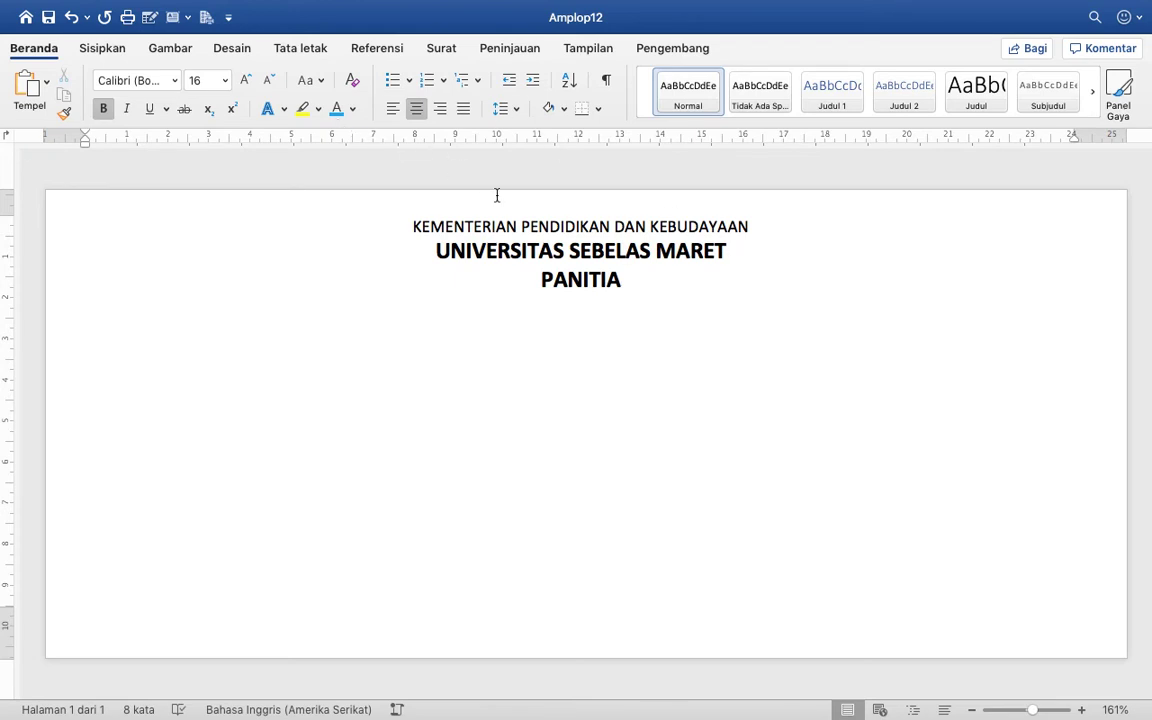
pyautogui.write('PEN')
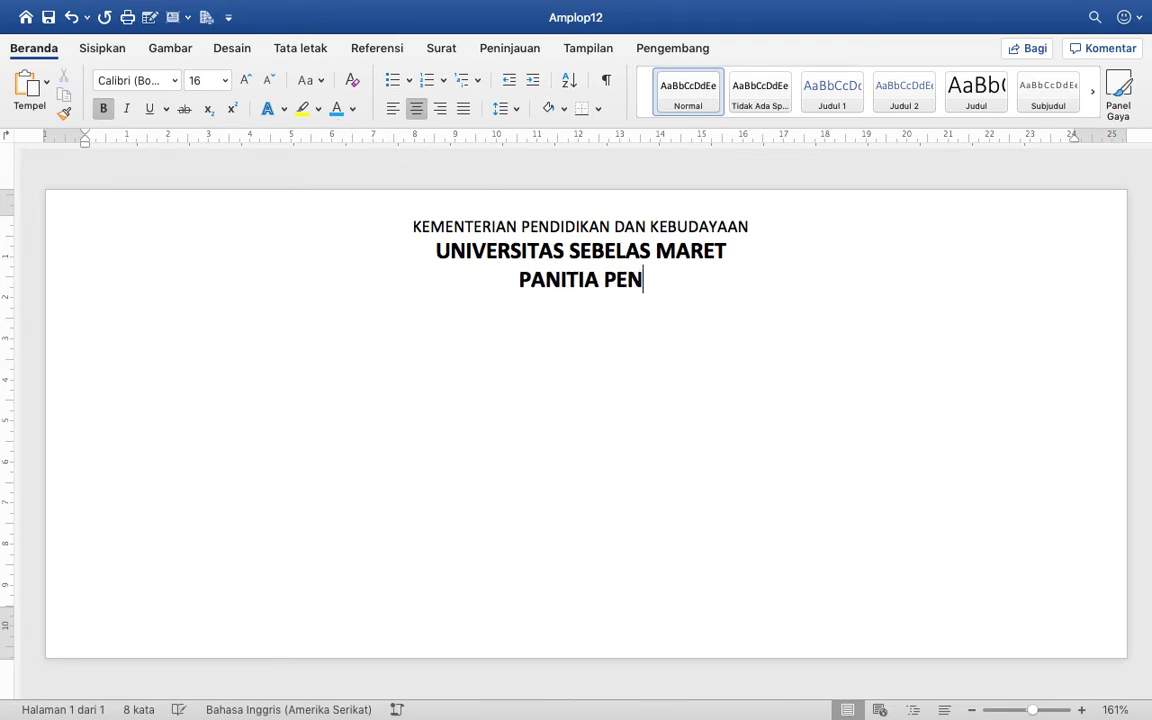
pyautogui.write('ERIMA')
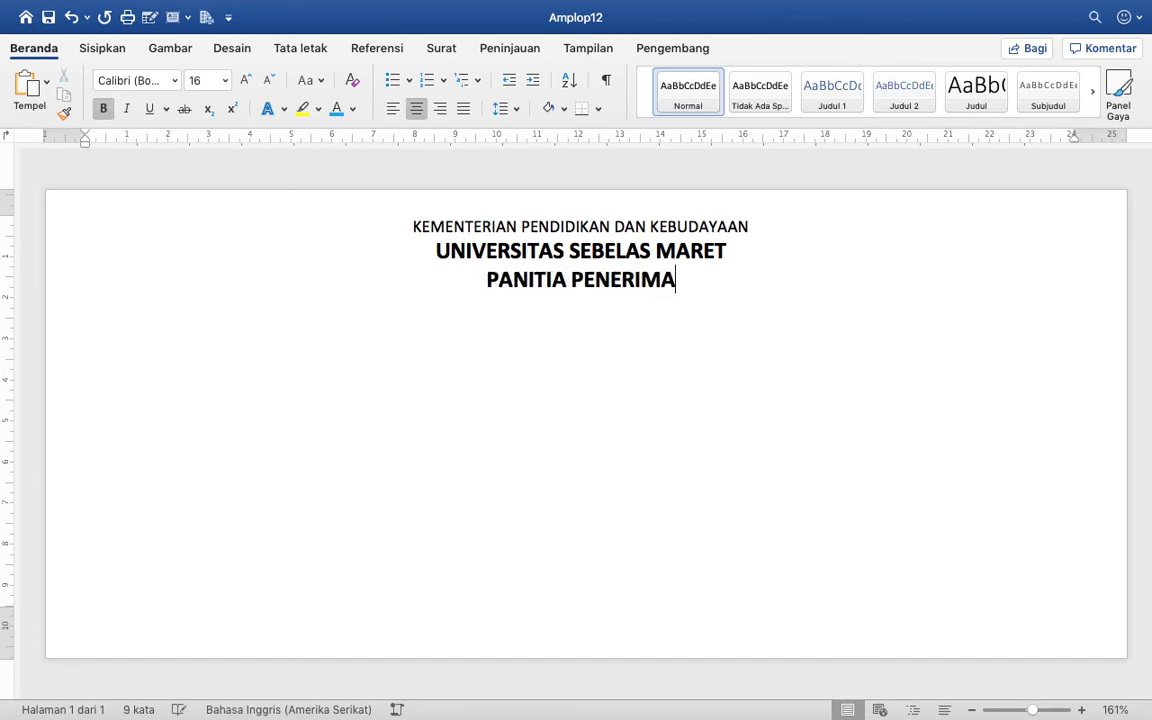
pyautogui.write('AN MA')
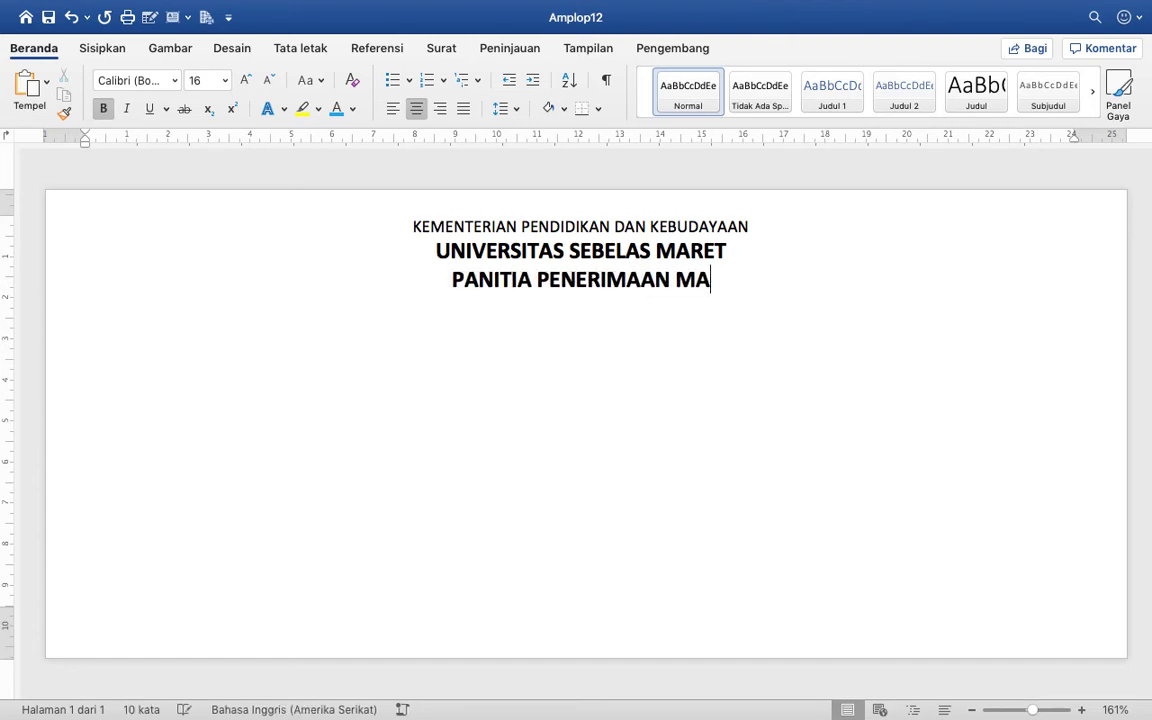
pyautogui.write('HASISWA ')
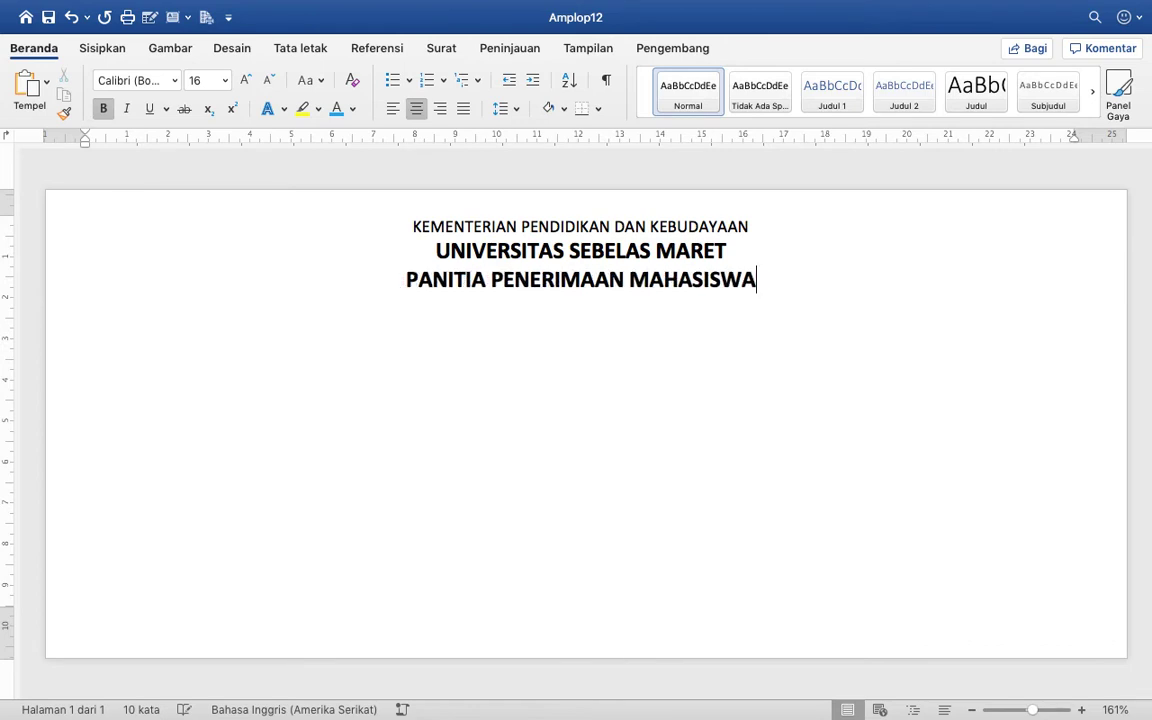
pyautogui.write('BARU')
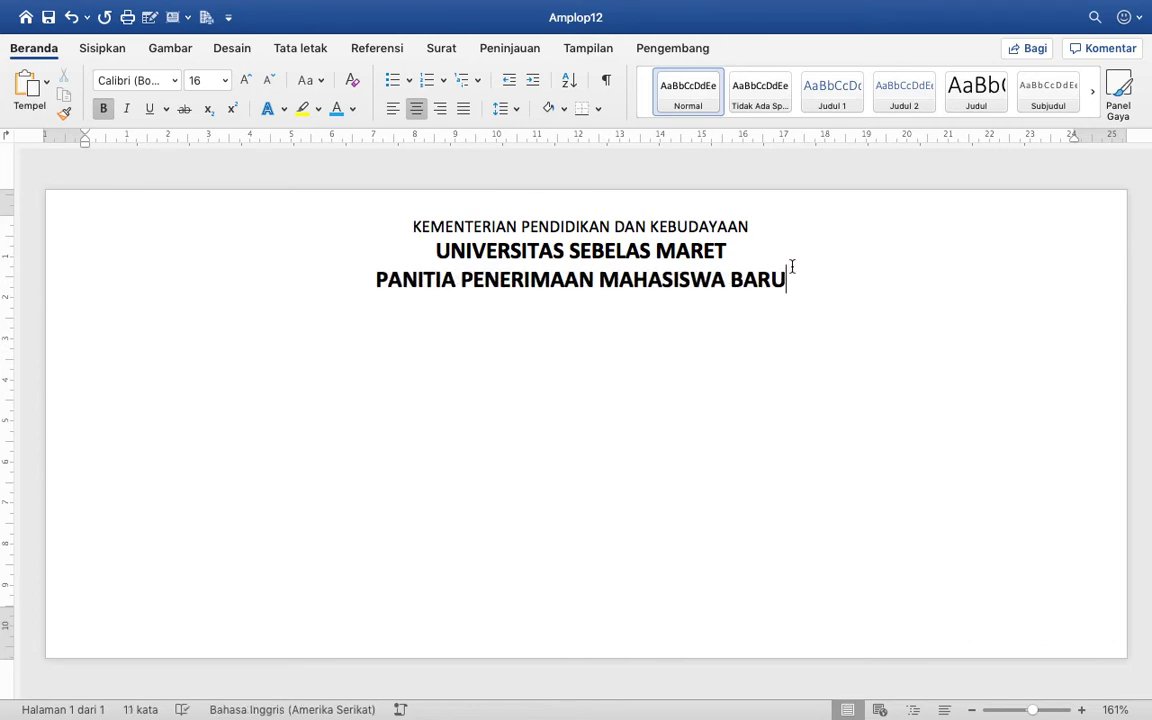
pyautogui.keyDown('shift'); pyautogui.click(376, 279); pyautogui.keyUp('shift')
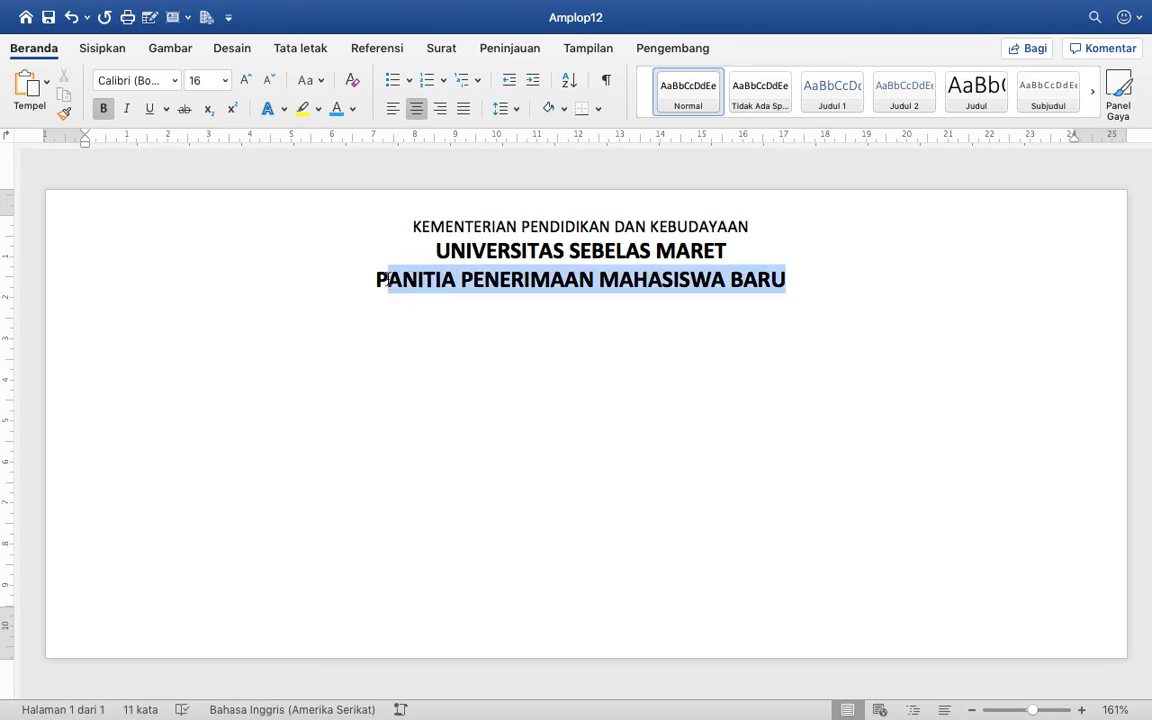
pyautogui.click(224, 80)
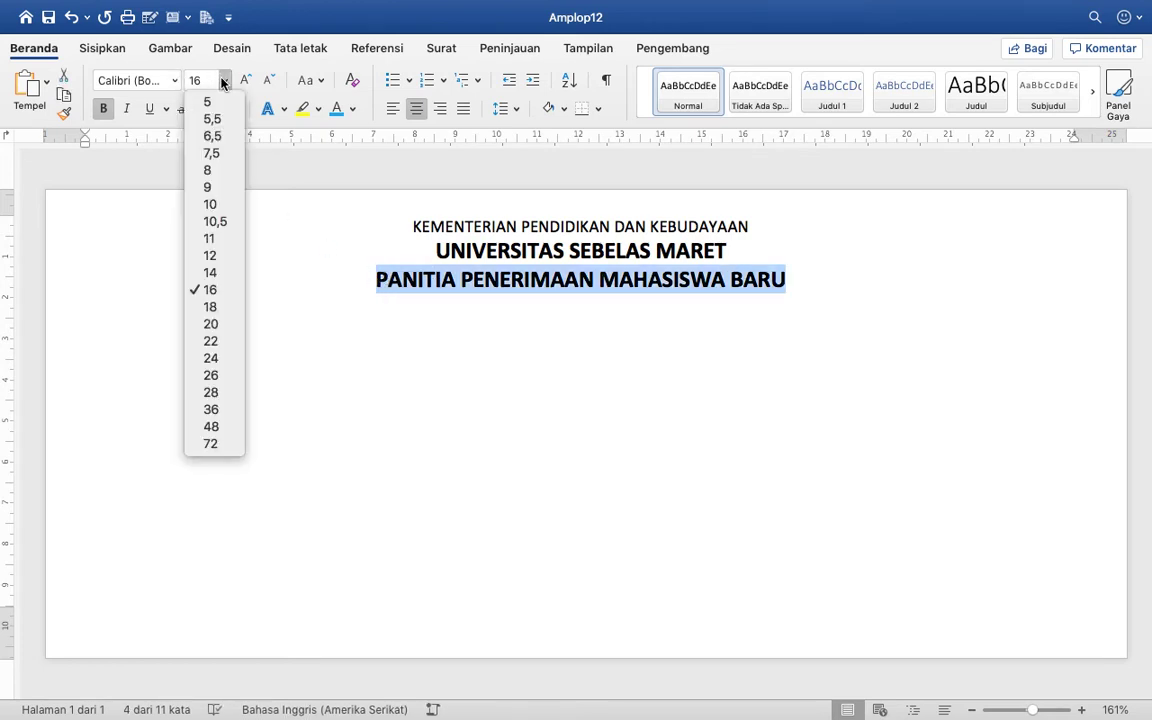
pyautogui.click(212, 240)
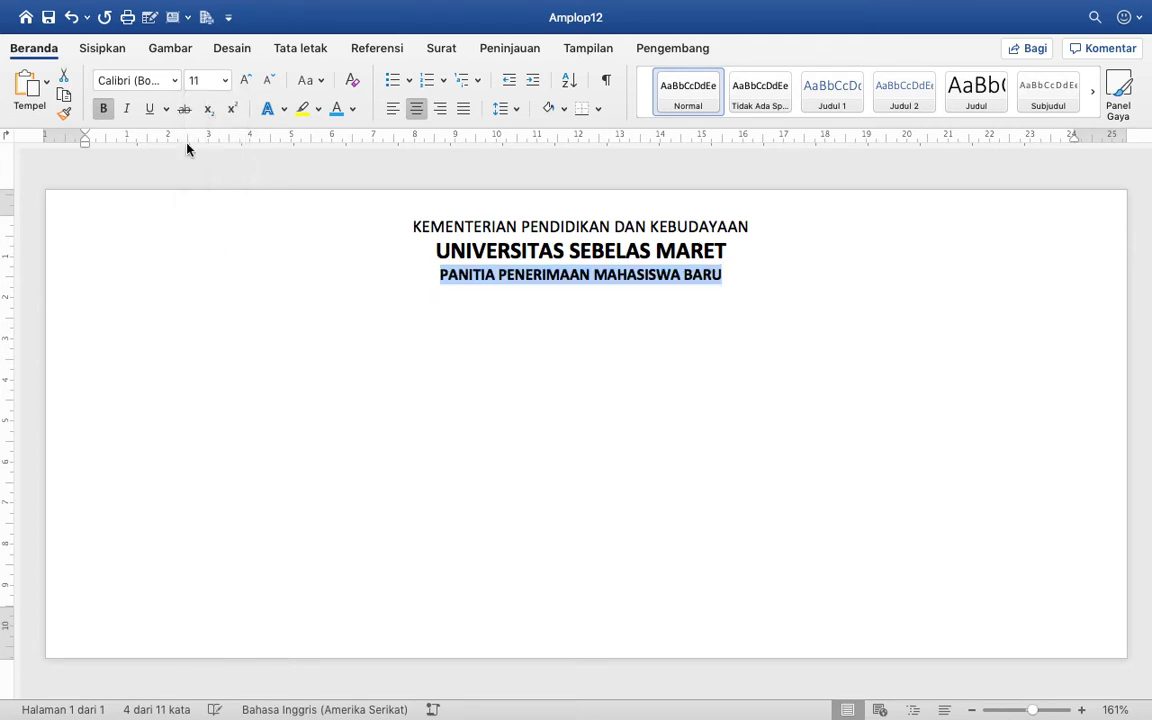
pyautogui.click(105, 109)
pyautogui.click(721, 275)
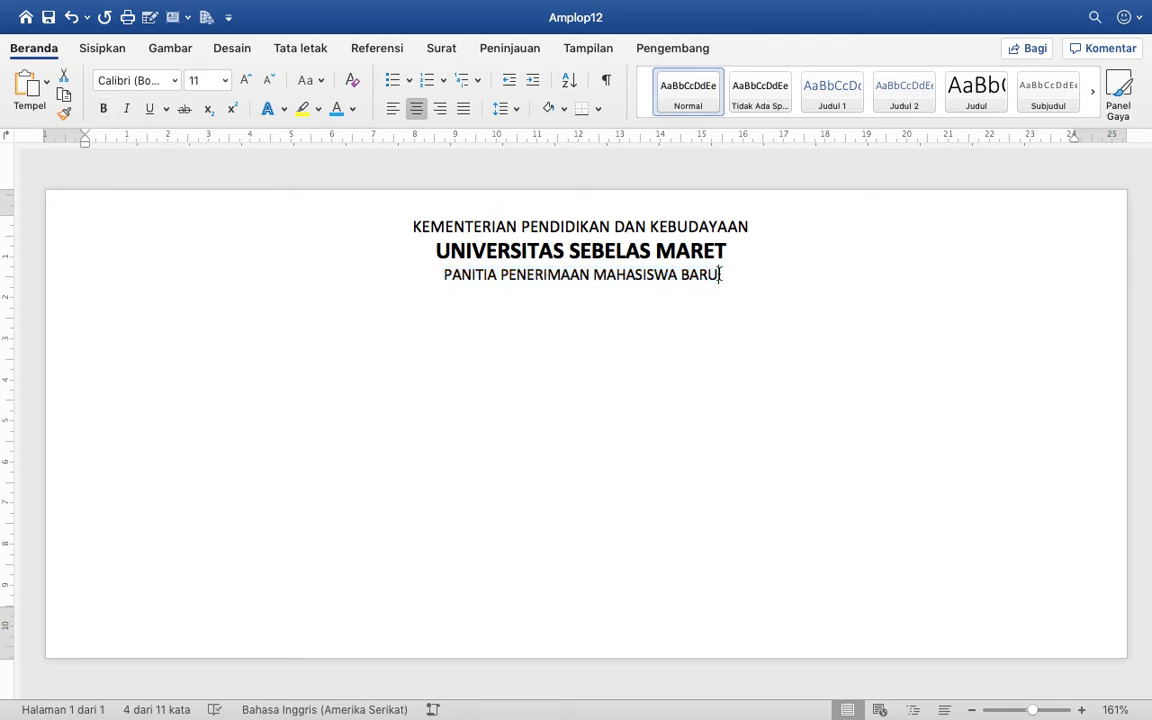
pyautogui.press('Return')
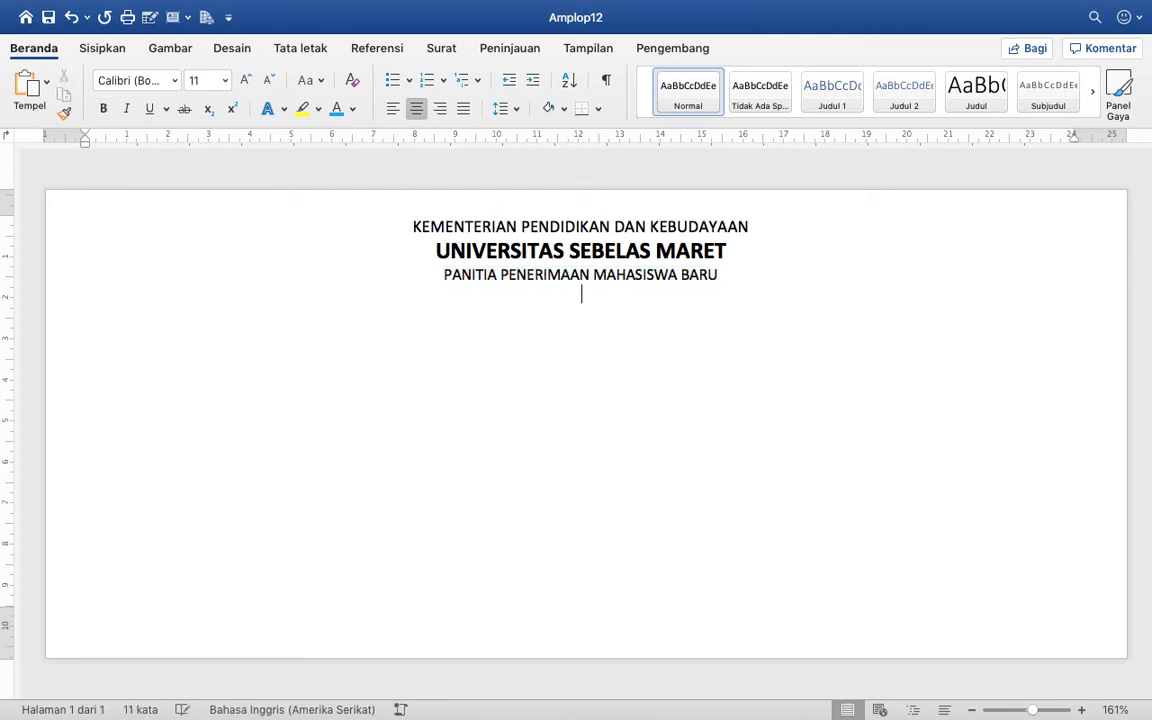
pyautogui.write('JA')
pyautogui.press('BackSpace')
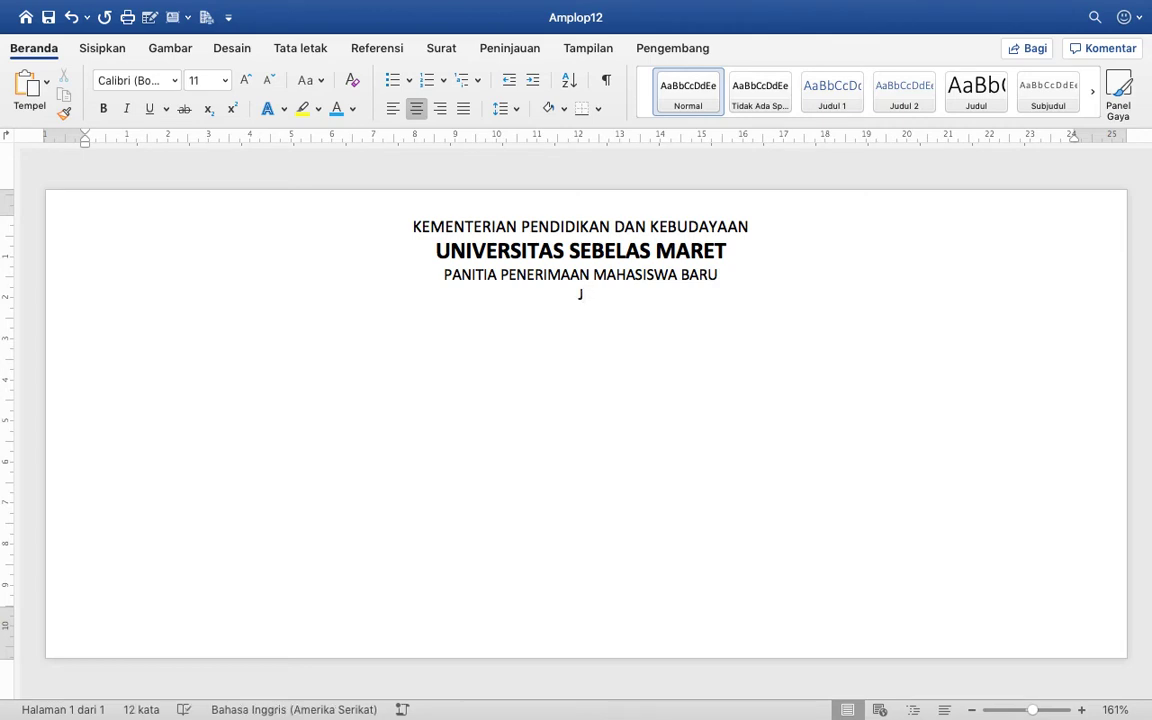
pyautogui.write('l')
pyautogui.write('.I')
pyautogui.write(' r')
pyautogui.write('. S')
pyautogui.write('utami')
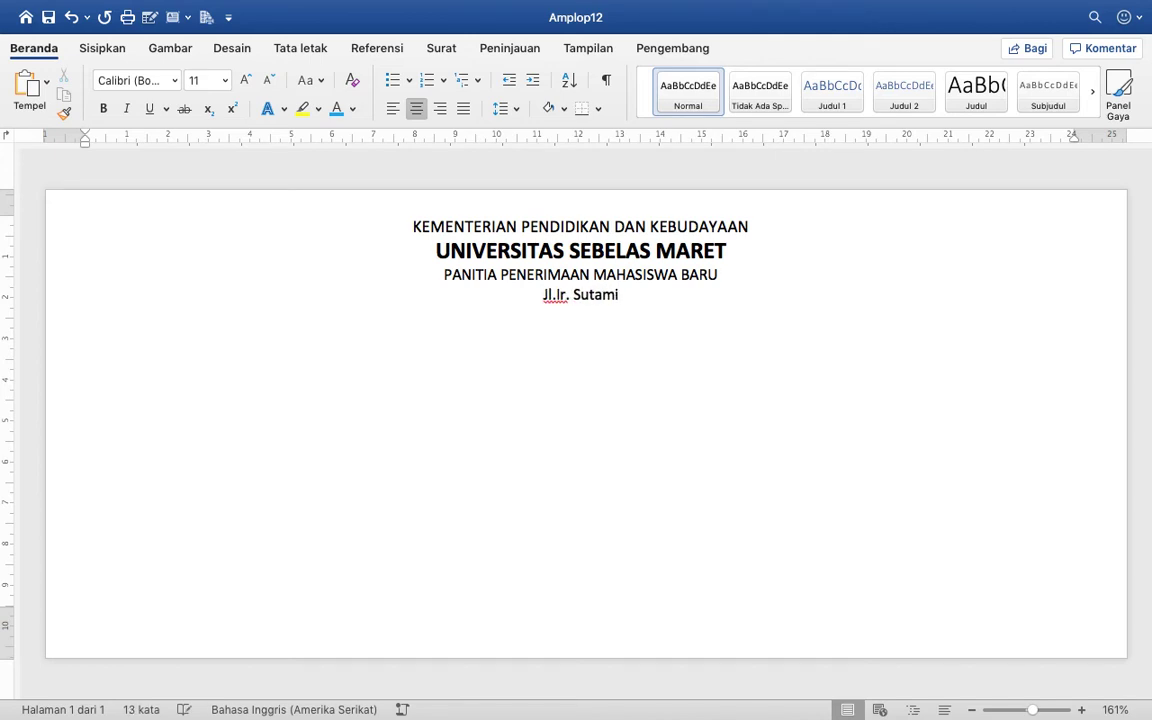
pyautogui.write('M')
pyautogui.press('BackSpace')
pyautogui.write('No.')
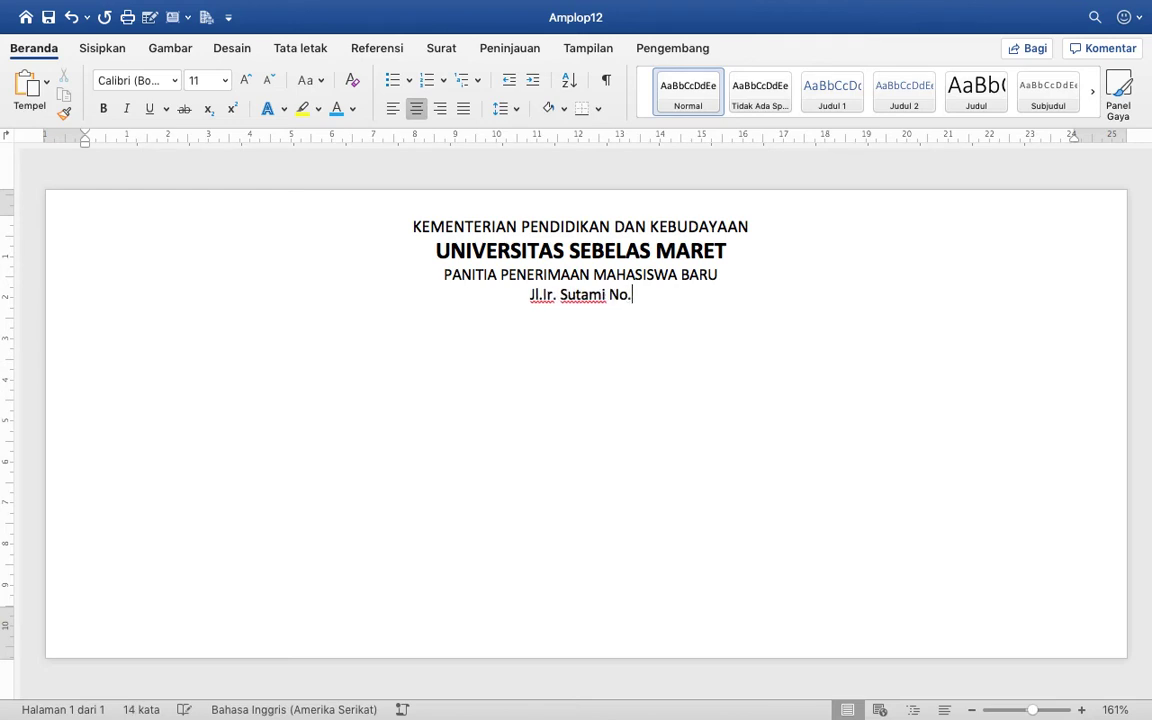
pyautogui.write(' 36A')
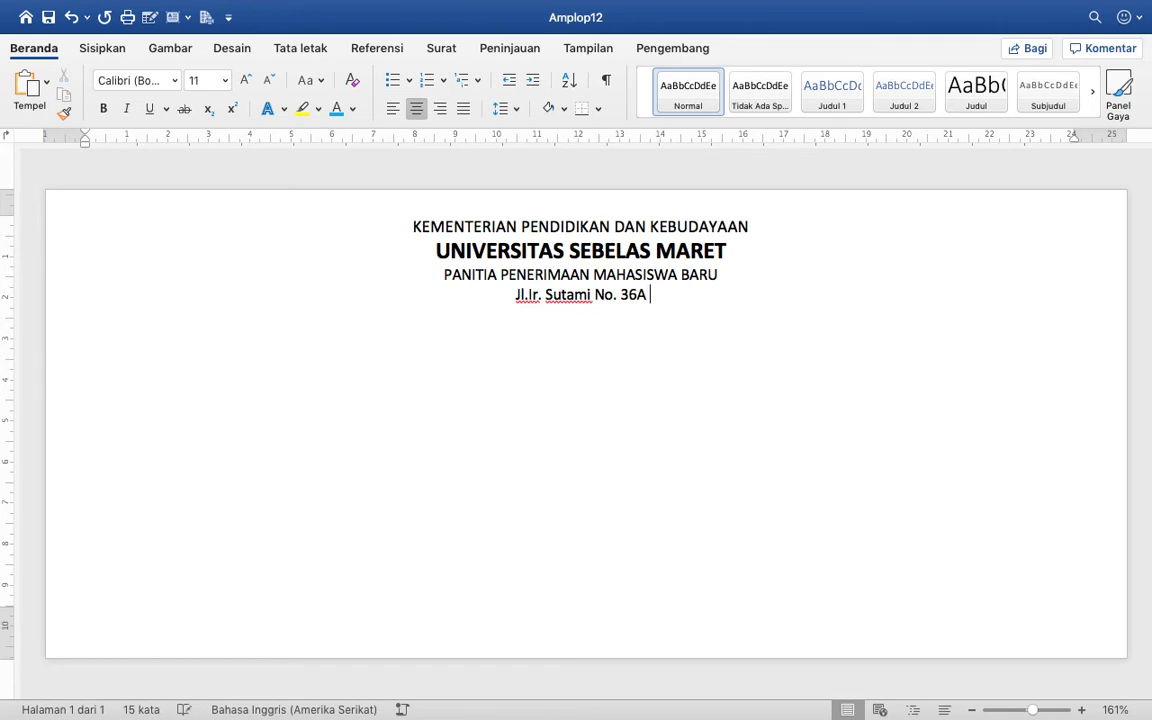
pyautogui.write(' ,')
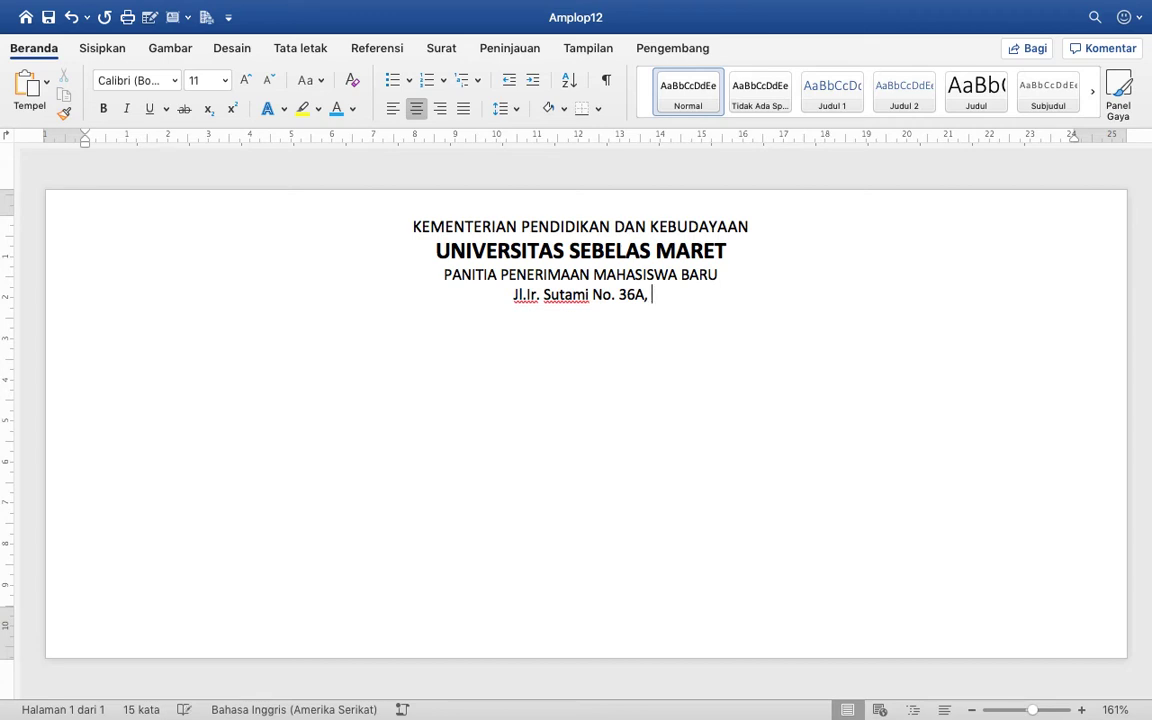
pyautogui.write(' pus')
pyautogui.press('BackSpace')
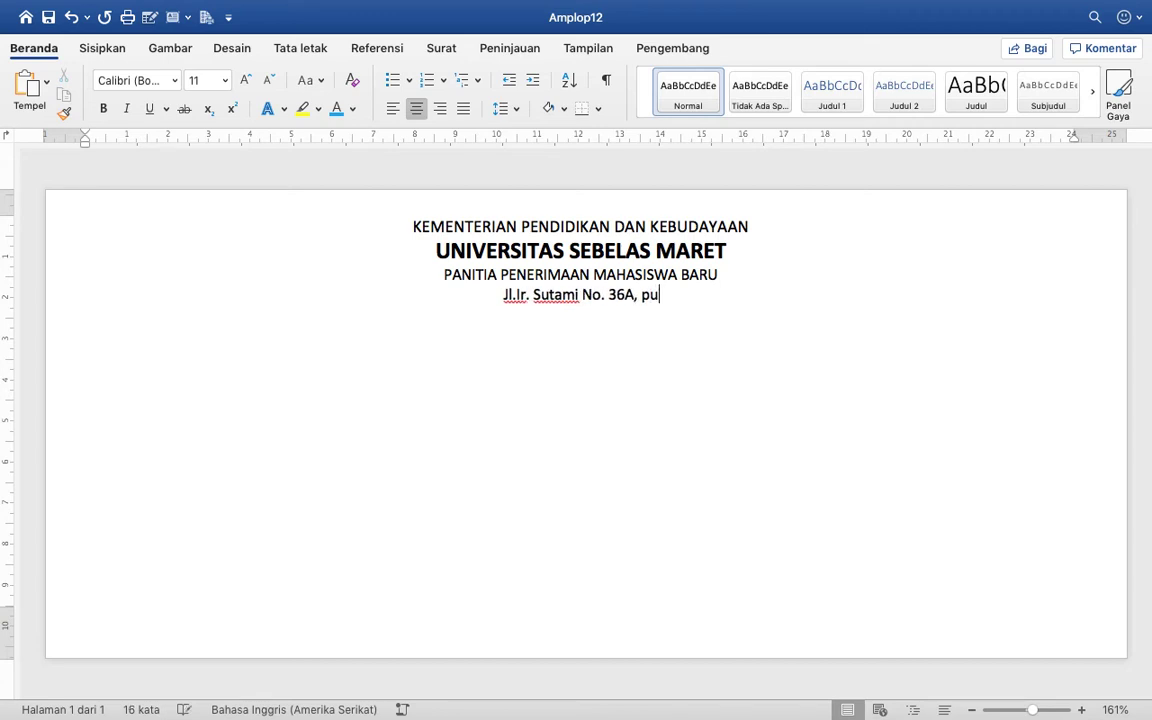
pyautogui.write('cangsa')
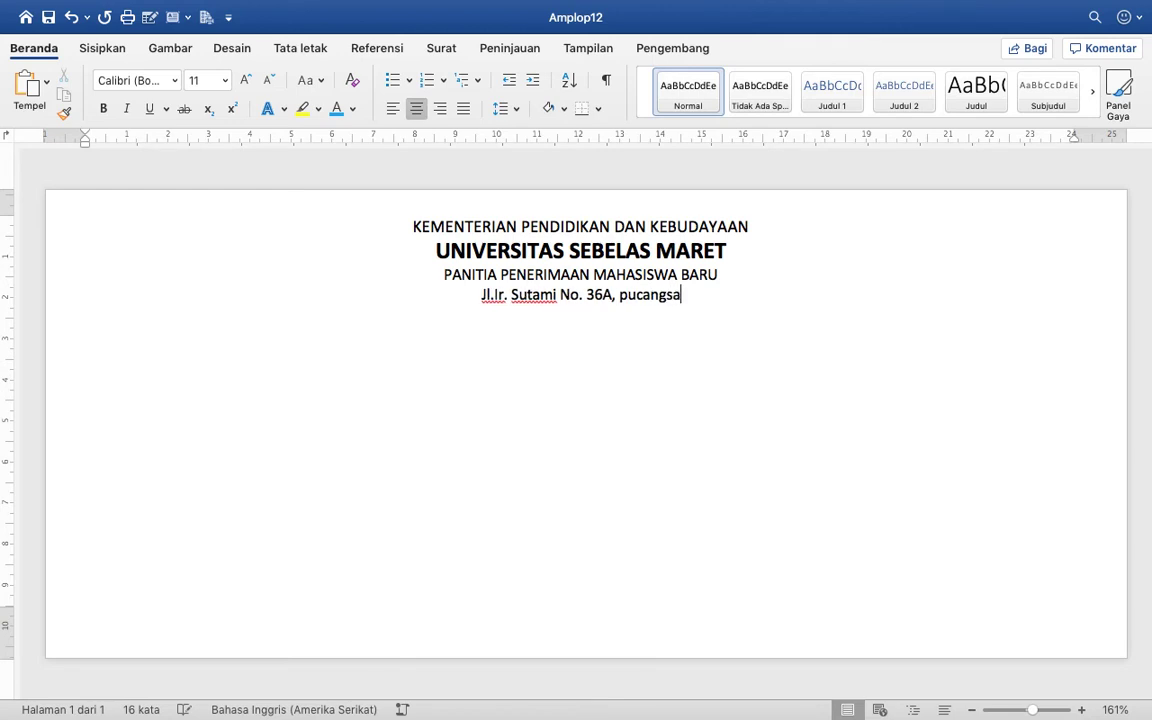
pyautogui.write('wit')
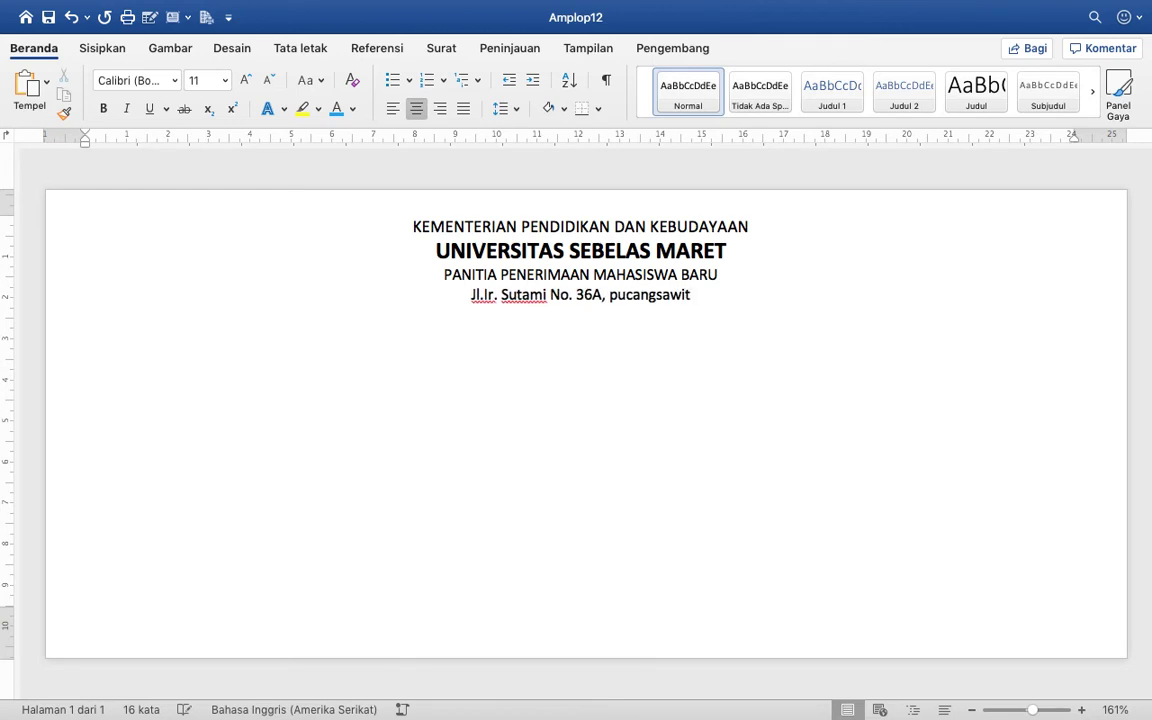
pyautogui.click(615, 294)
pyautogui.press('BackSpace')
pyautogui.write('P')
# Complete the line with ', Jebres, Surakarta, Jawa Tengah 57126', capitalising Tengah.
pyautogui.write(',')
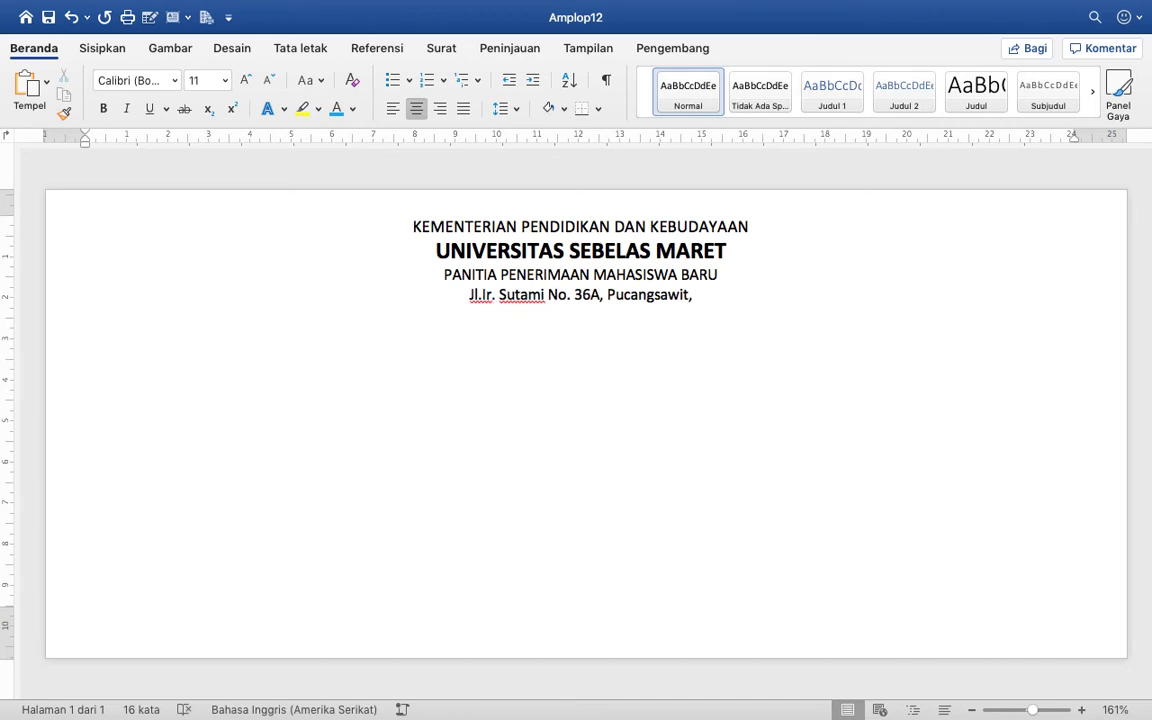
pyautogui.write(' Jebr')
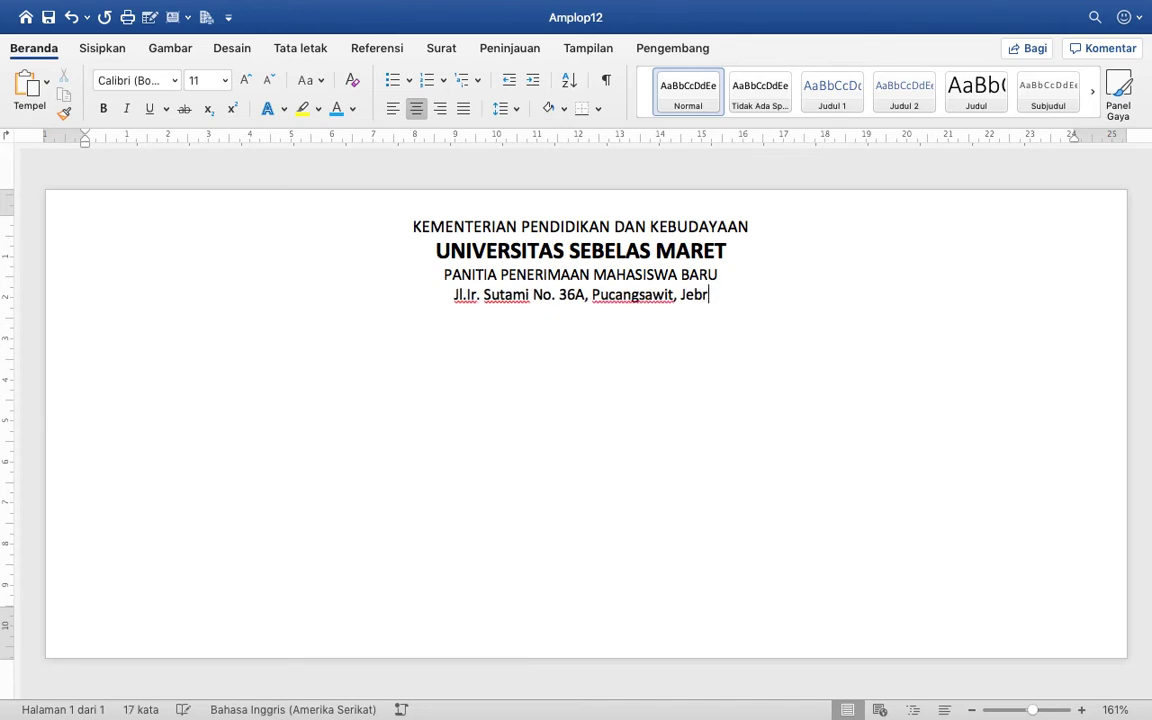
pyautogui.write('u')
pyautogui.press('BackSpace')
pyautogui.write('es')
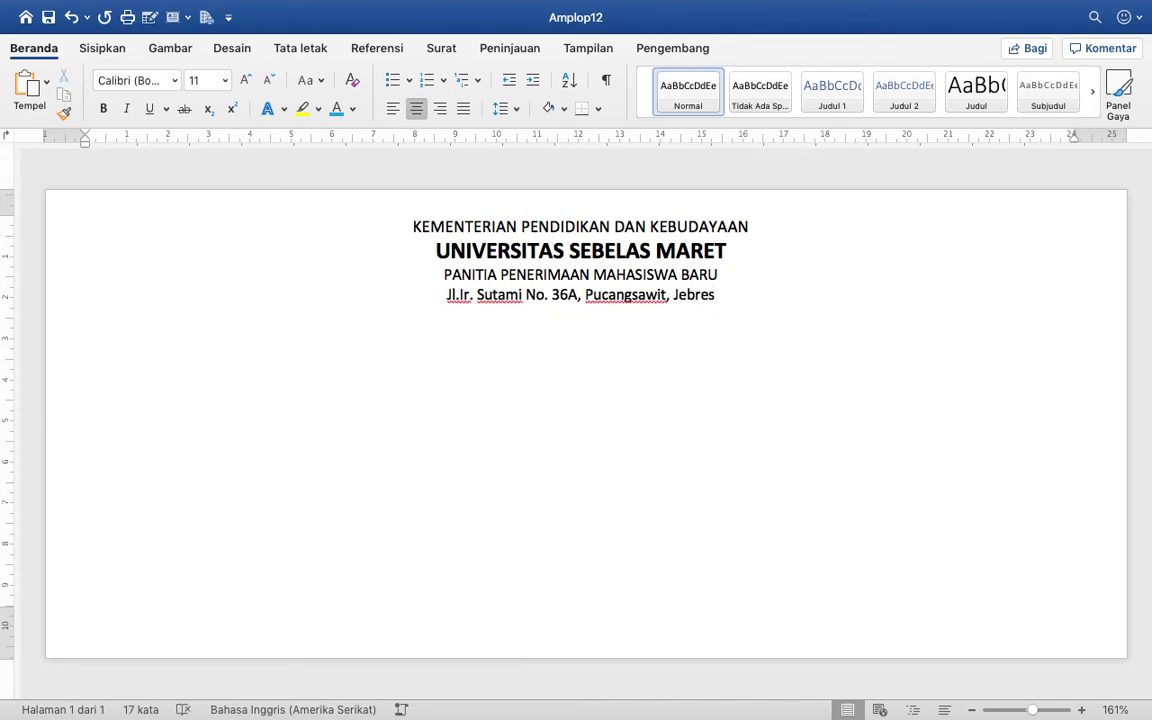
pyautogui.write(', ')
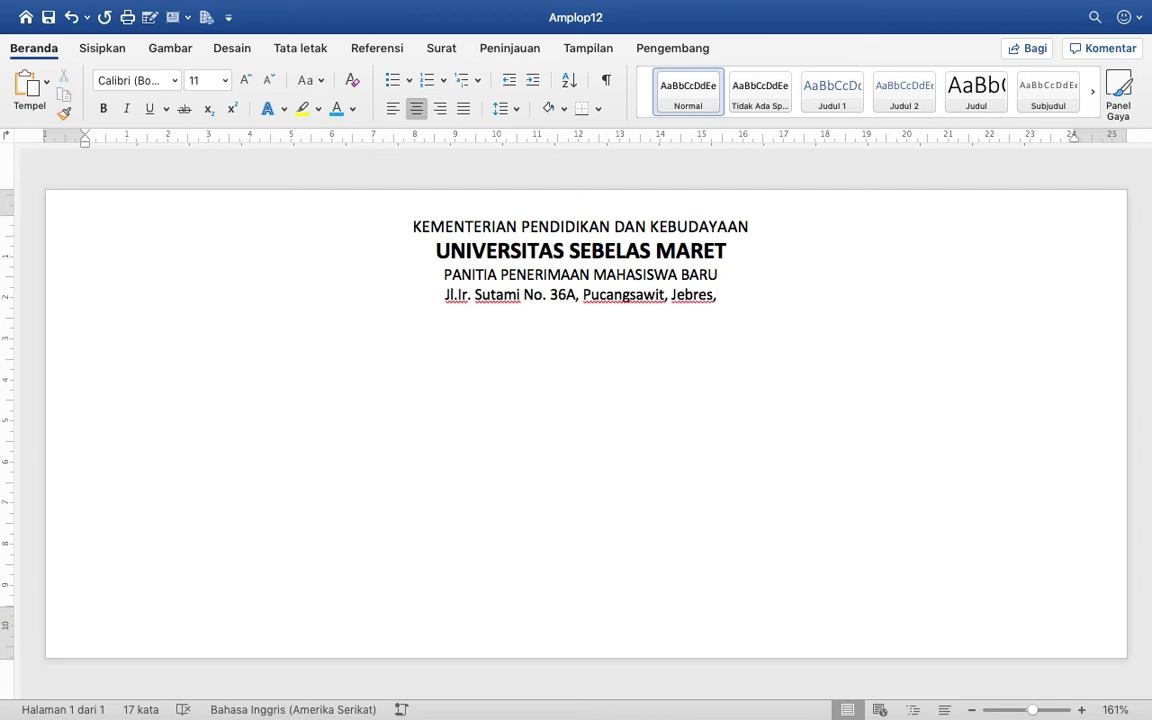
pyautogui.write('Sur')
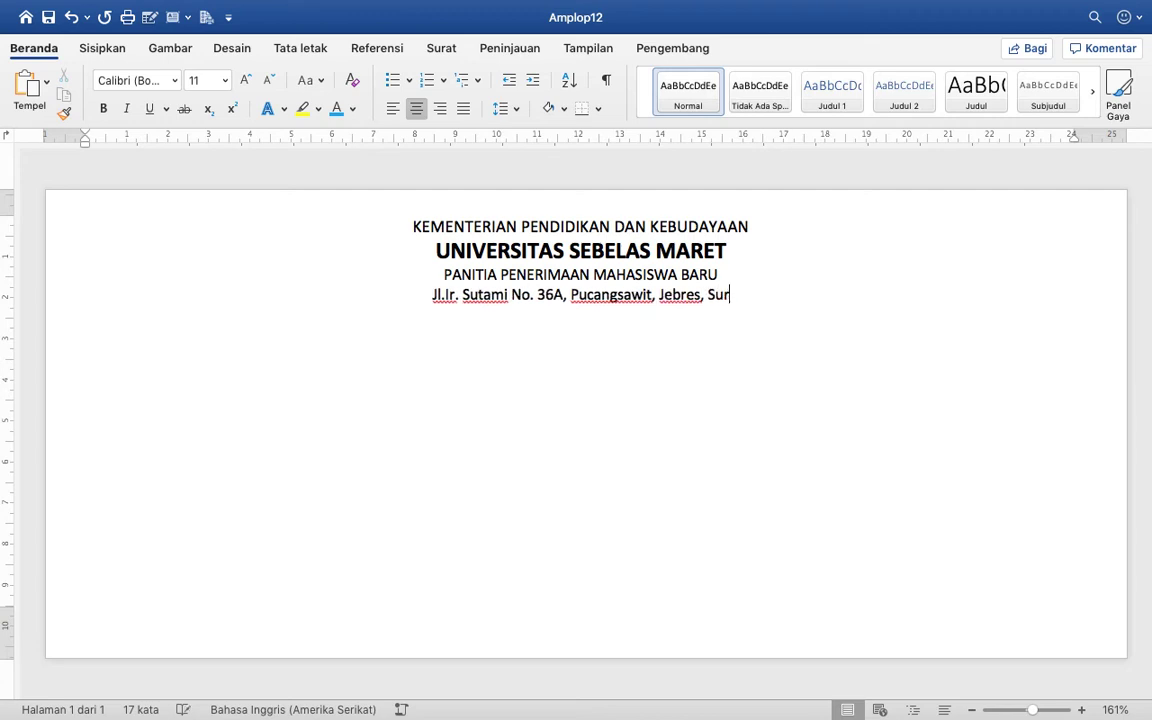
pyautogui.write('akar')
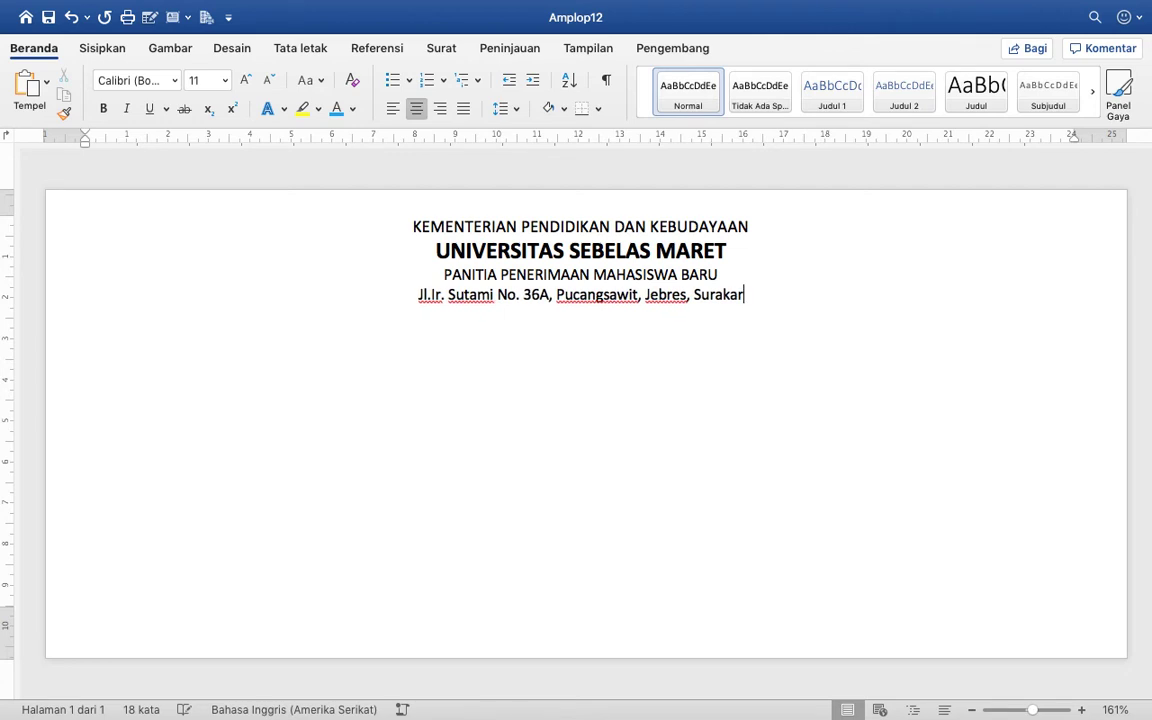
pyautogui.write('ta')
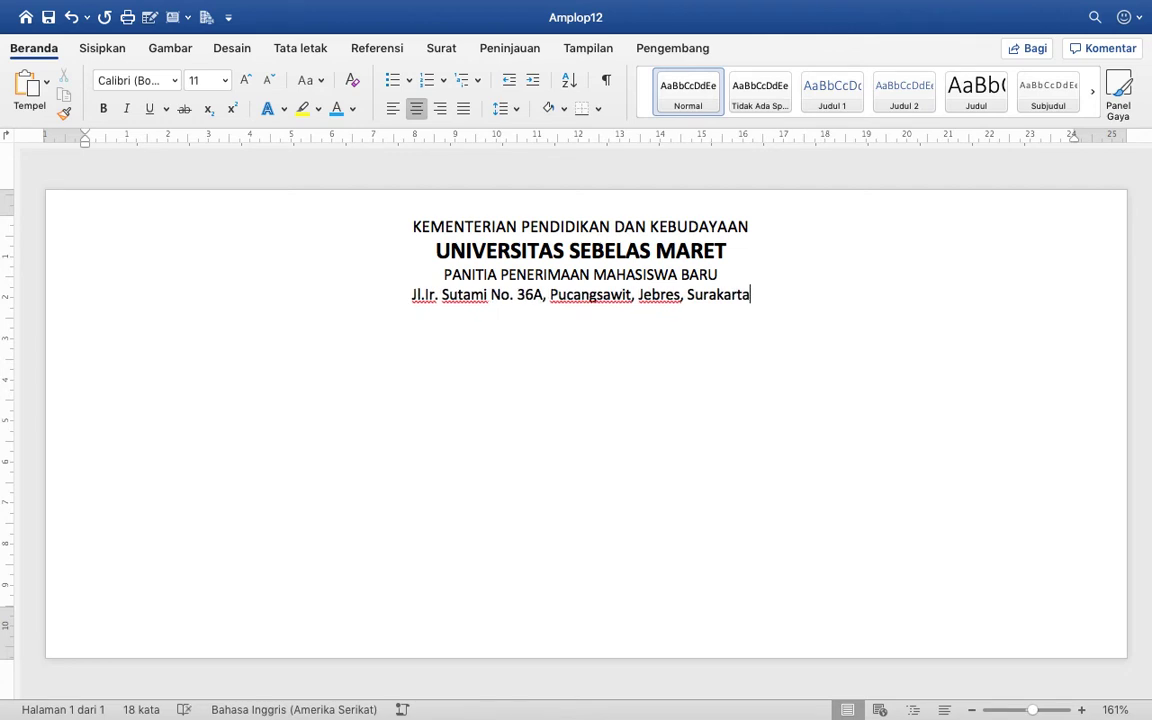
pyautogui.write(', ')
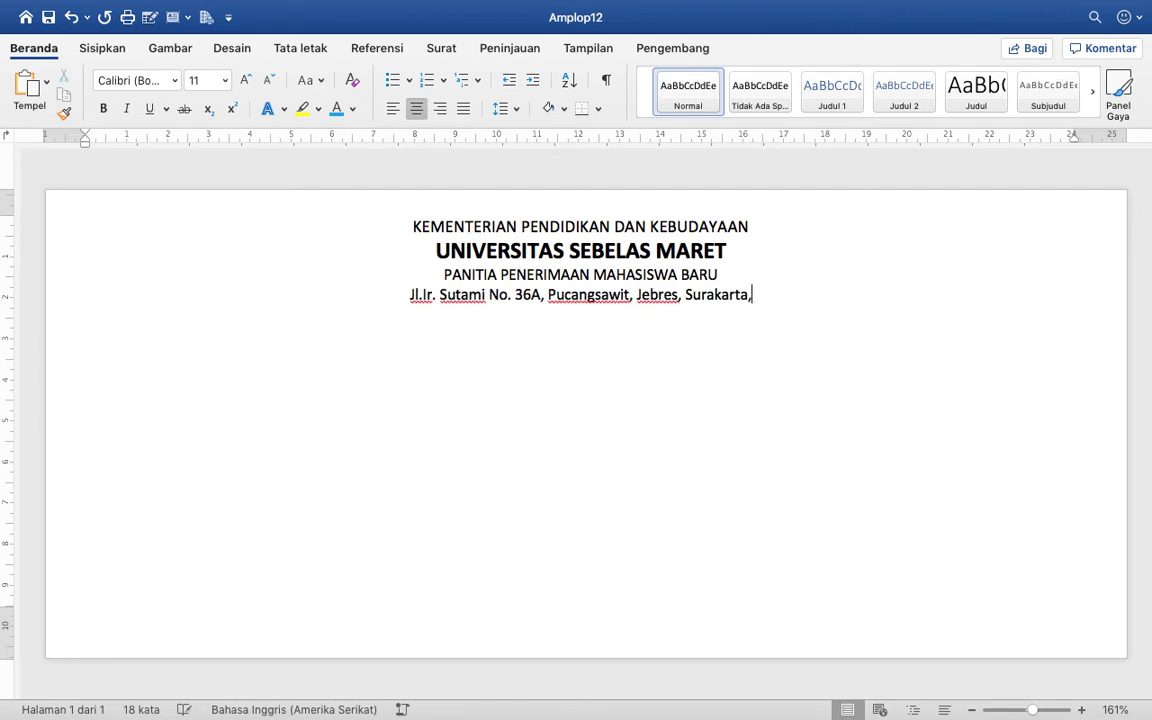
pyautogui.write('Ja')
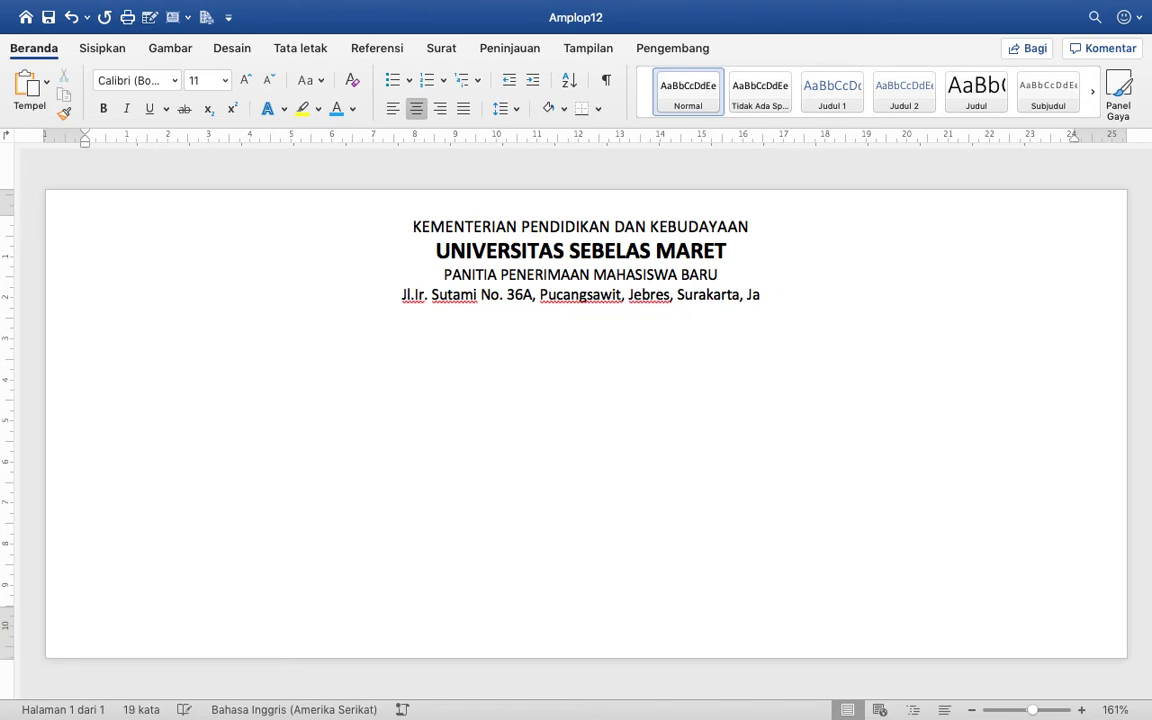
pyautogui.write('wa te')
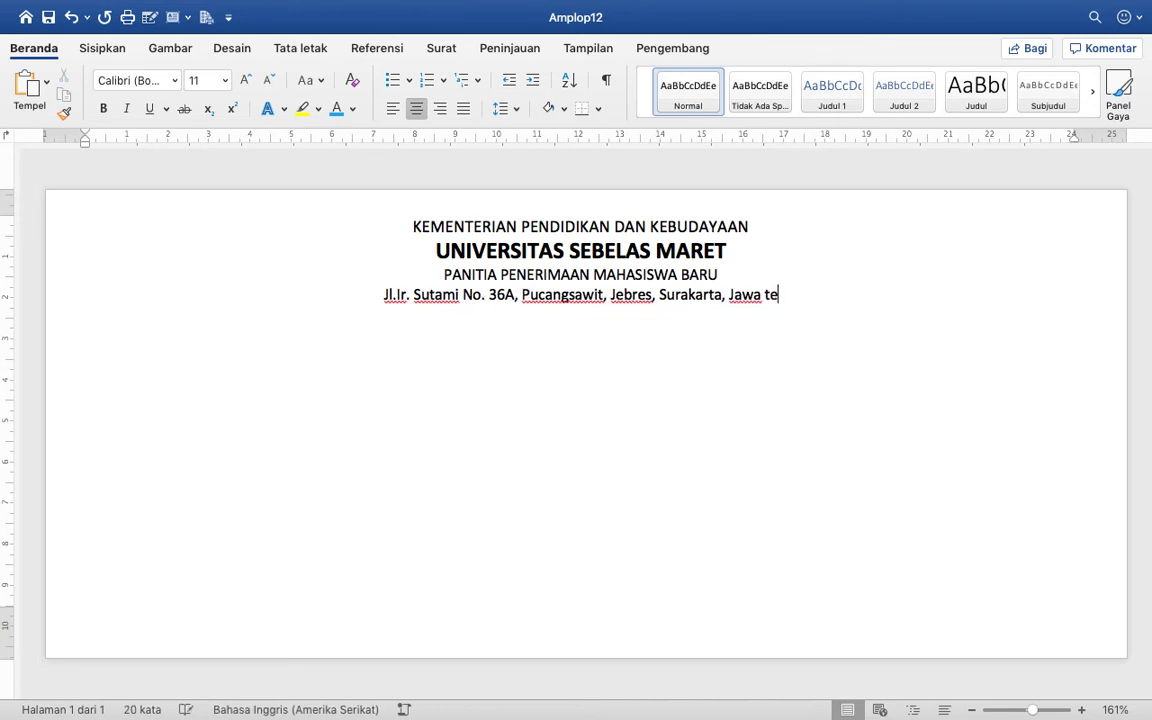
pyautogui.write('nh')
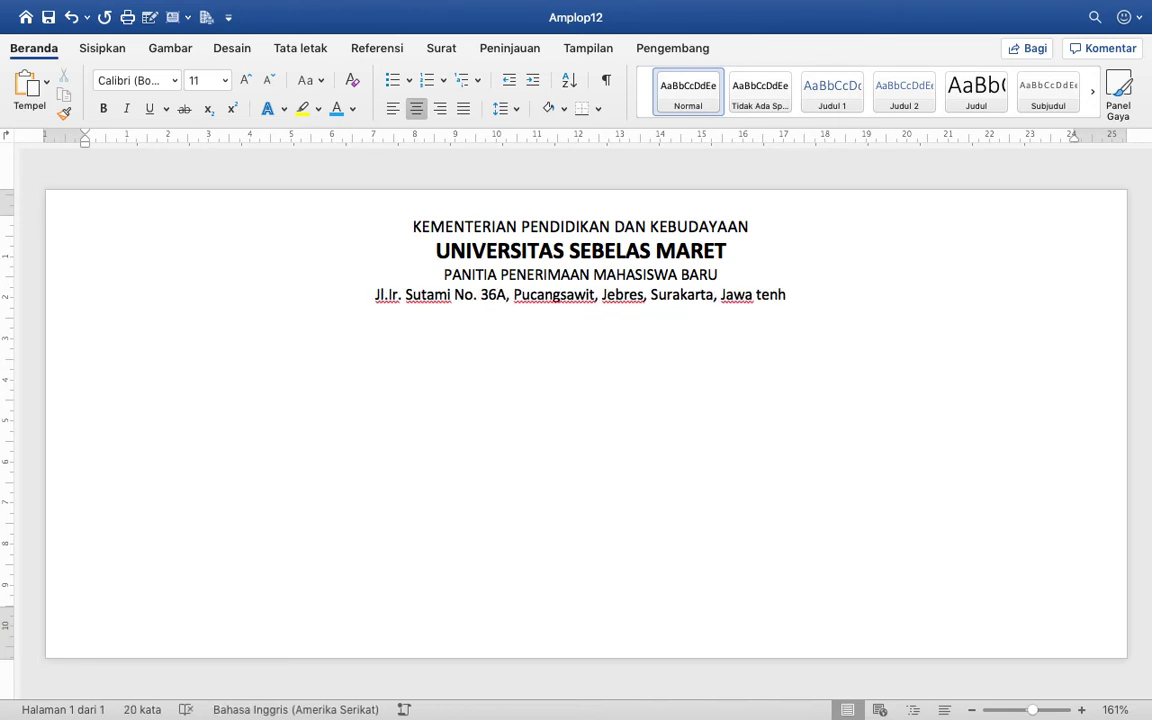
pyautogui.press('BackSpace')
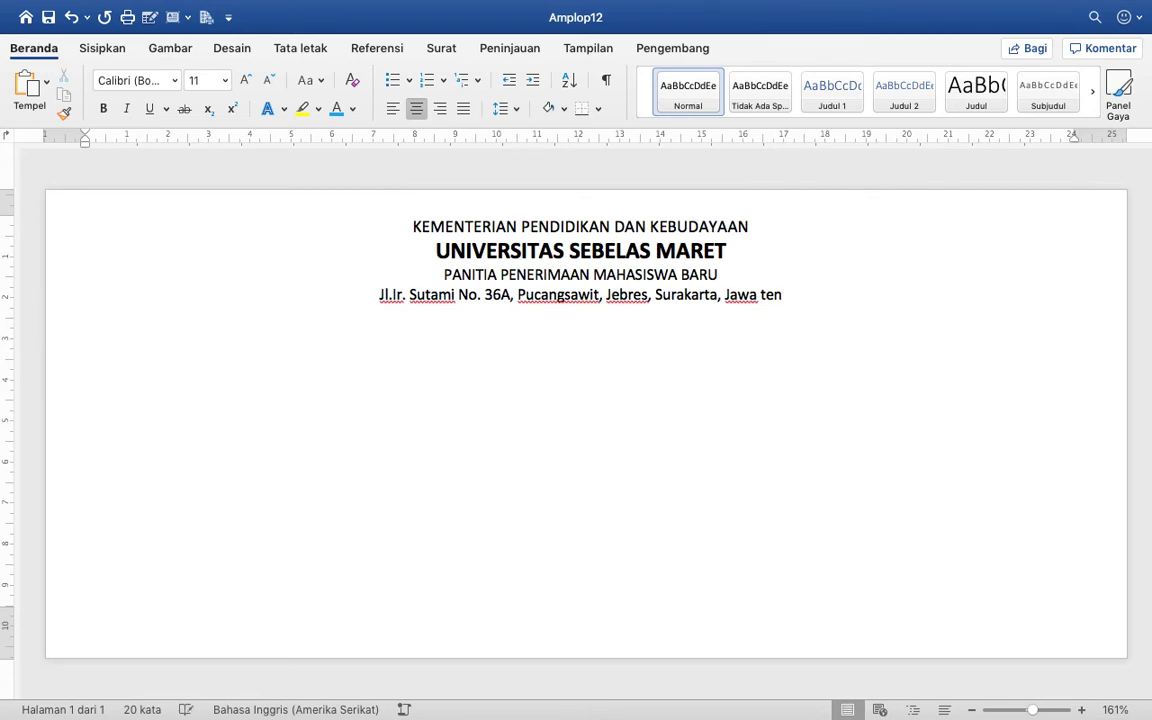
pyautogui.write('gah')
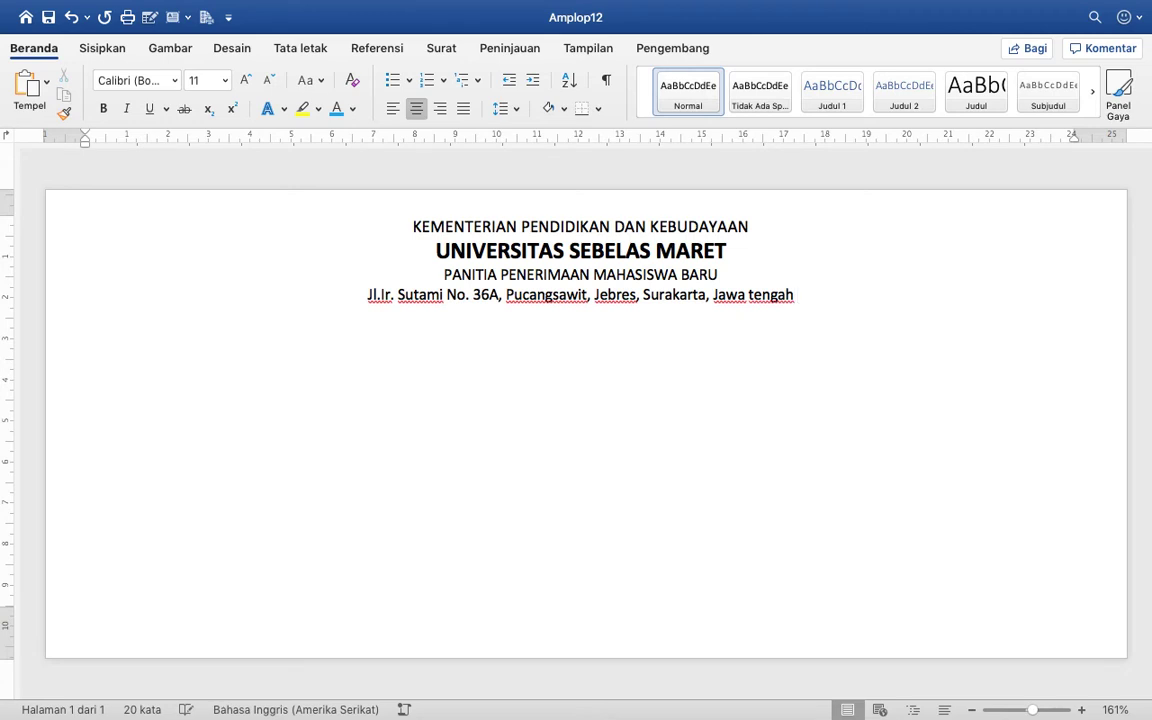
pyautogui.write(' 57')
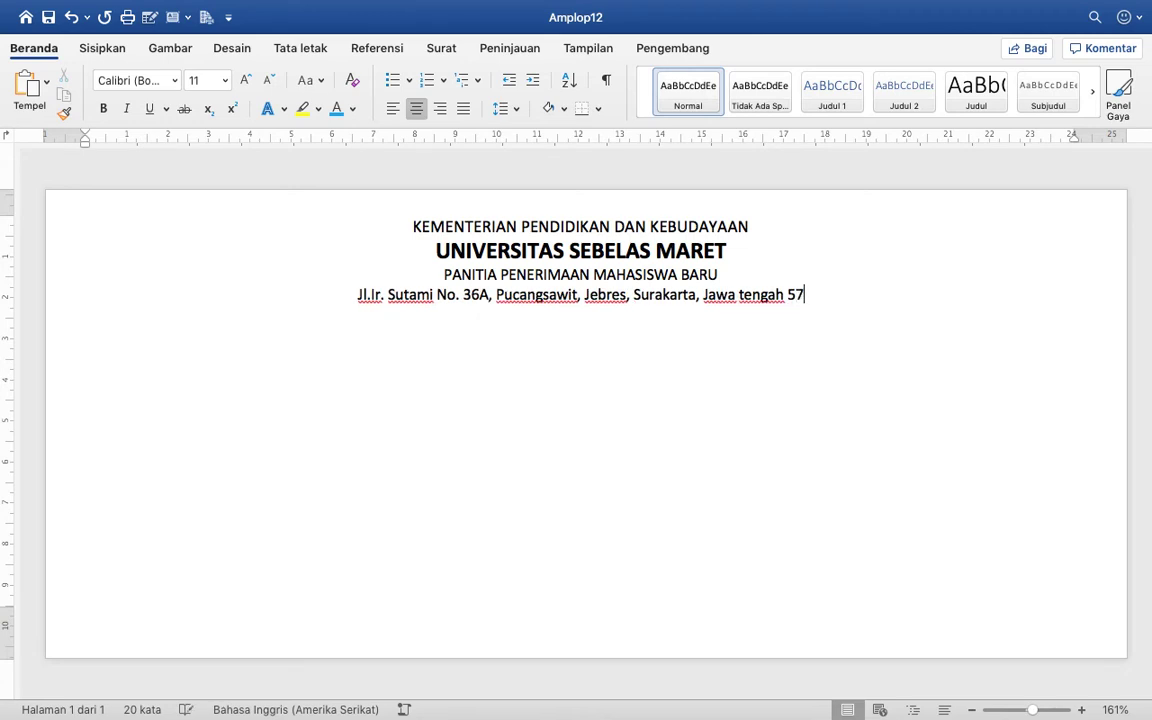
pyautogui.write('1')
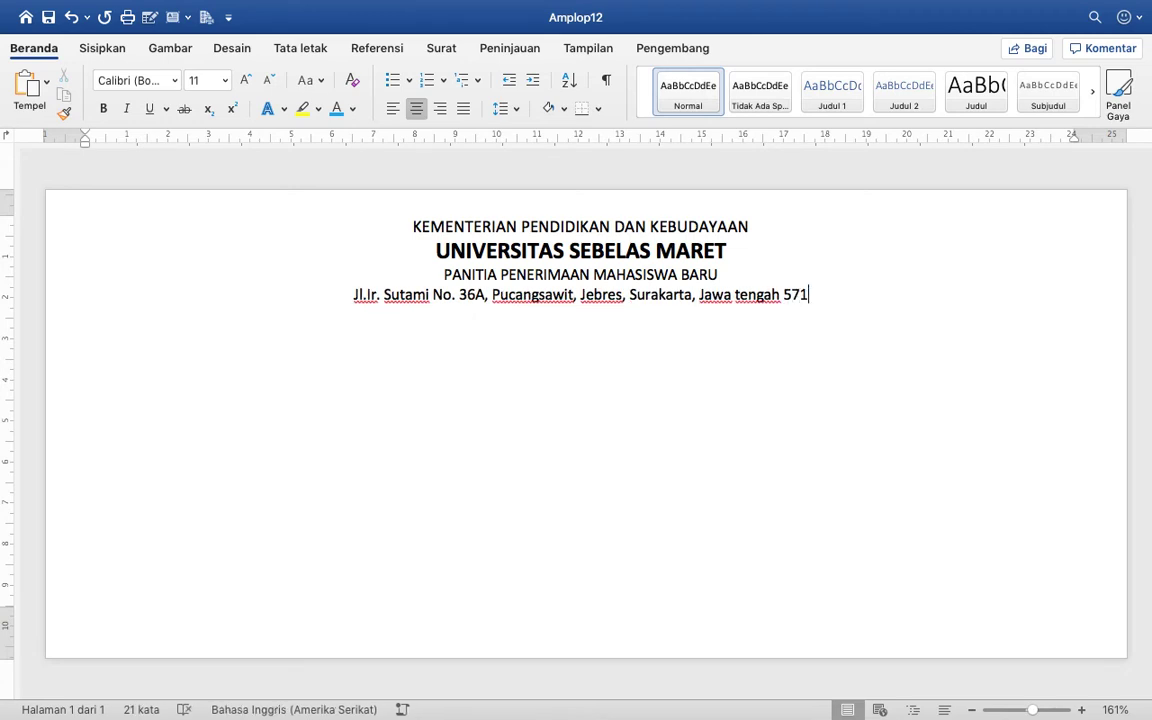
pyautogui.write('26')
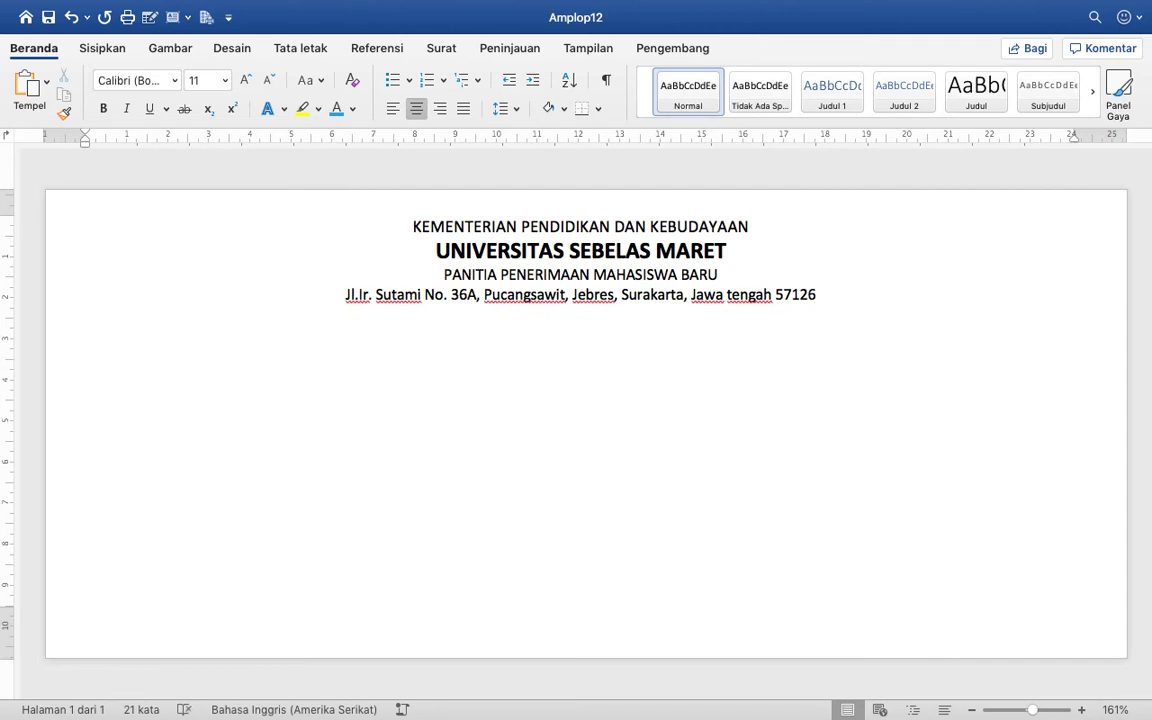
pyautogui.click(731, 293)
pyautogui.press('BackSpace')
pyautogui.write('T')
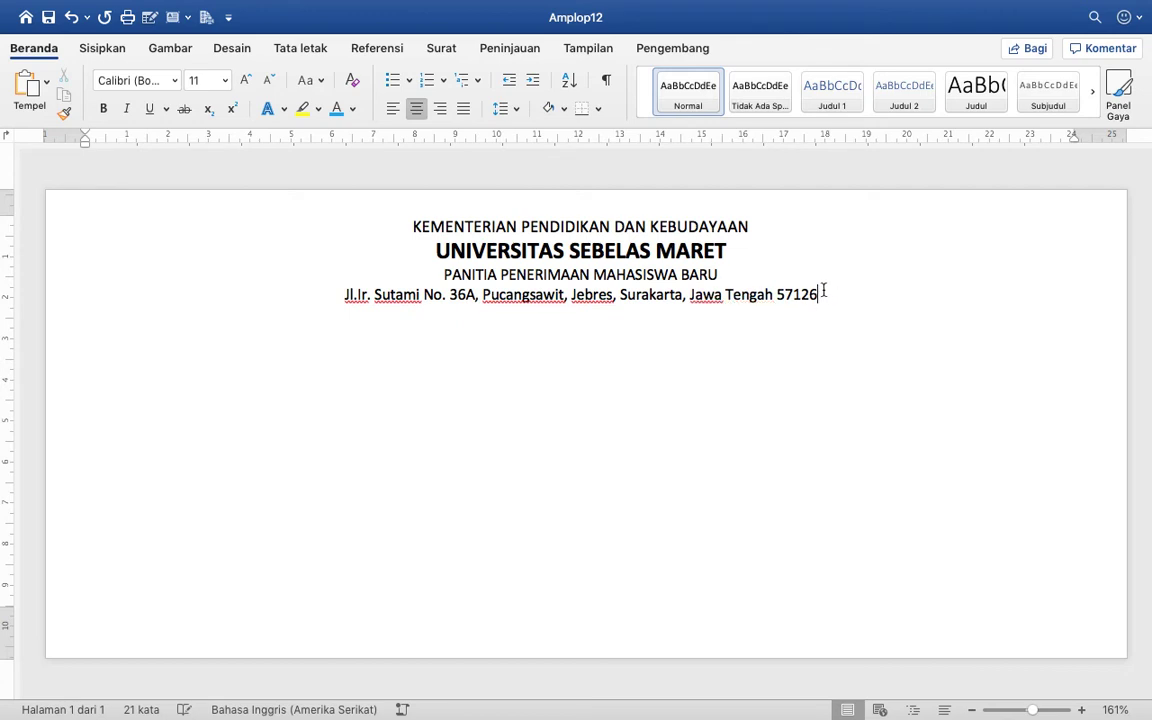
# Color the address line green.
pyautogui.keyDown('shift'); pyautogui.click(325, 289); pyautogui.keyUp('shift')
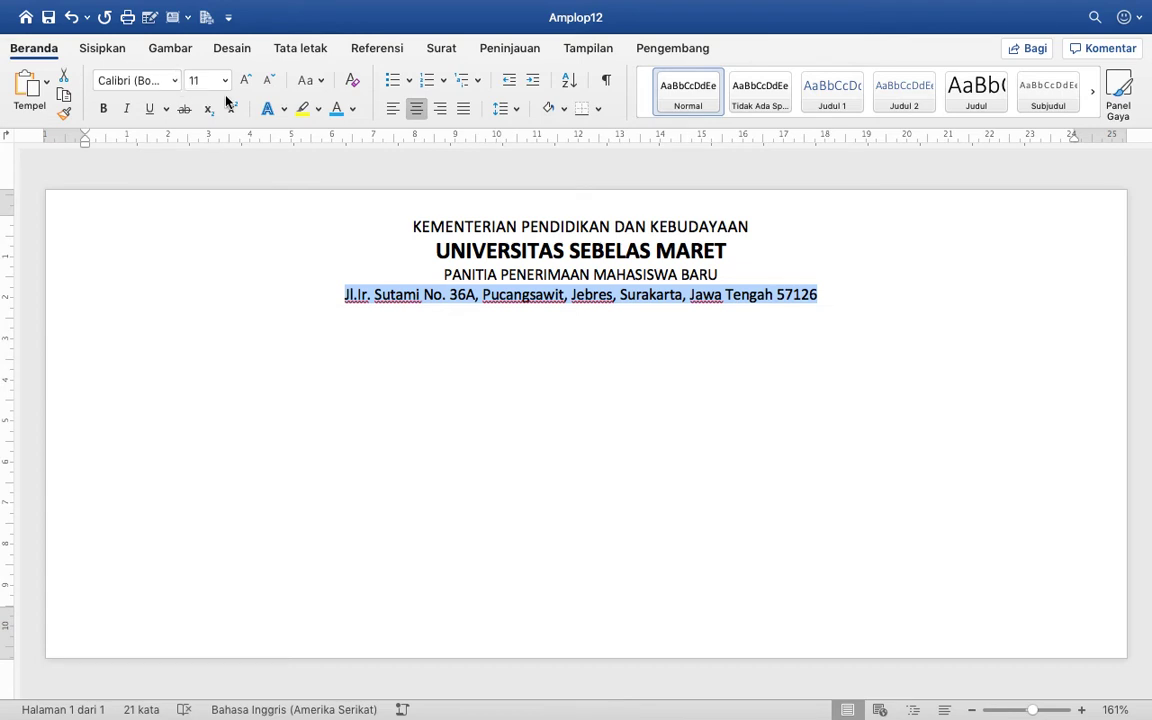
pyautogui.click(353, 109)
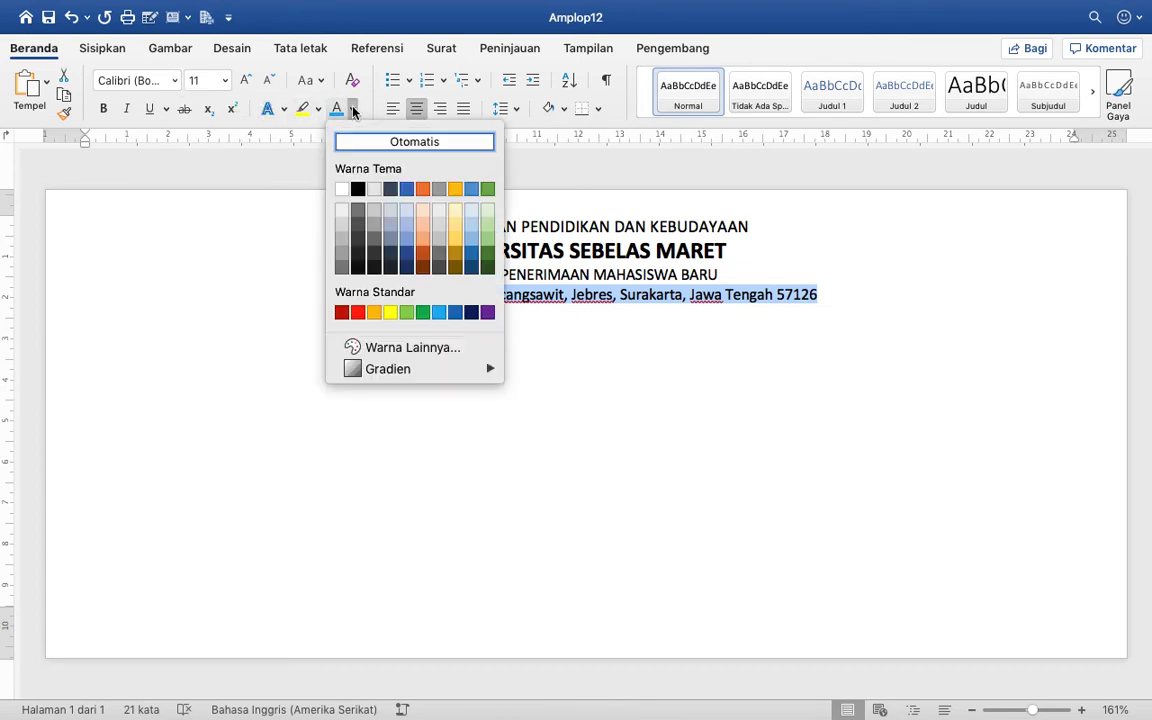
pyautogui.click(419, 313)
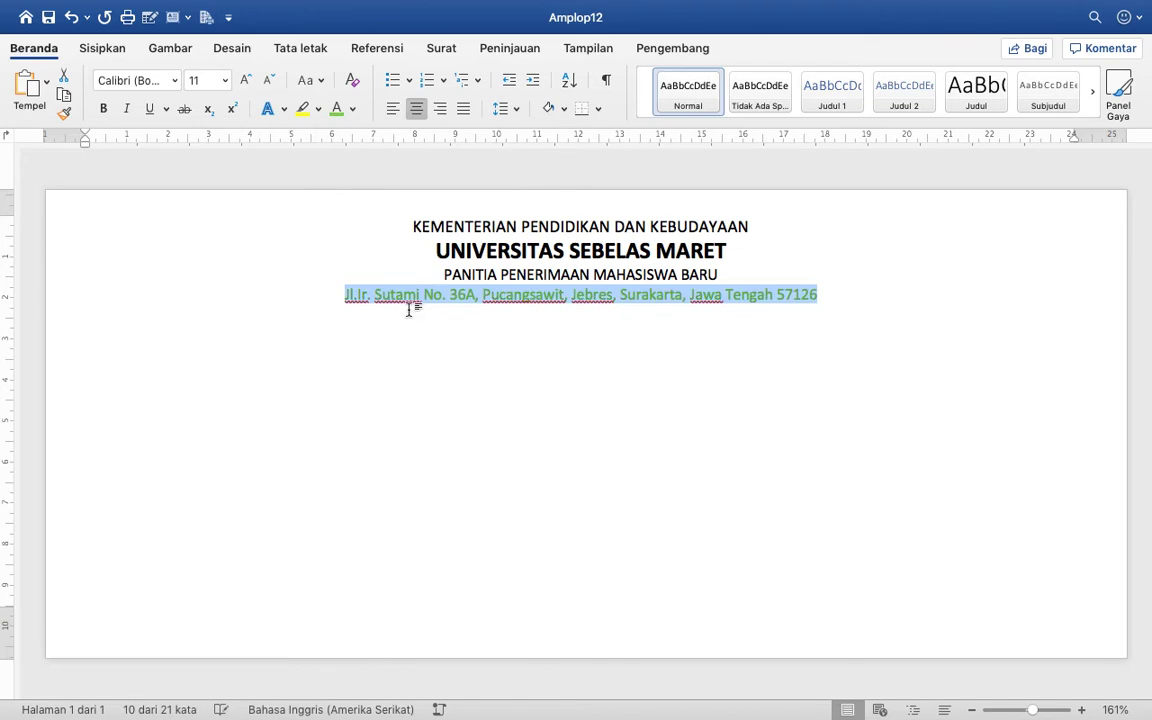
pyautogui.click(828, 290)
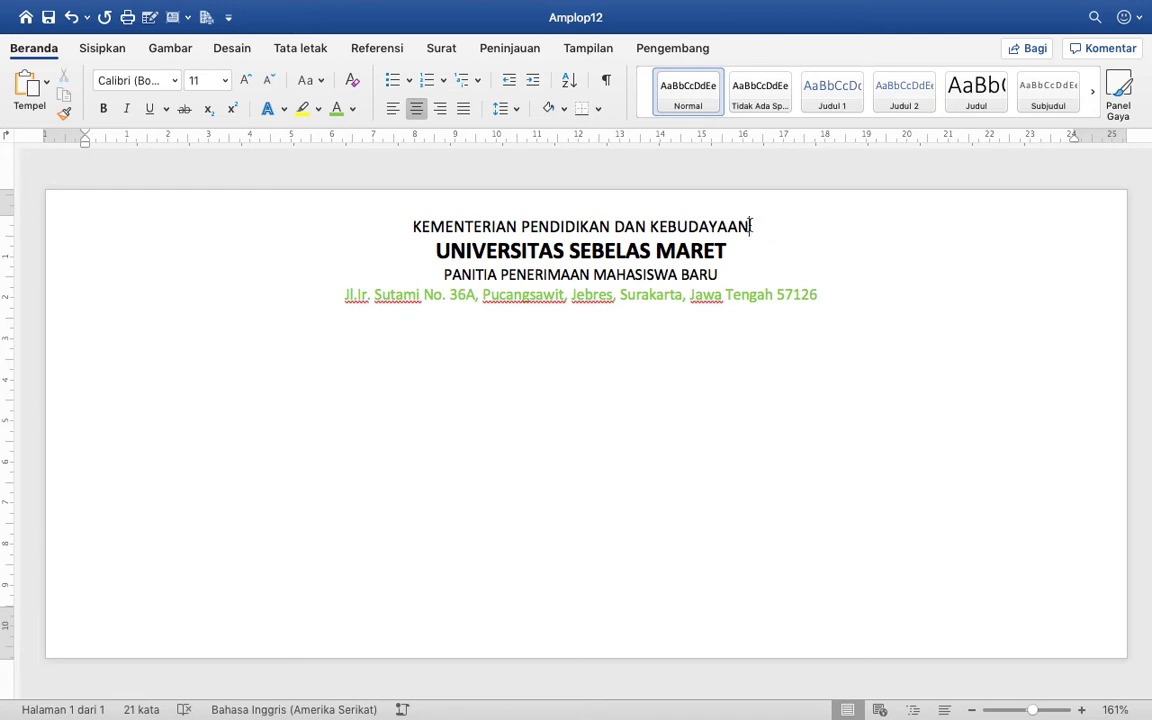
# Make the KEMENTERIAN PENDIDIKAN DAN KEBUDAYAAN heading bold at 14 pt, then add a line below the address.
pyautogui.moveTo(718, 226)
pyautogui.mouseDown()
pyautogui.moveTo(412, 222)
pyautogui.moveTo(784, 206)
pyautogui.mouseUp()
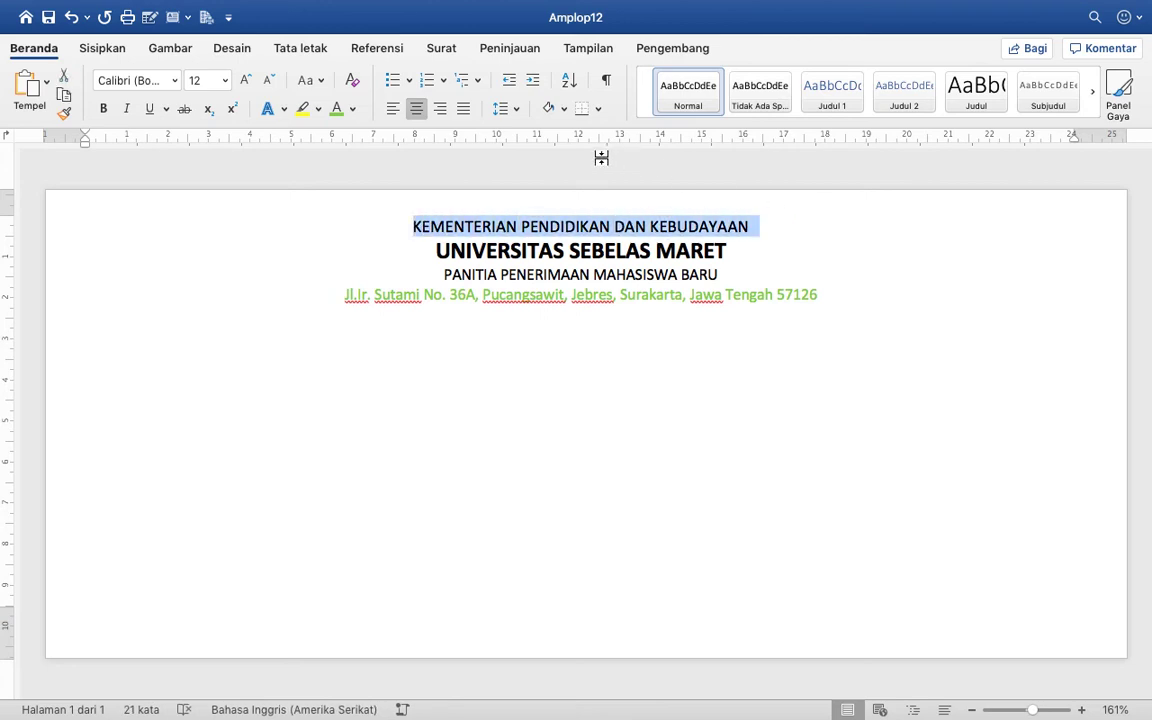
pyautogui.click(226, 81)
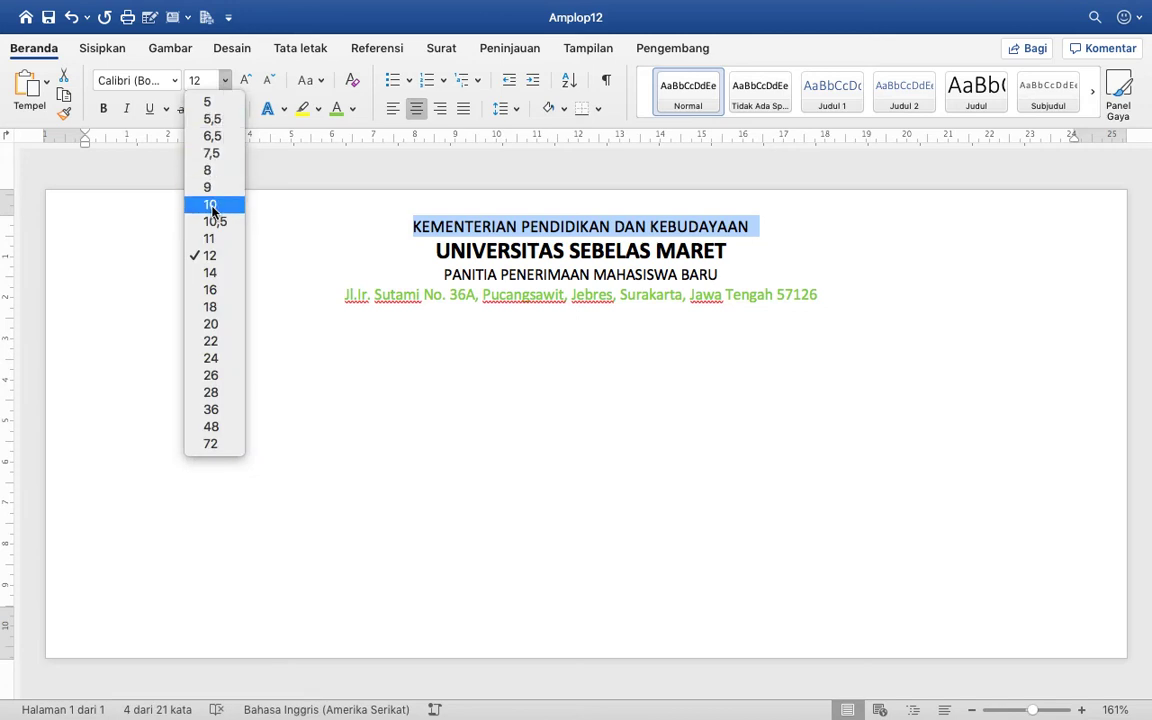
pyautogui.click(212, 271)
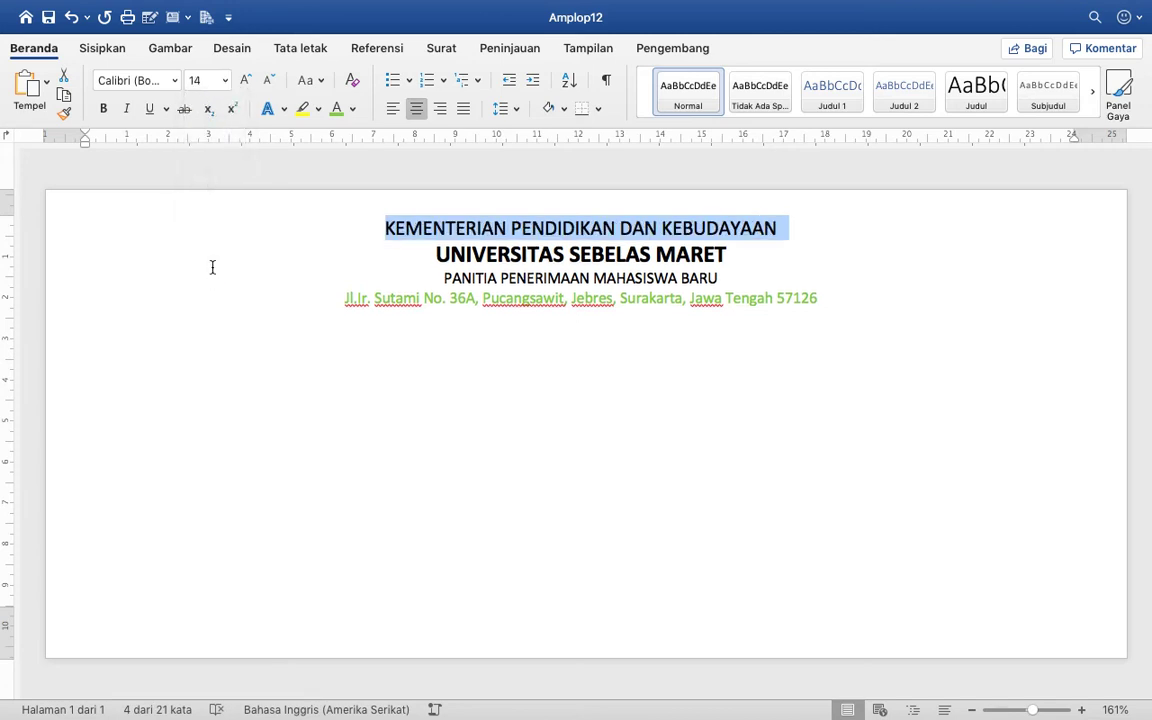
pyautogui.click(103, 108)
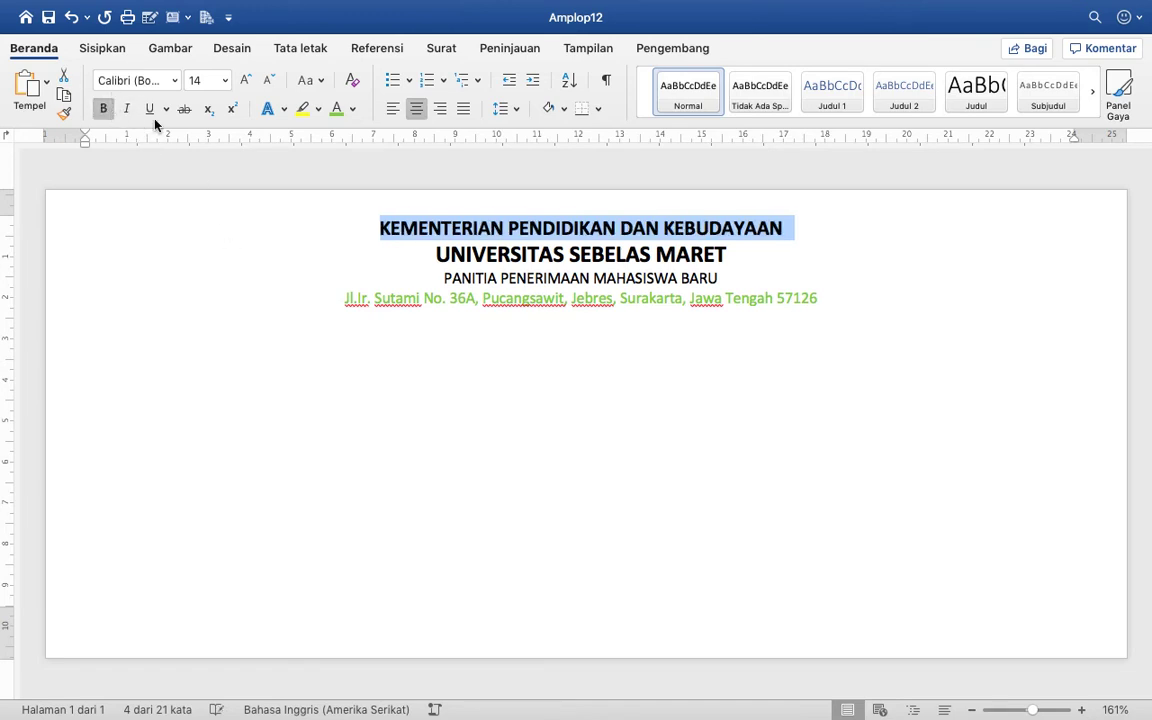
pyautogui.click(836, 297)
pyautogui.press('Return')
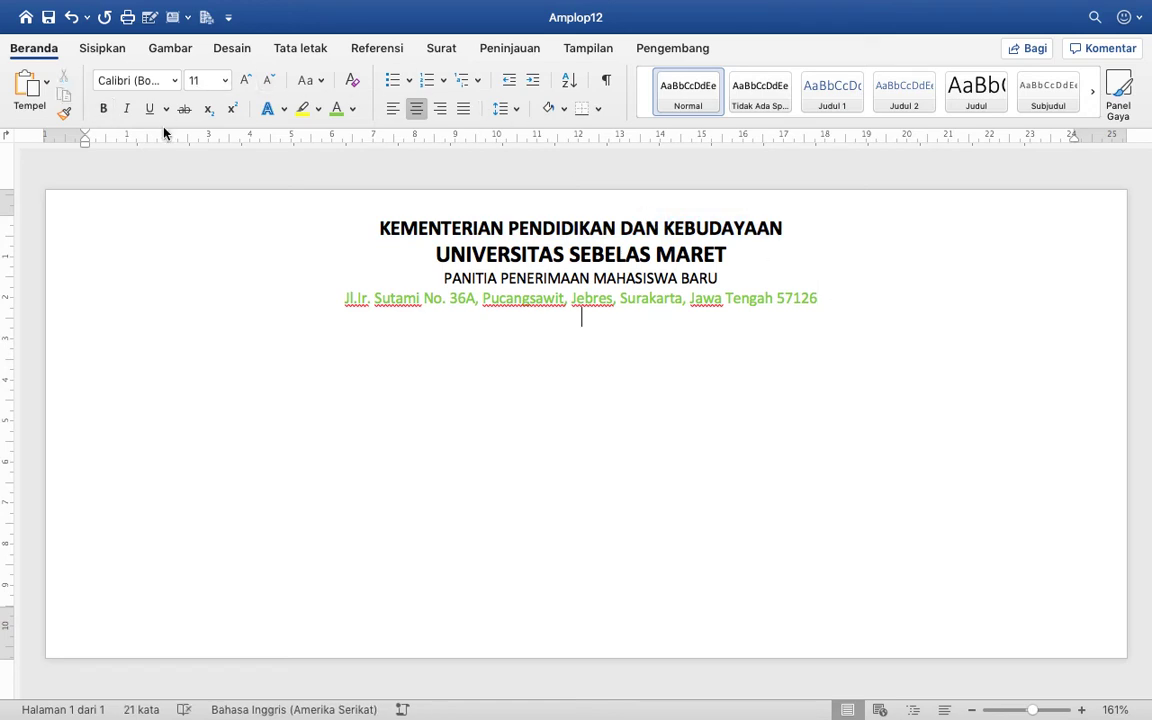
pyautogui.click(103, 49)
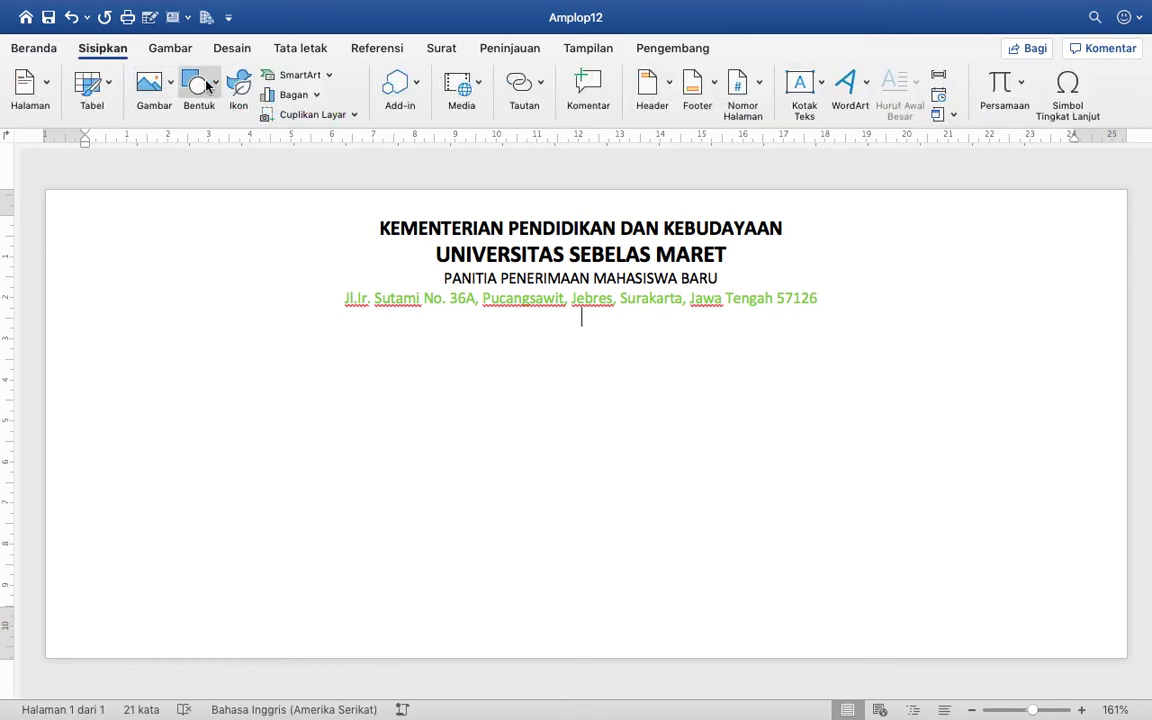
pyautogui.click(217, 86)
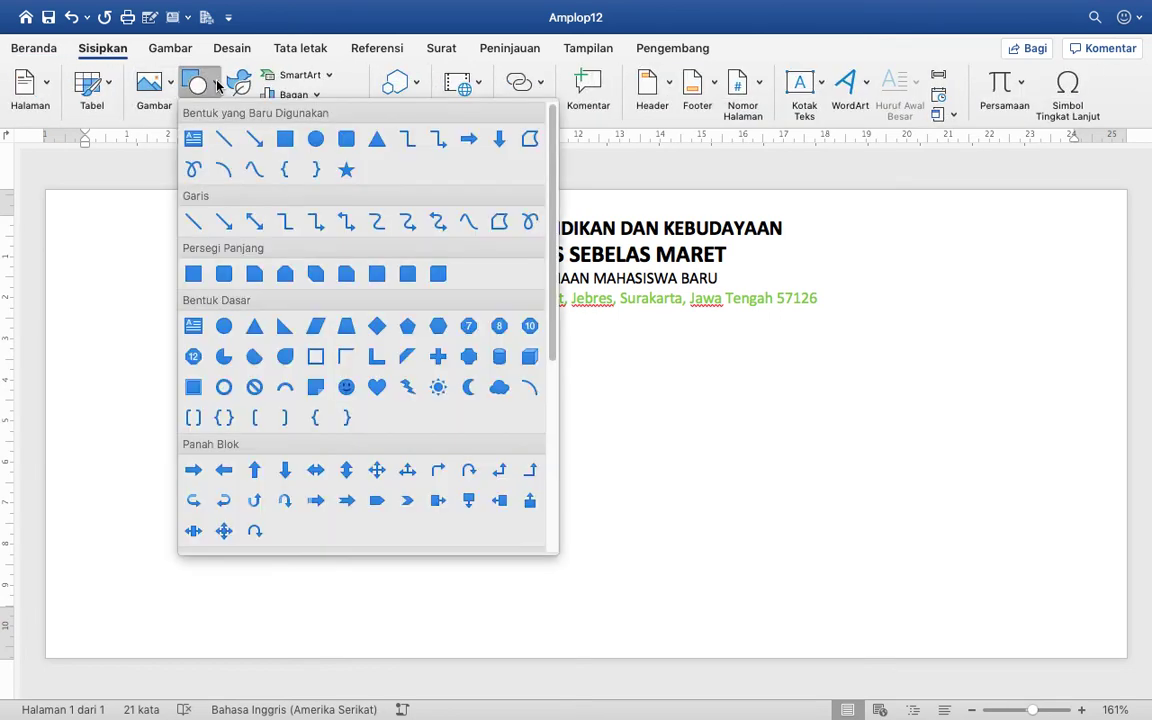
pyautogui.click(254, 141)
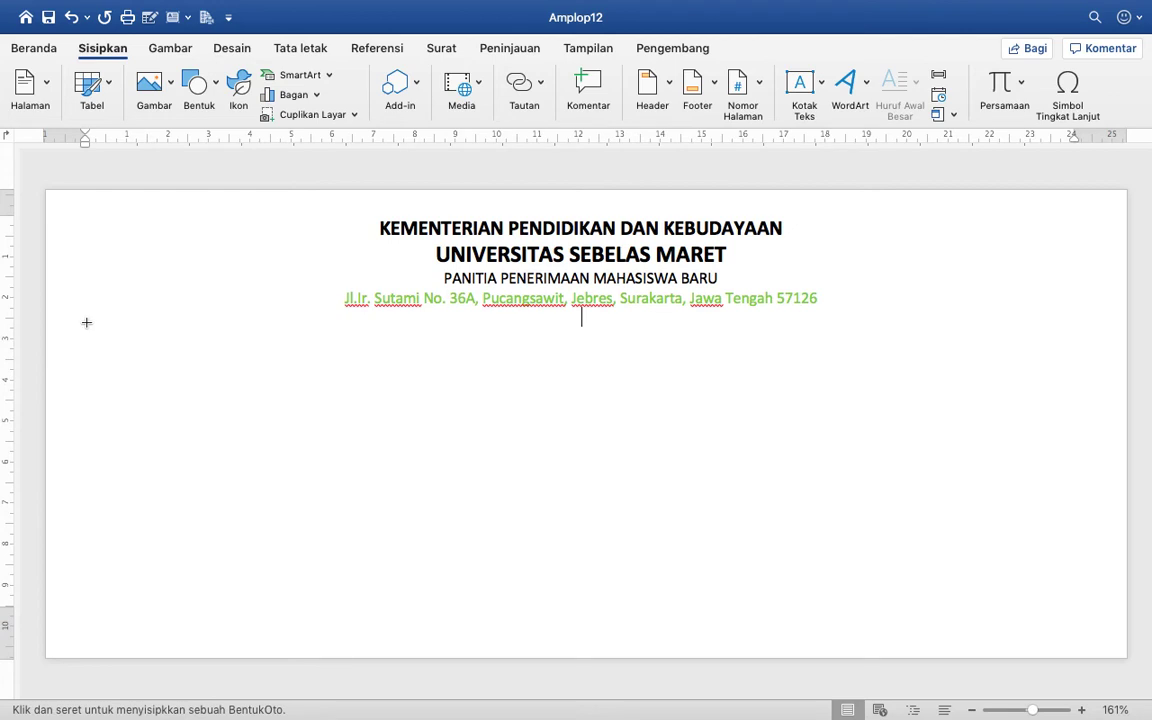
pyautogui.press('Escape')
pyautogui.moveTo(87, 321); pyautogui.dragTo(988, 329)
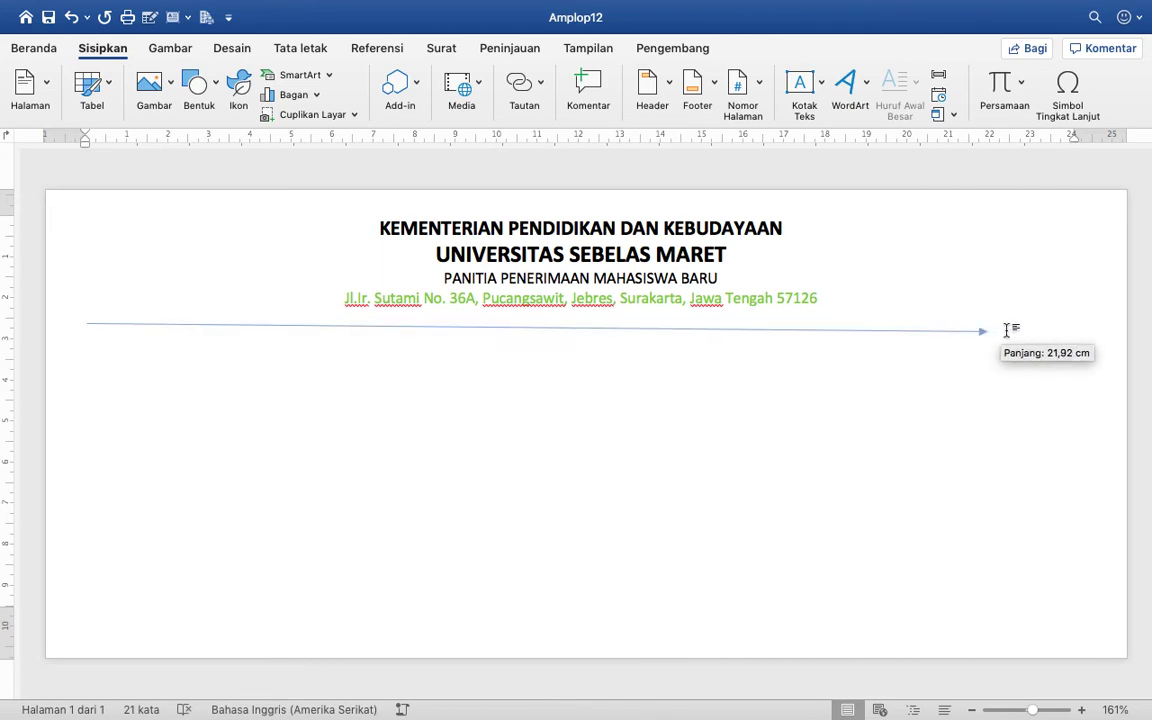
pyautogui.moveTo(990, 316)
pyautogui.mouseDown()
pyautogui.moveTo(987, 329)
pyautogui.moveTo(1040, 319)
pyautogui.moveTo(1031, 350)
pyautogui.moveTo(1048, 313)
pyautogui.moveTo(1028, 362)
pyautogui.moveTo(1031, 327)
pyautogui.mouseUp()
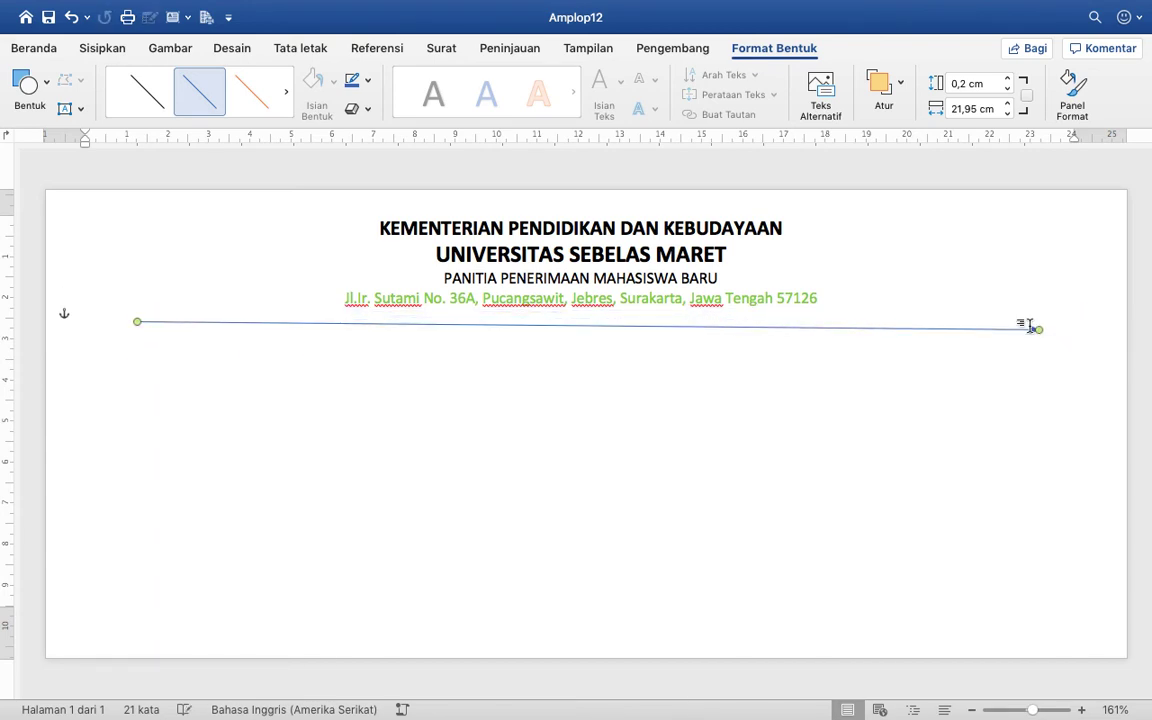
pyautogui.press('Delete')
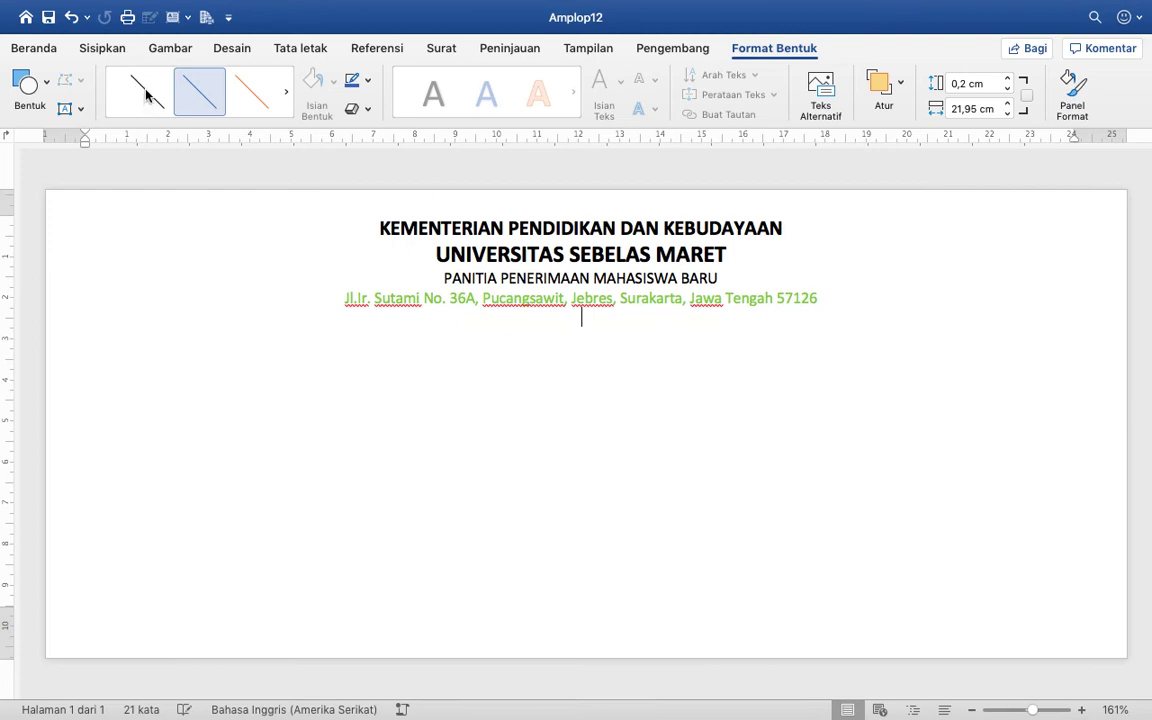
# Draw a straight horizontal line about 22.14 cm long beneath the green address line.
pyautogui.click(106, 50)
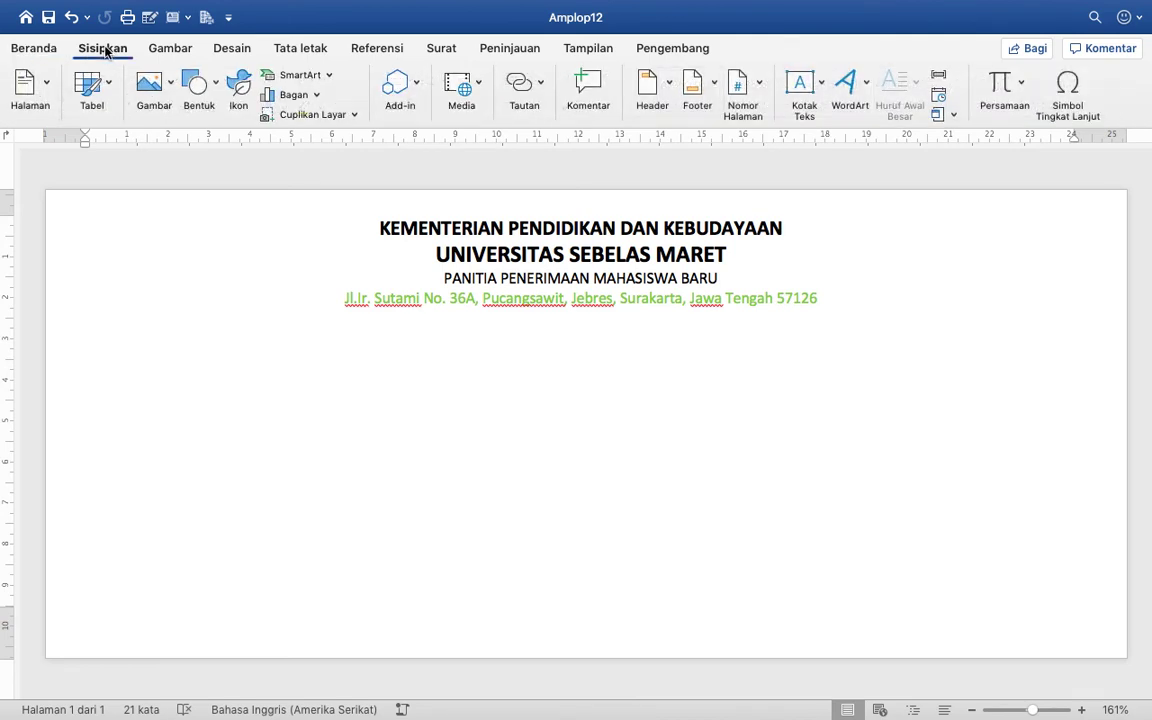
pyautogui.click(214, 86)
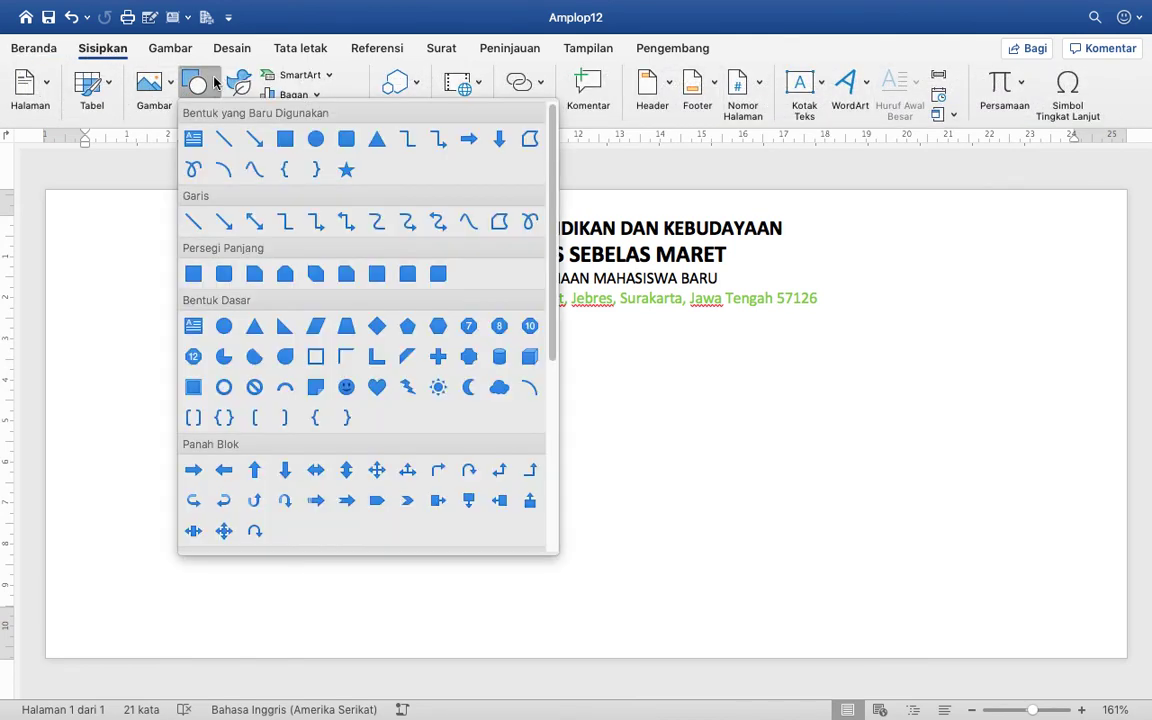
pyautogui.click(222, 139)
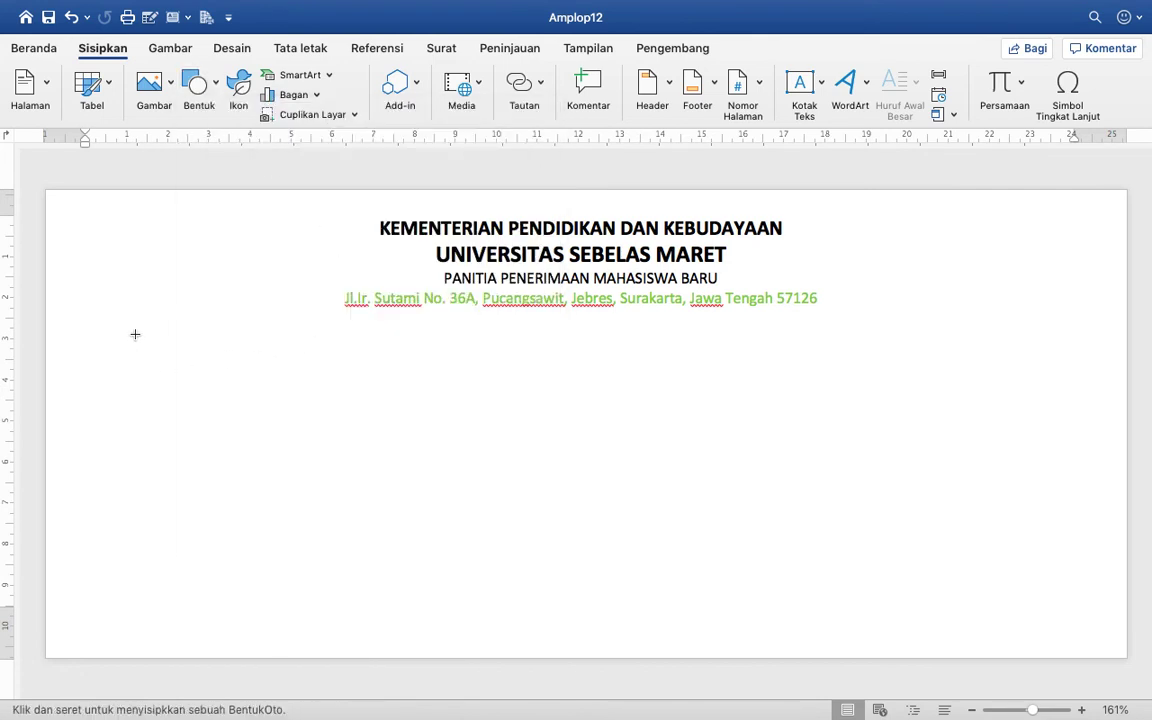
pyautogui.press('Escape')
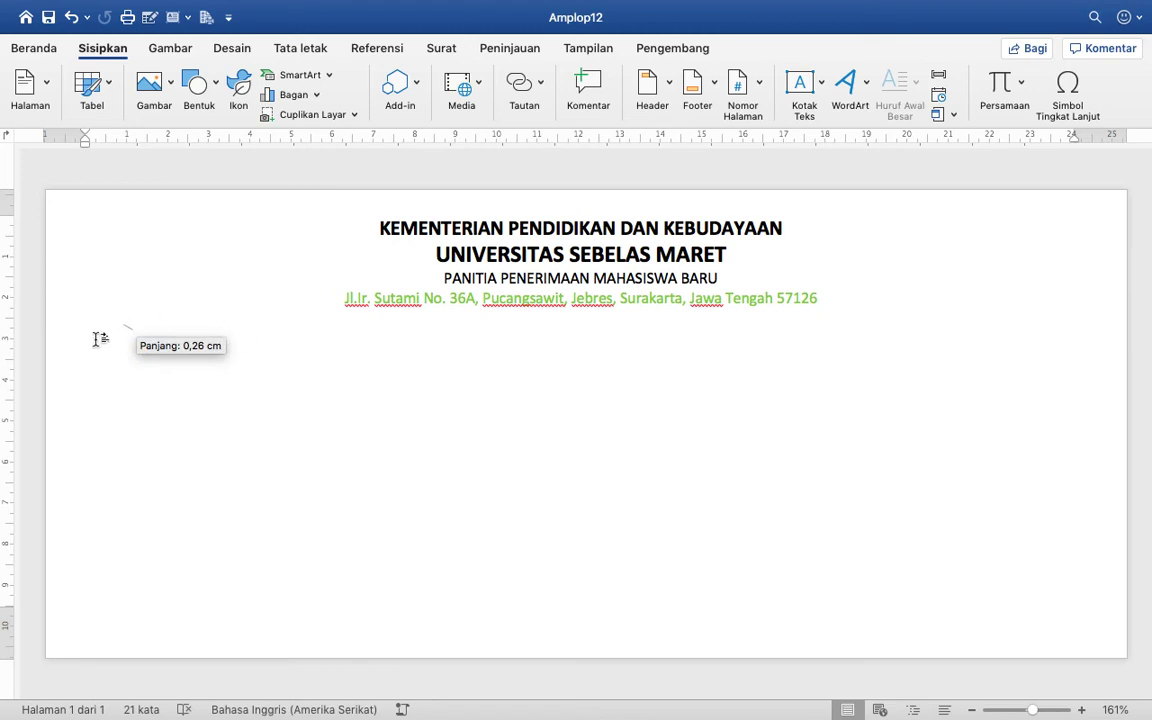
pyautogui.moveTo(128, 322)
pyautogui.mouseDown()
pyautogui.moveTo(822, 292)
pyautogui.moveTo(913, 324)
pyautogui.moveTo(874, 334)
pyautogui.moveTo(1052, 336)
pyautogui.moveTo(1042, 331)
pyautogui.mouseUp()
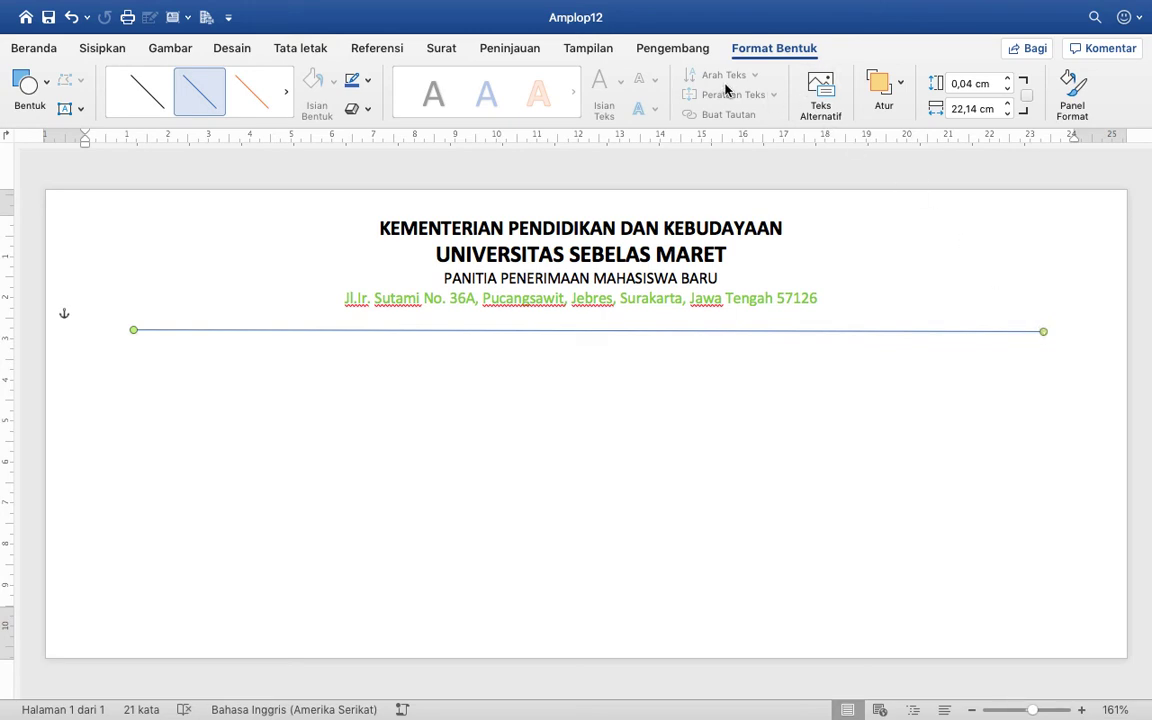
# Give the blue rule a 1½ pt outline weight instead of the trial 3 pt.
pyautogui.click(368, 82)
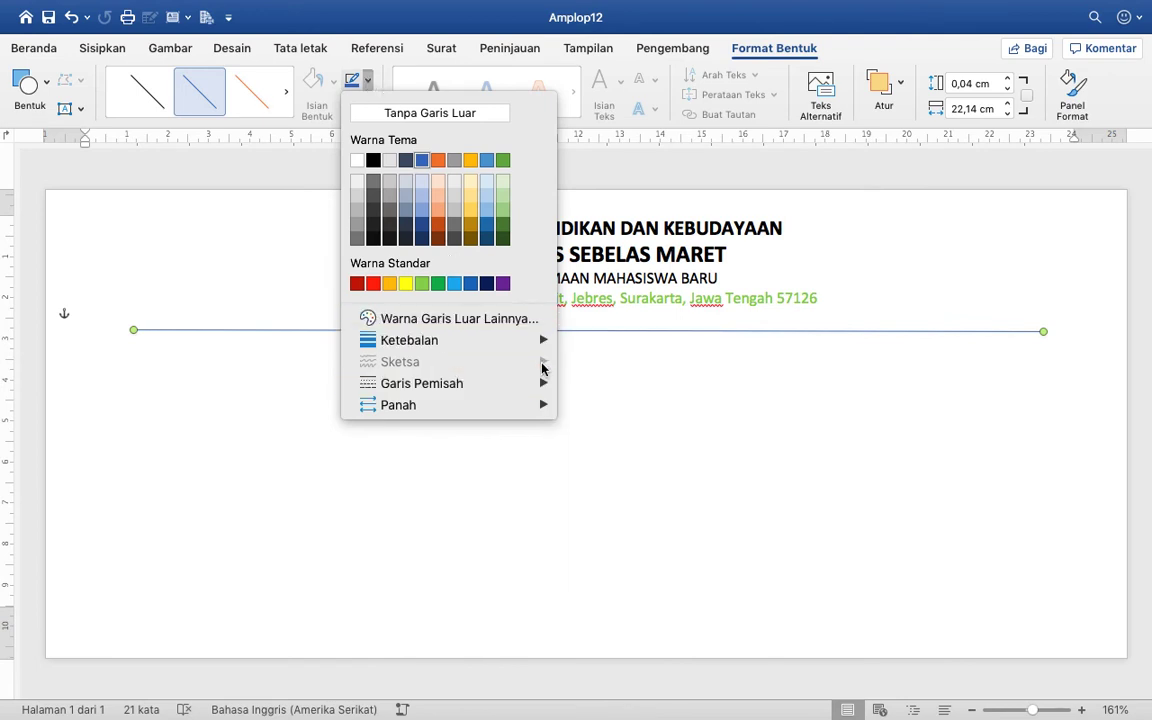
pyautogui.moveTo(410, 340)
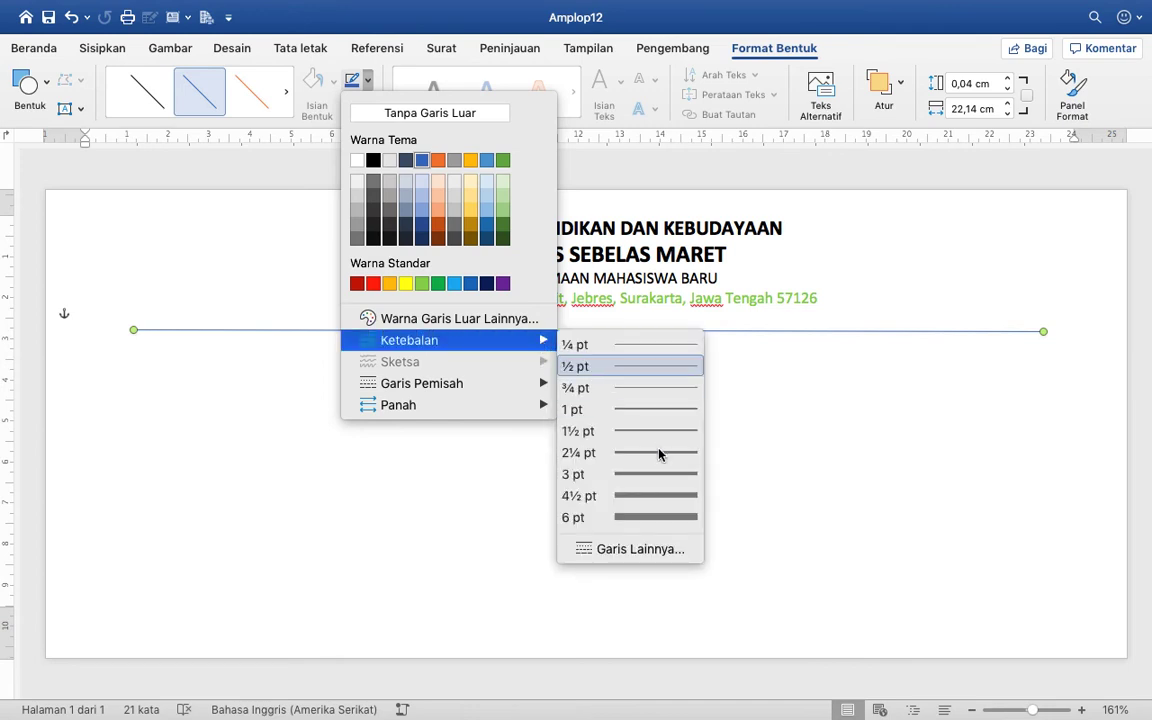
pyautogui.click(668, 474)
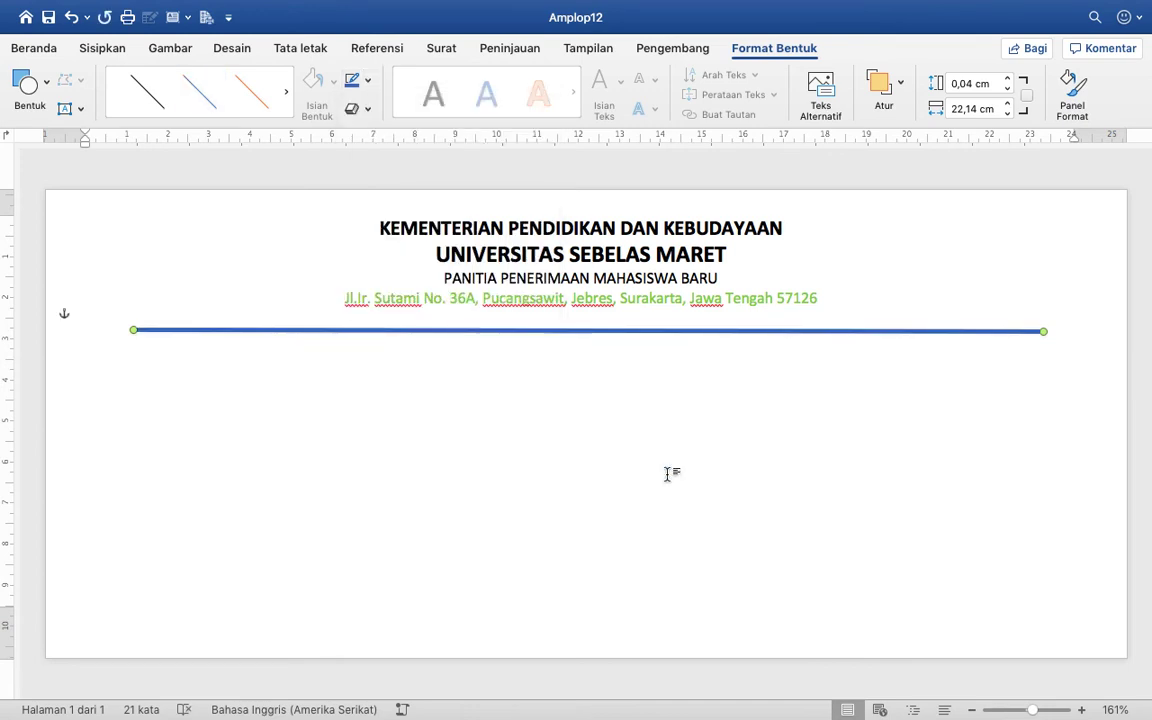
pyautogui.click(368, 110)
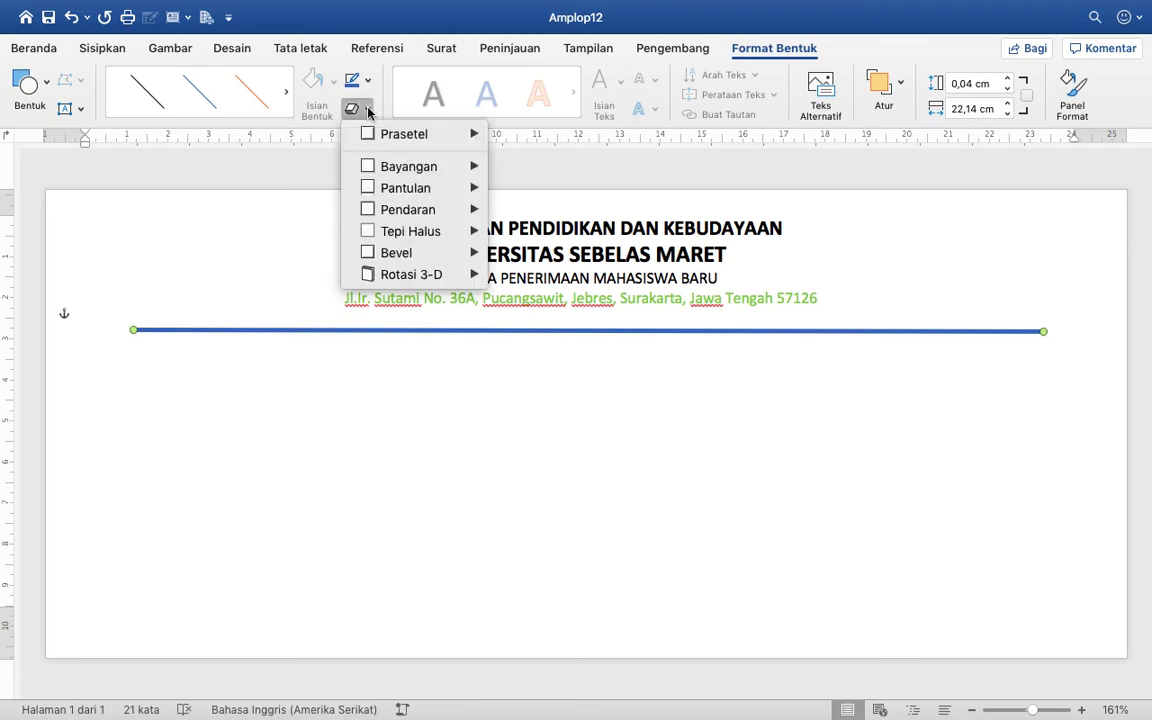
pyautogui.click(367, 82)
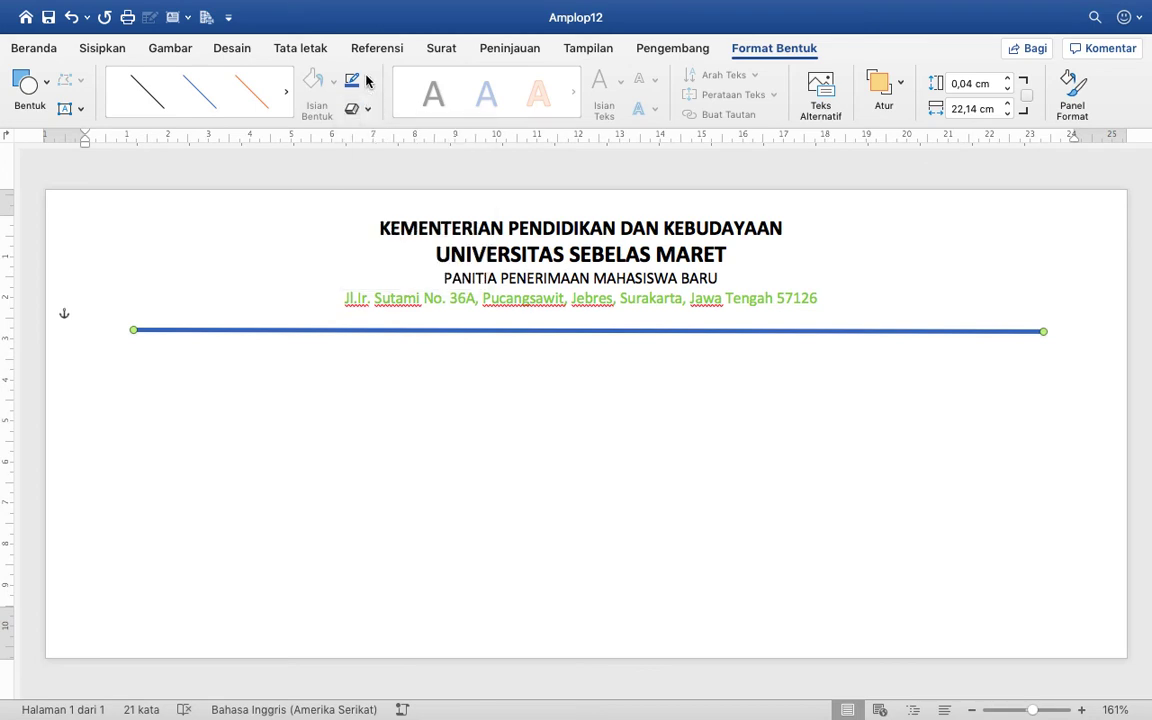
pyautogui.click(367, 82)
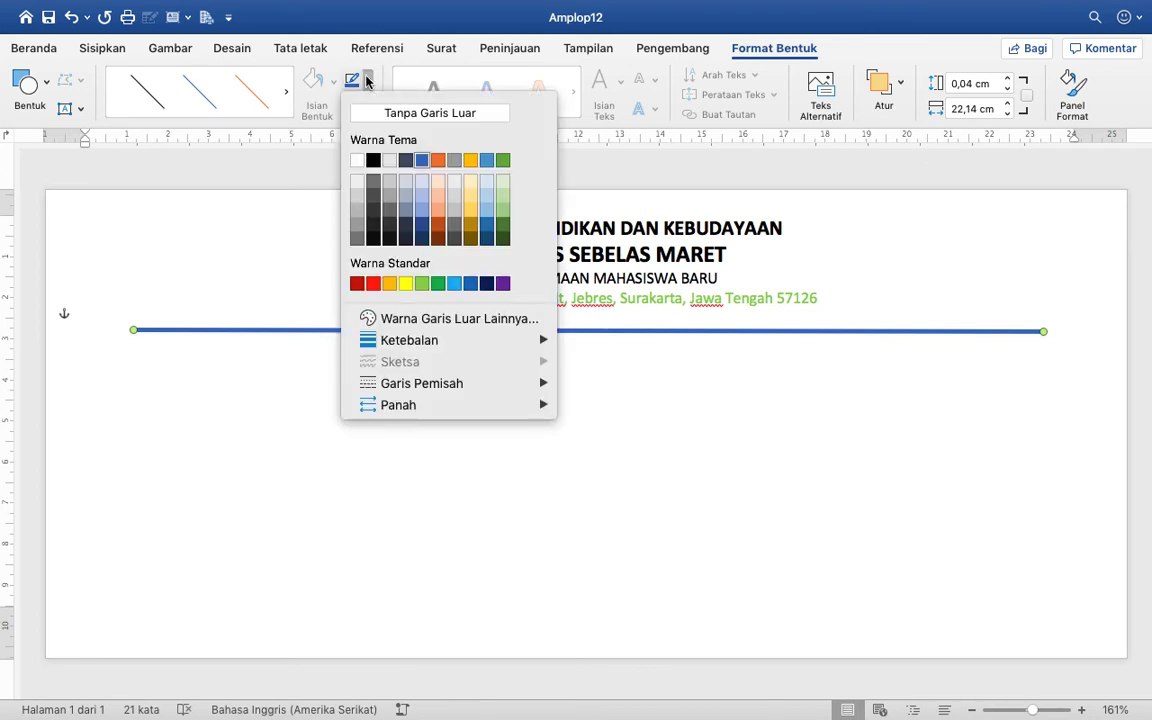
pyautogui.moveTo(409, 340)
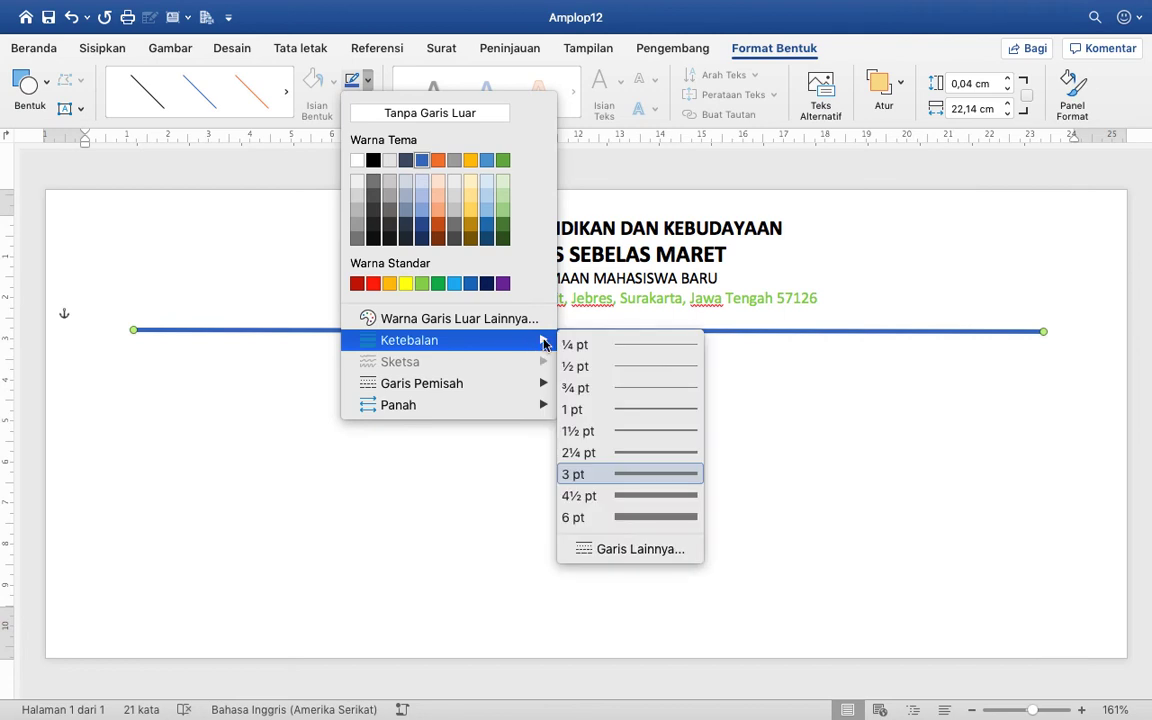
pyautogui.click(662, 430)
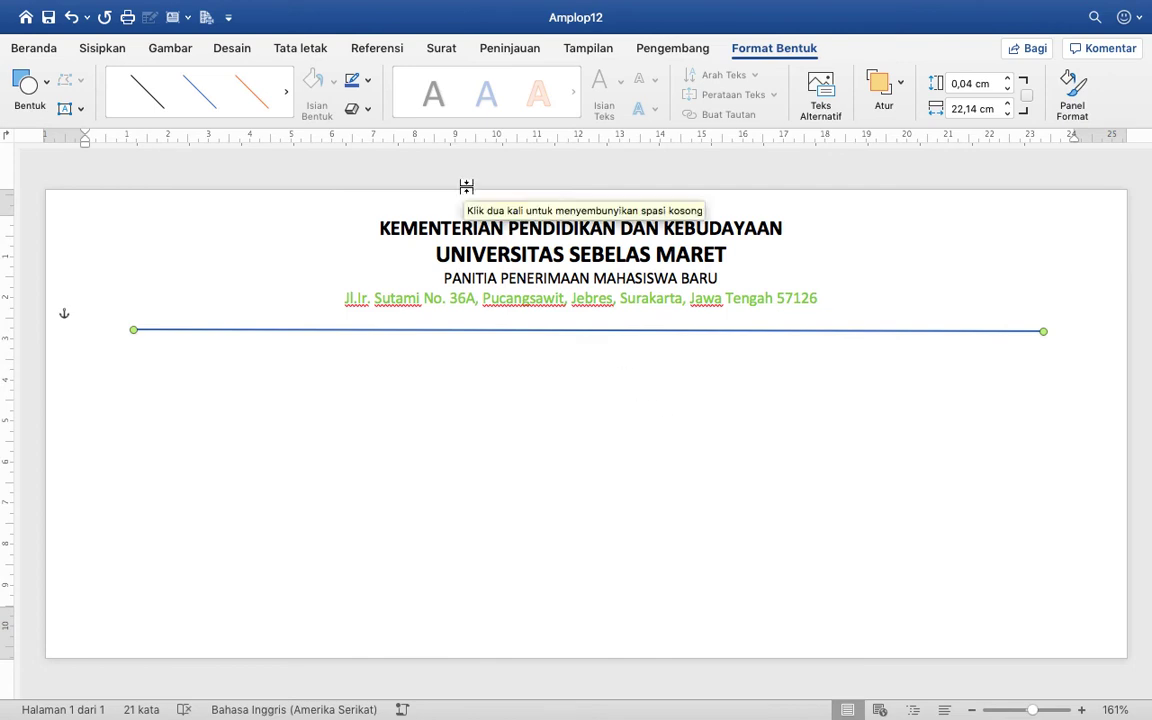
pyautogui.click(337, 170)
# Insert uns logo.png and position it top-left with square text wrapping.
pyautogui.click(112, 50)
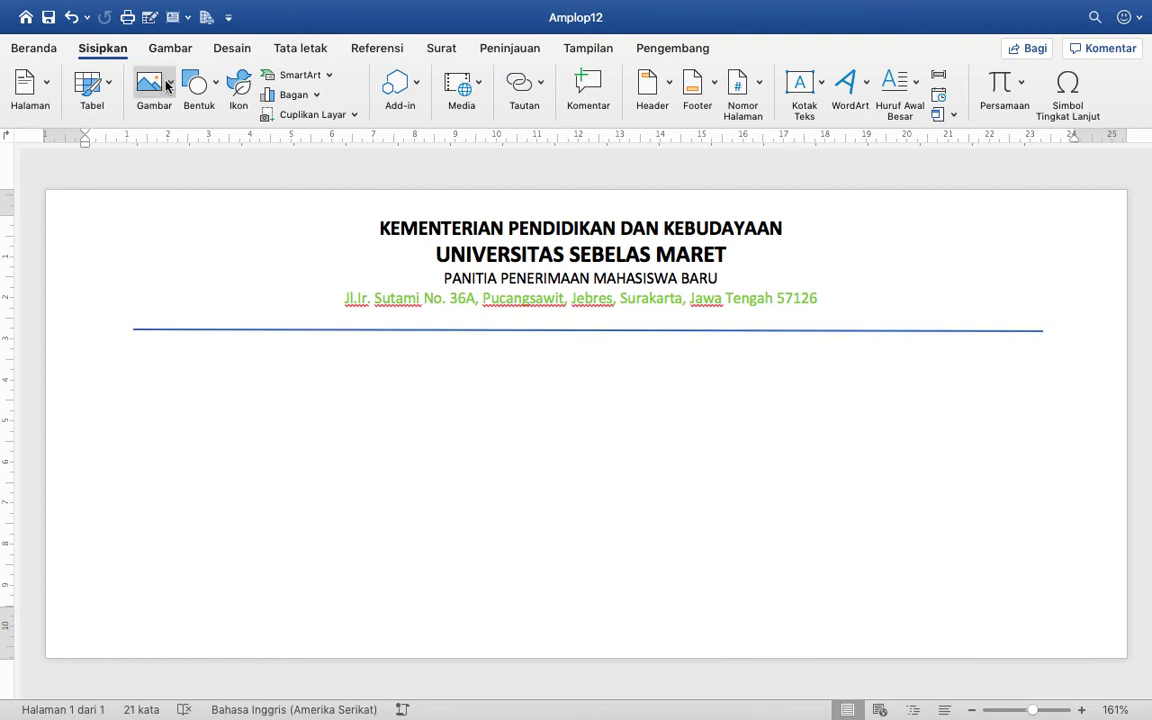
pyautogui.click(167, 87)
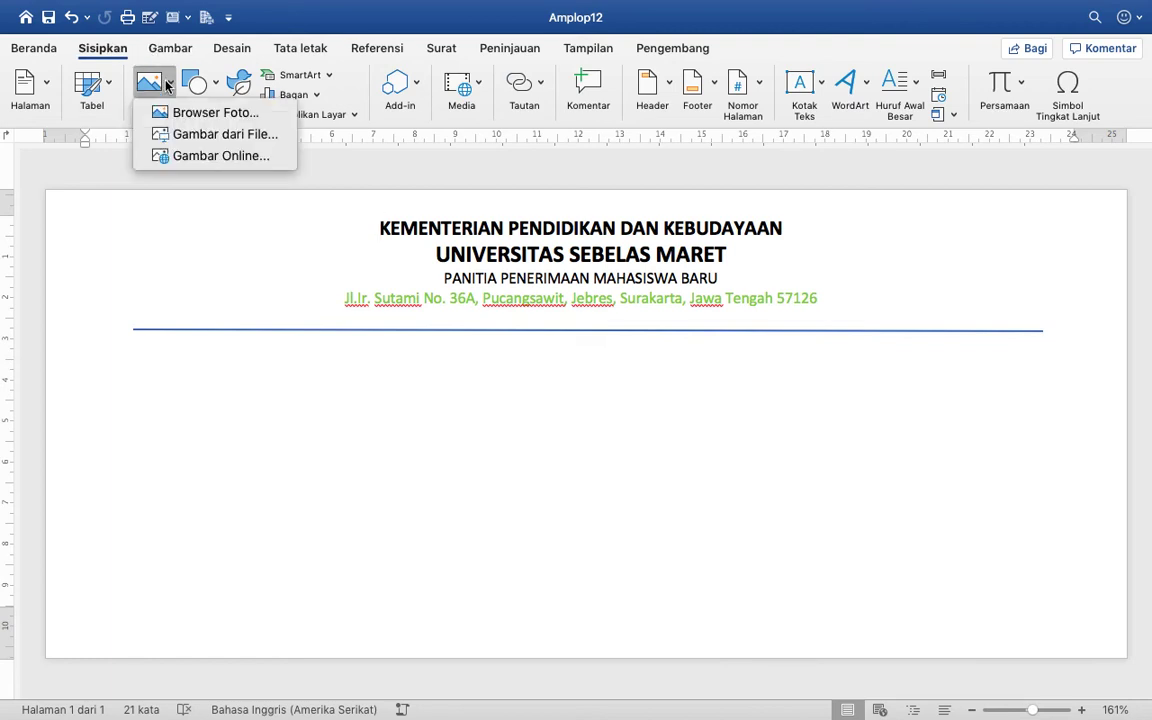
pyautogui.click(222, 135)
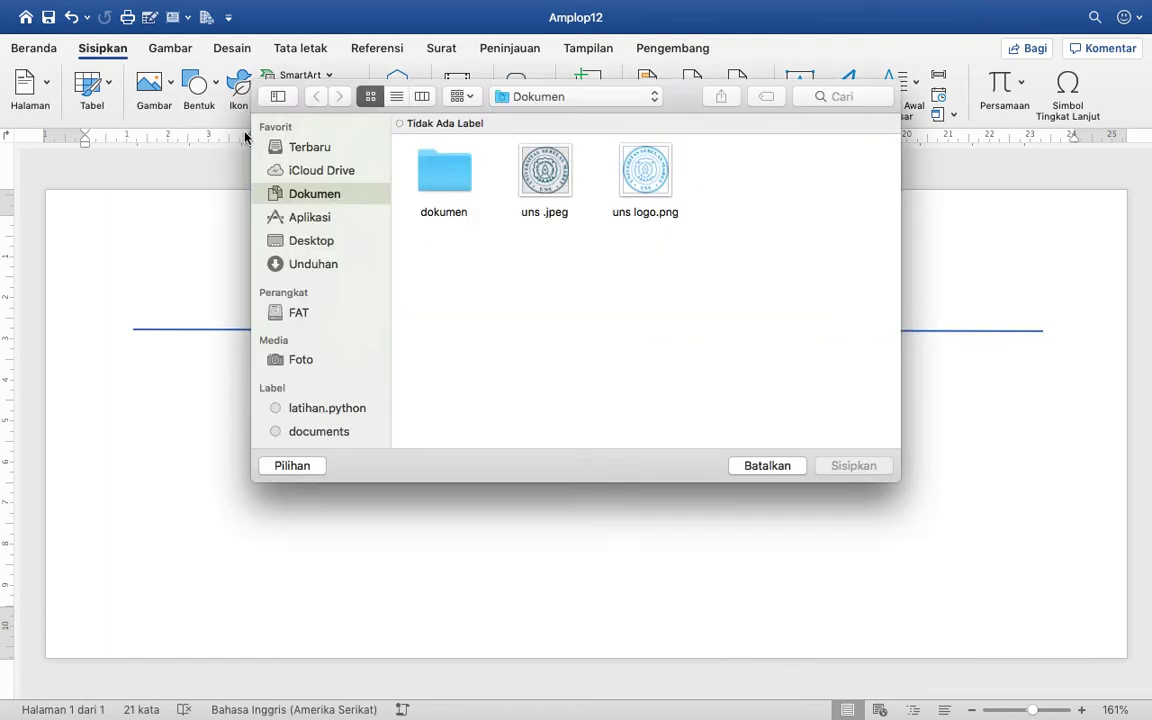
pyautogui.click(650, 176)
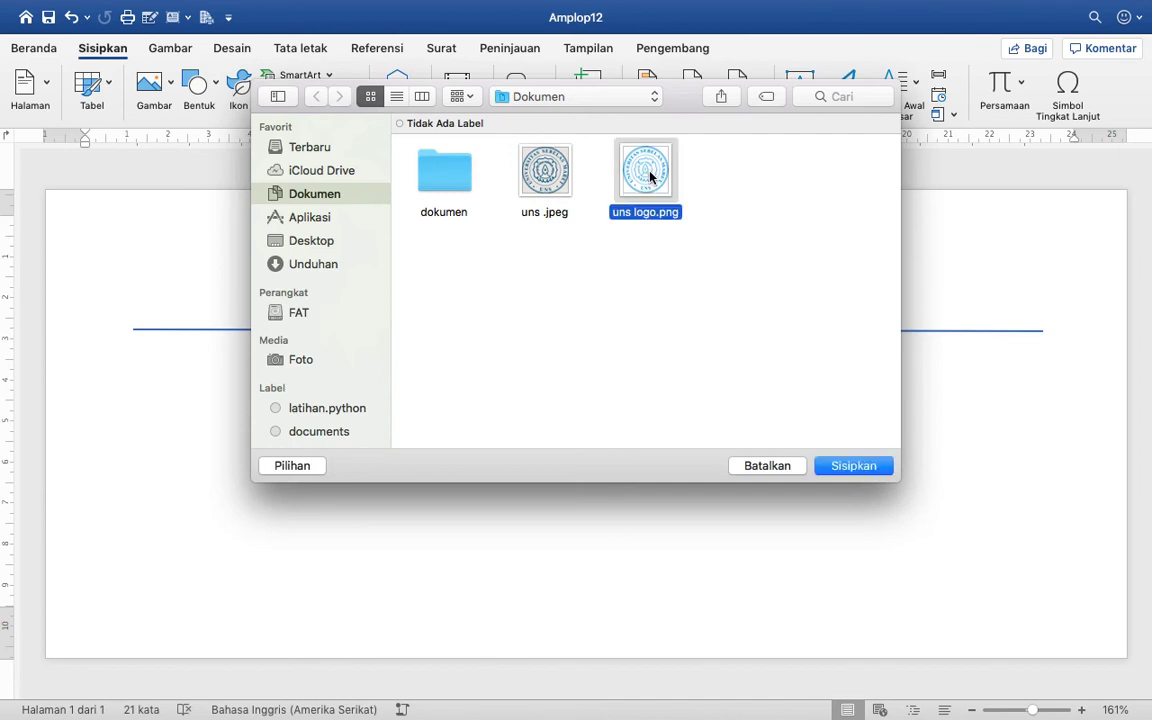
pyautogui.doubleClick(650, 176)
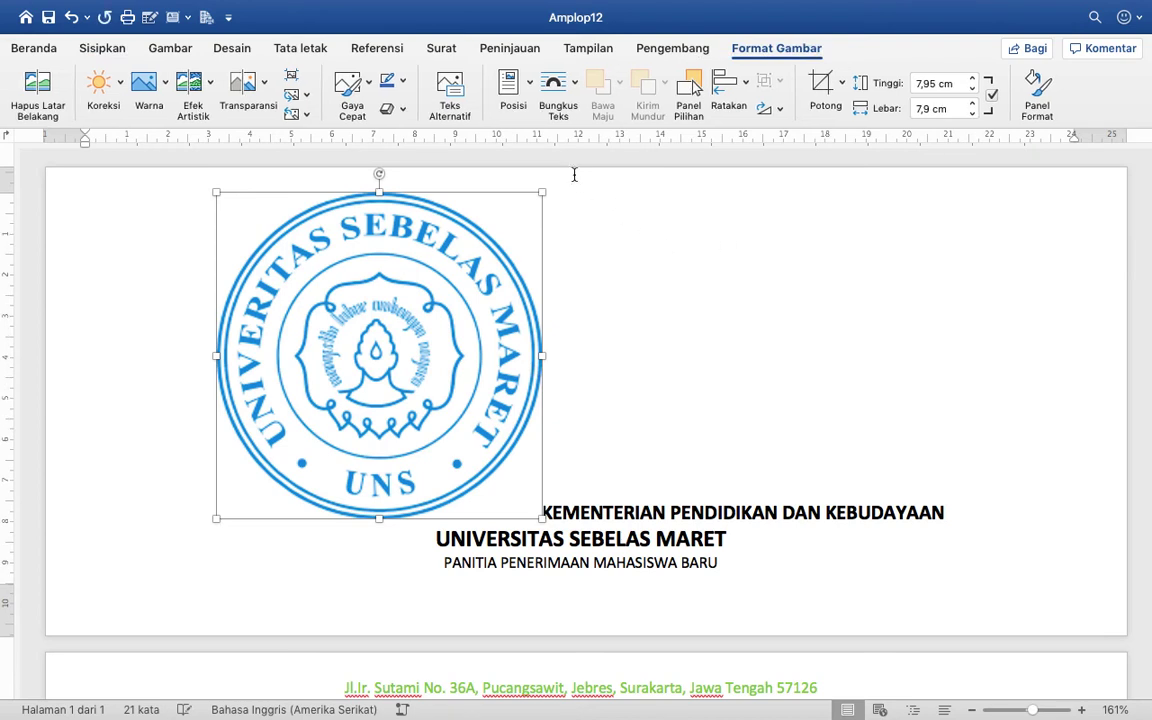
pyautogui.click(529, 85)
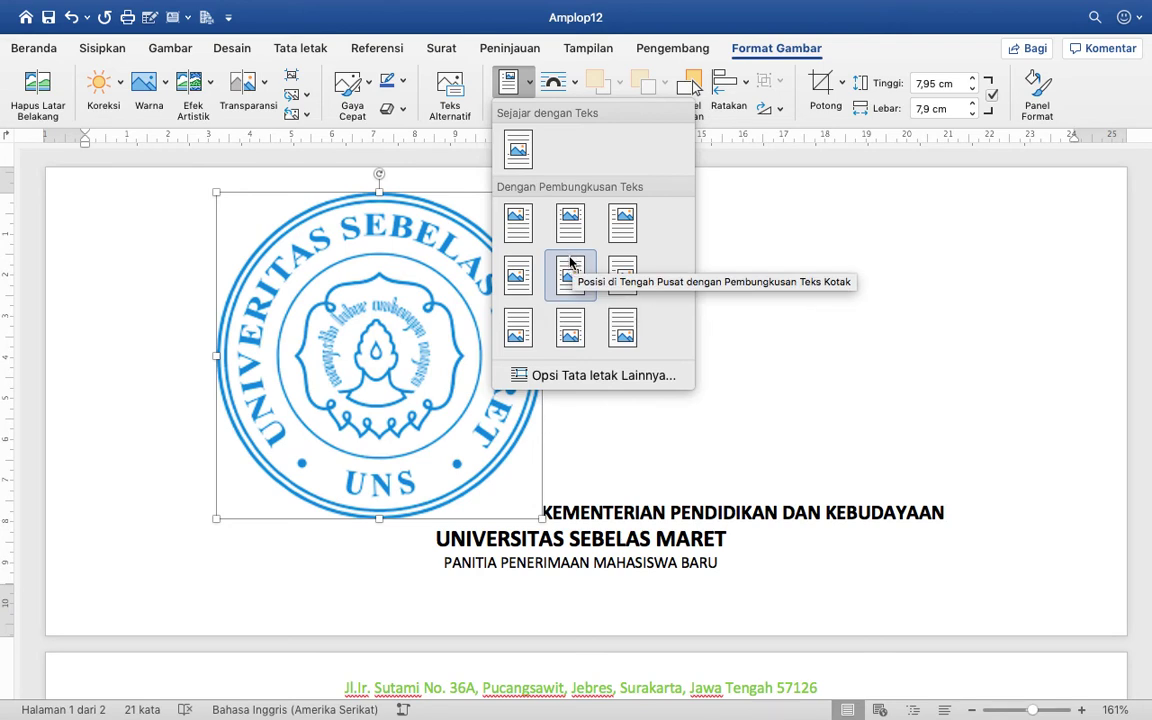
pyautogui.click(518, 222)
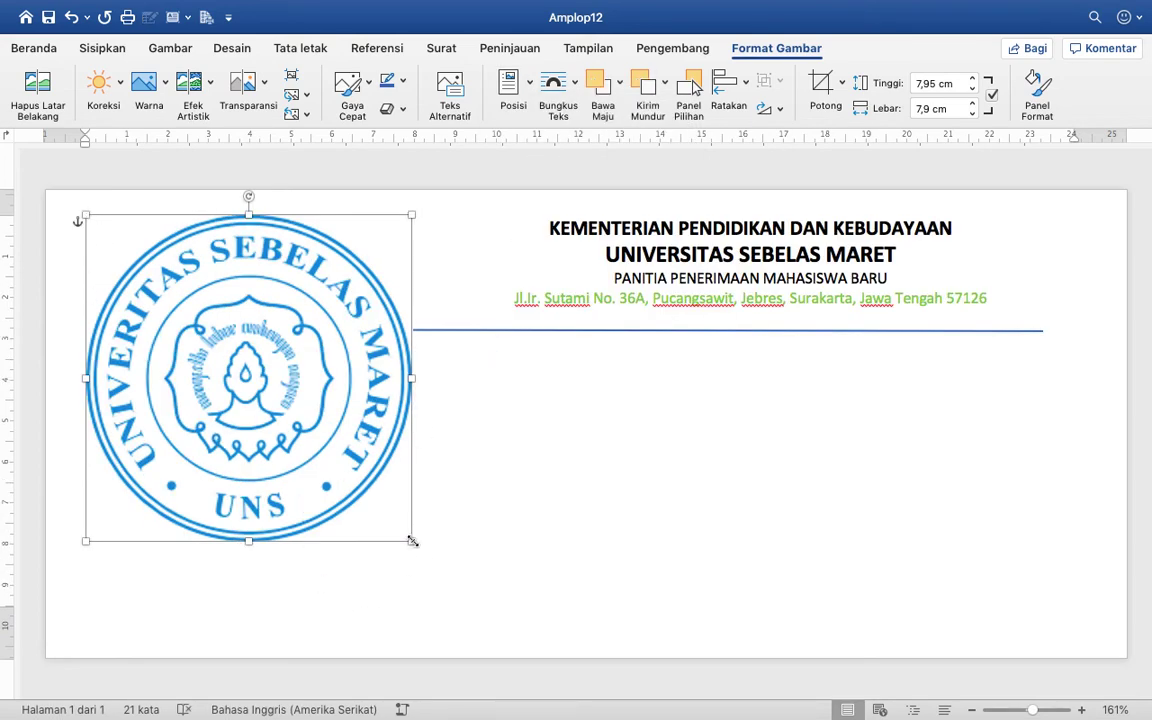
# Shrink the logo to about 3.2 cm and move it beside the heading at top-left.
pyautogui.moveTo(410, 540)
pyautogui.mouseDown()
pyautogui.moveTo(388, 233)
pyautogui.moveTo(403, 328)
pyautogui.mouseUp()
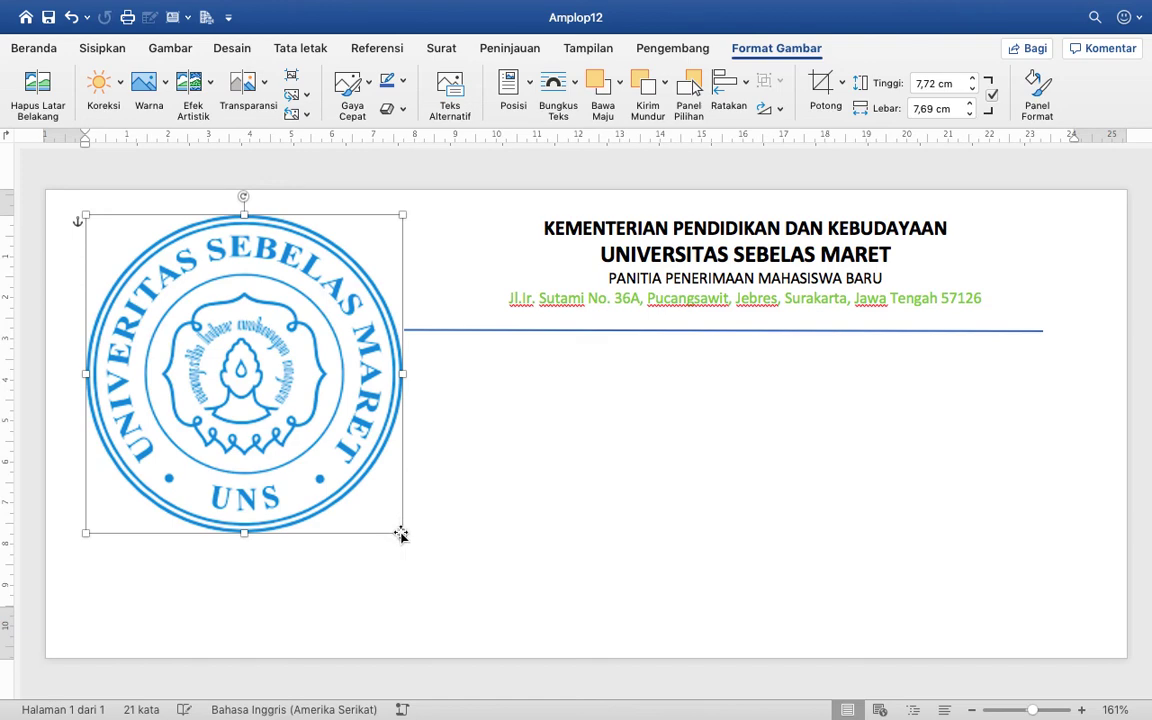
pyautogui.moveTo(400, 535); pyautogui.dragTo(381, 394)
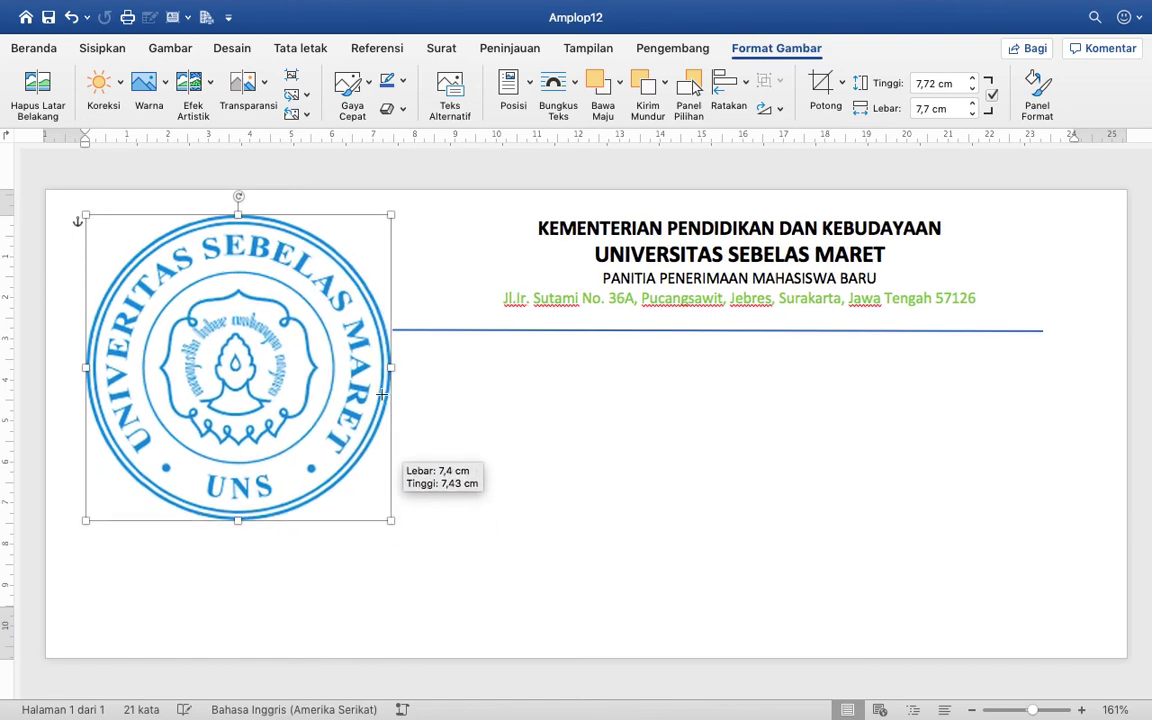
pyautogui.moveTo(381, 394); pyautogui.dragTo(395, 260)
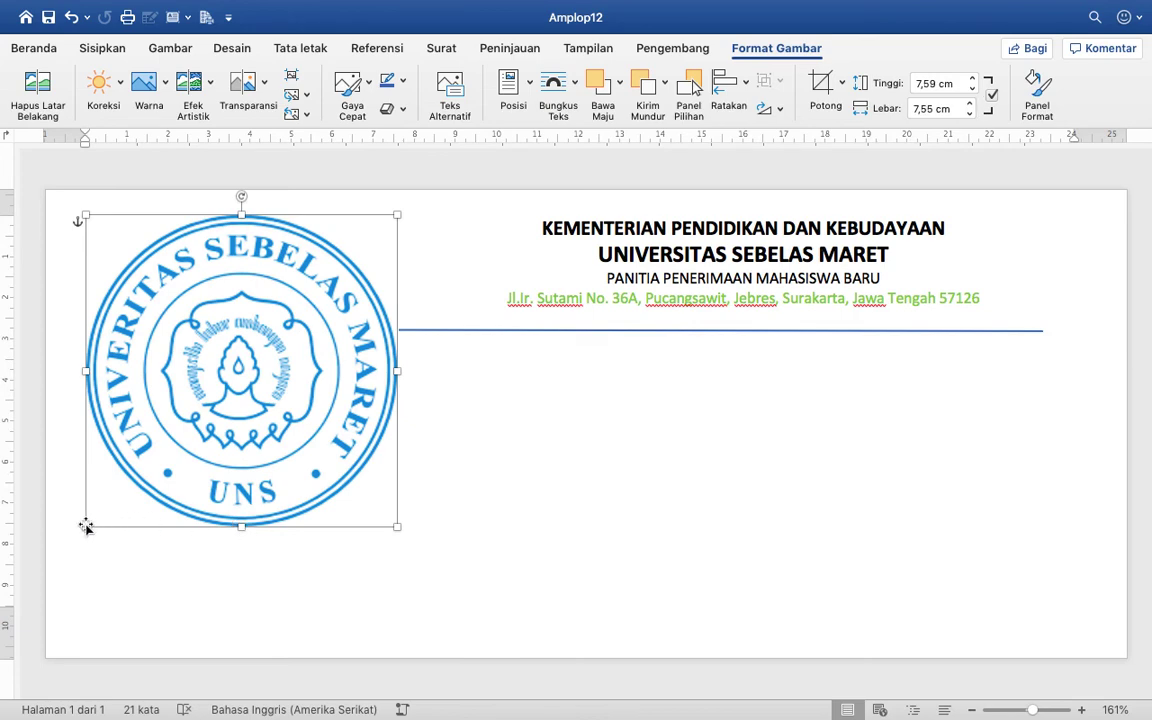
pyautogui.moveTo(83, 525)
pyautogui.mouseDown()
pyautogui.moveTo(143, 328)
pyautogui.moveTo(93, 321)
pyautogui.moveTo(93, 305)
pyautogui.moveTo(110, 508)
pyautogui.mouseUp()
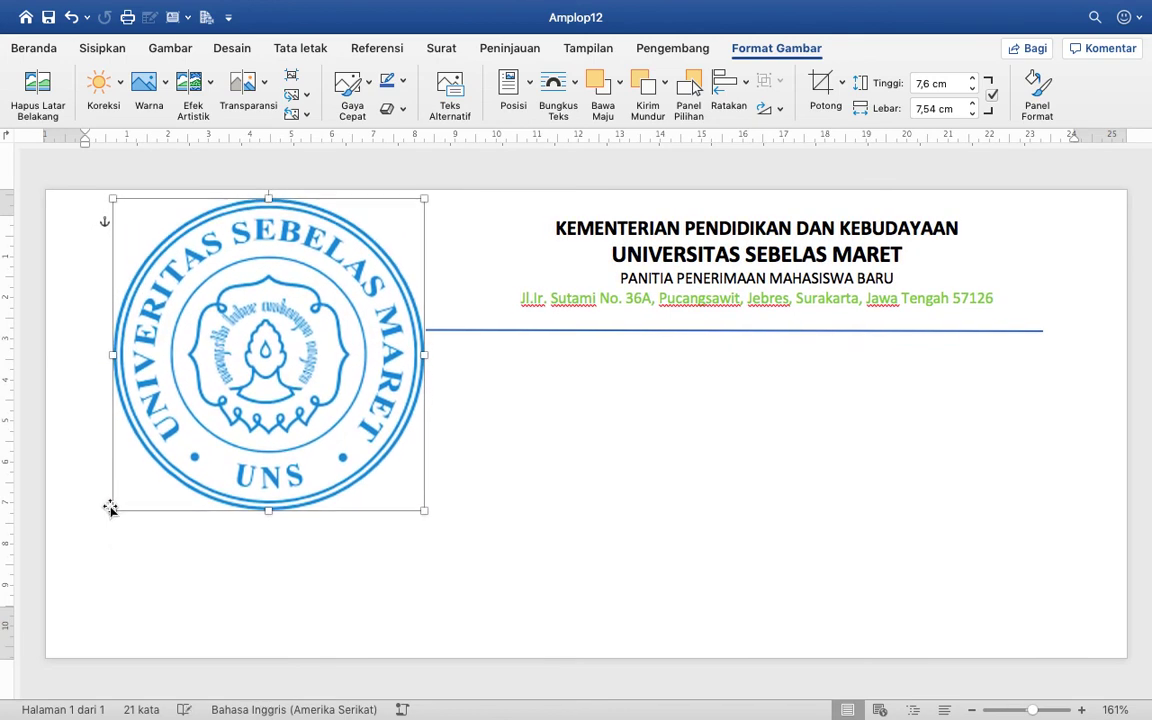
pyautogui.moveTo(427, 511)
pyautogui.mouseDown()
pyautogui.moveTo(386, 417)
pyautogui.moveTo(324, 150)
pyautogui.moveTo(324, 238)
pyautogui.moveTo(325, 213)
pyautogui.mouseUp()
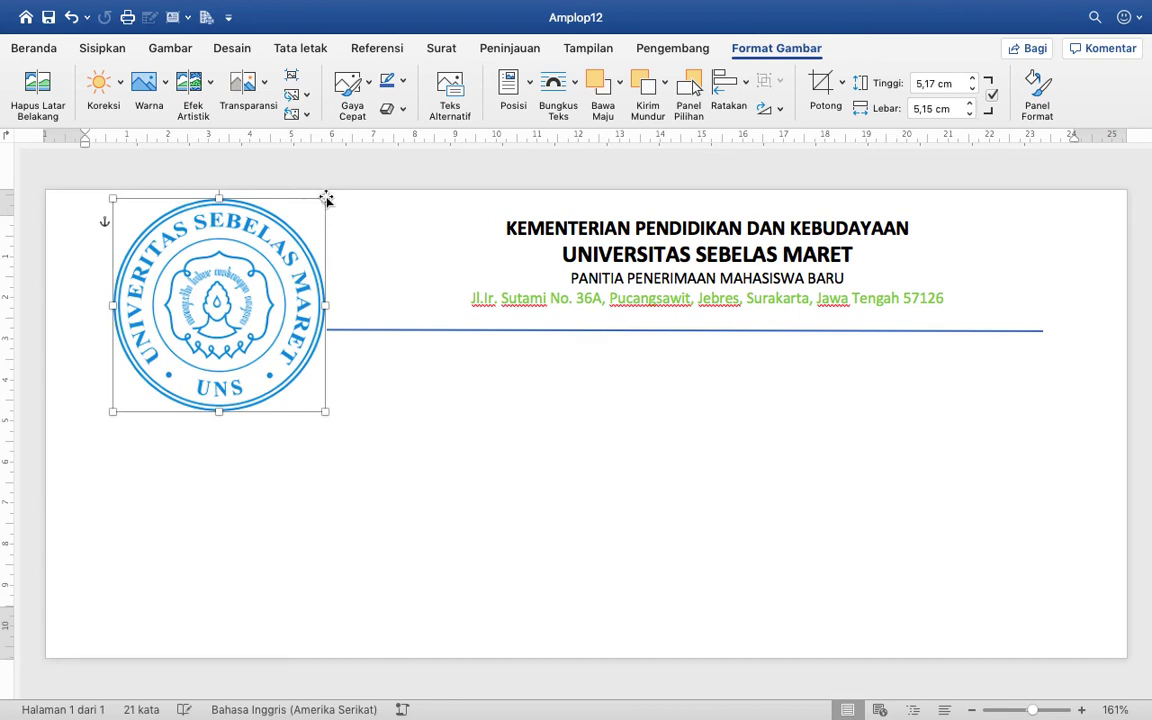
pyautogui.moveTo(325, 199); pyautogui.dragTo(302, 221)
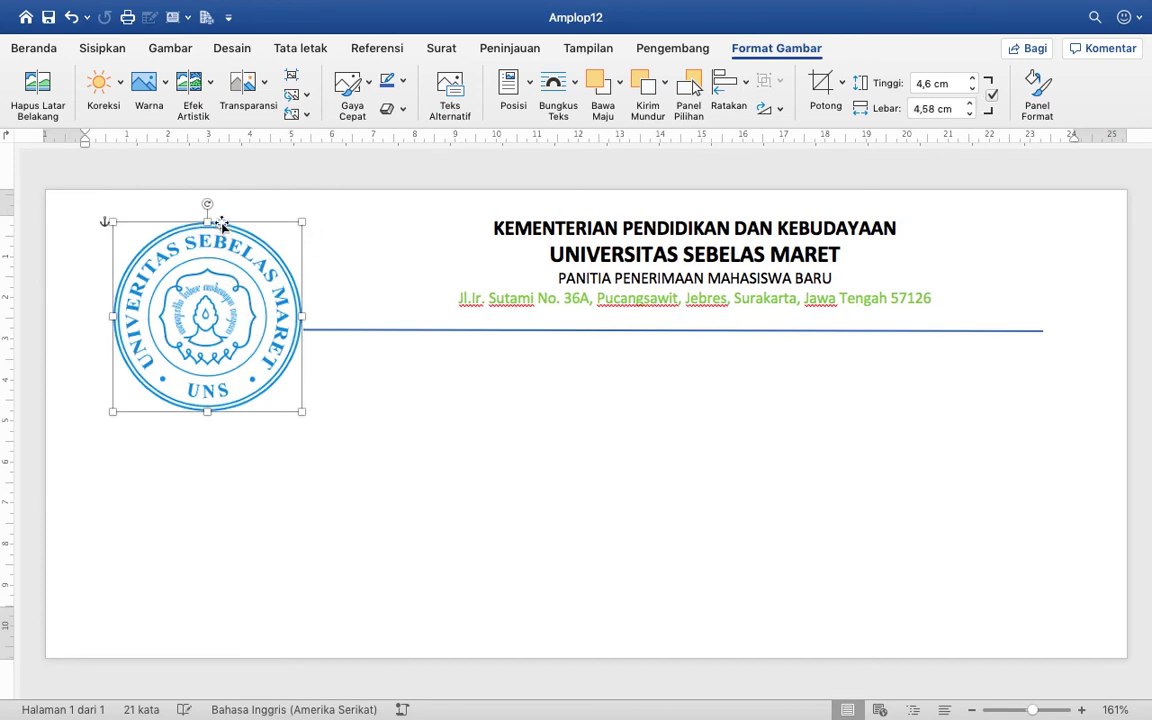
pyautogui.moveTo(222, 226); pyautogui.dragTo(241, 192)
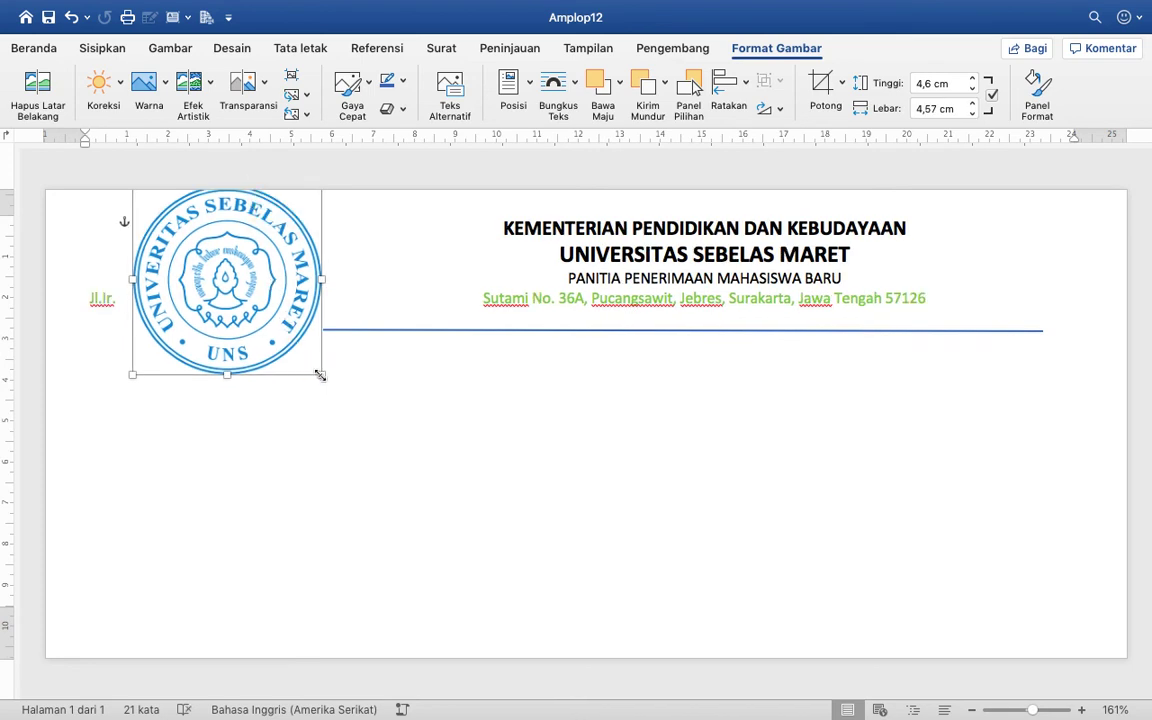
pyautogui.moveTo(320, 375); pyautogui.dragTo(291, 215)
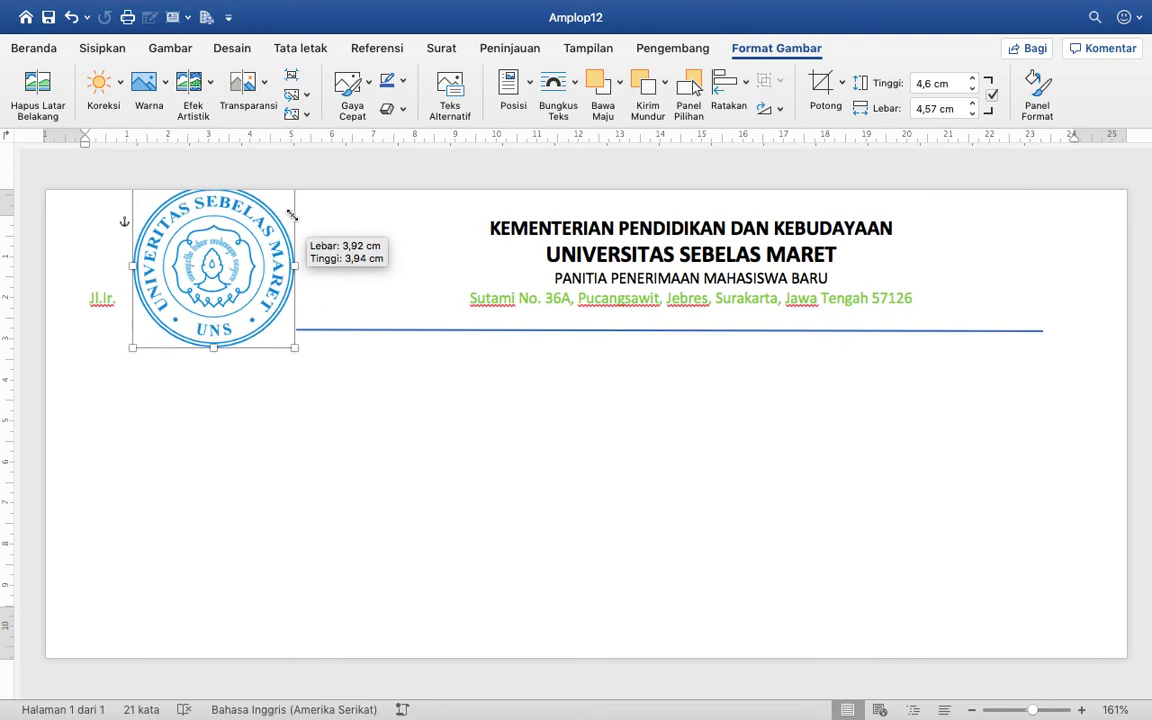
pyautogui.moveTo(291, 215)
pyautogui.mouseDown()
pyautogui.moveTo(267, 228)
pyautogui.moveTo(260, 180)
pyautogui.moveTo(255, 213)
pyautogui.moveTo(183, 224)
pyautogui.moveTo(185, 267)
pyautogui.moveTo(247, 324)
pyautogui.moveTo(237, 319)
pyautogui.mouseUp()
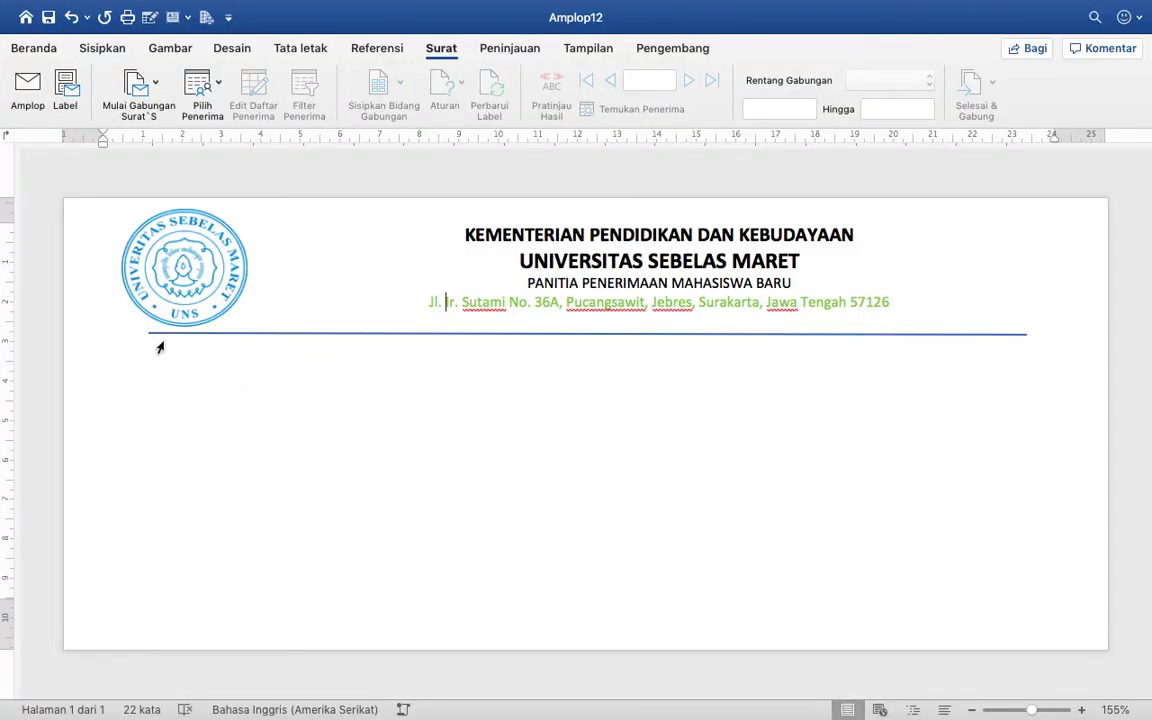
# Check the blue rule under the letterhead and place the insertion point on the line below it.
pyautogui.click(1040, 332)
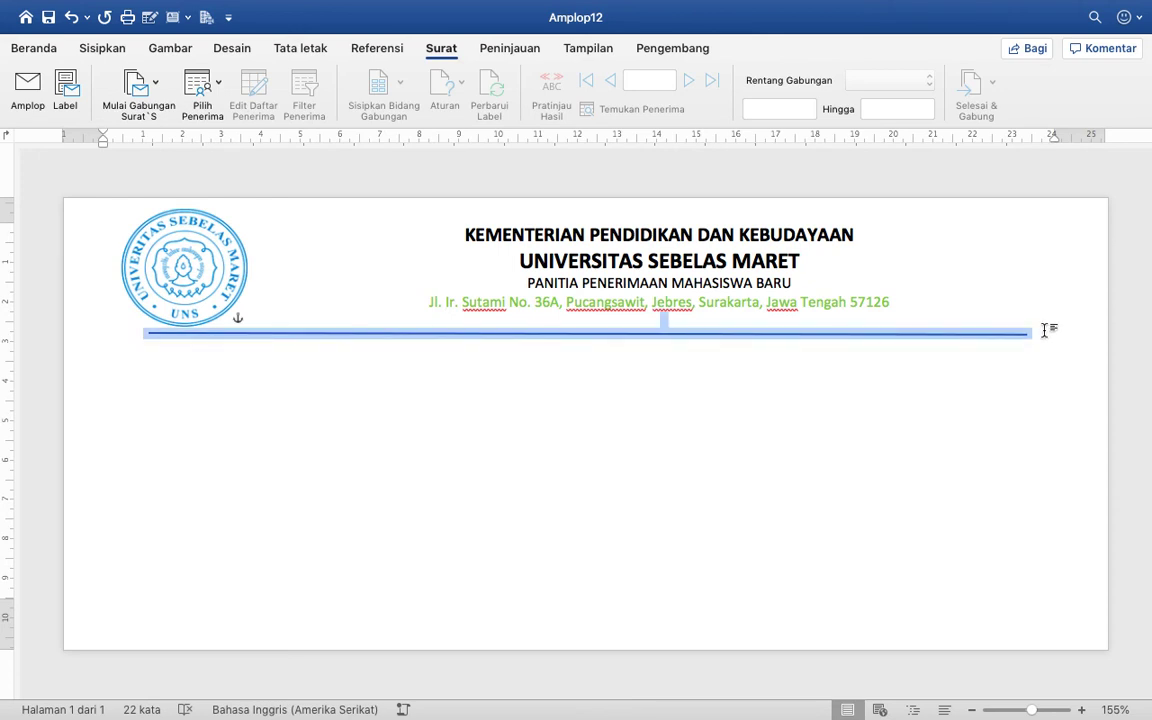
pyautogui.click(1043, 330)
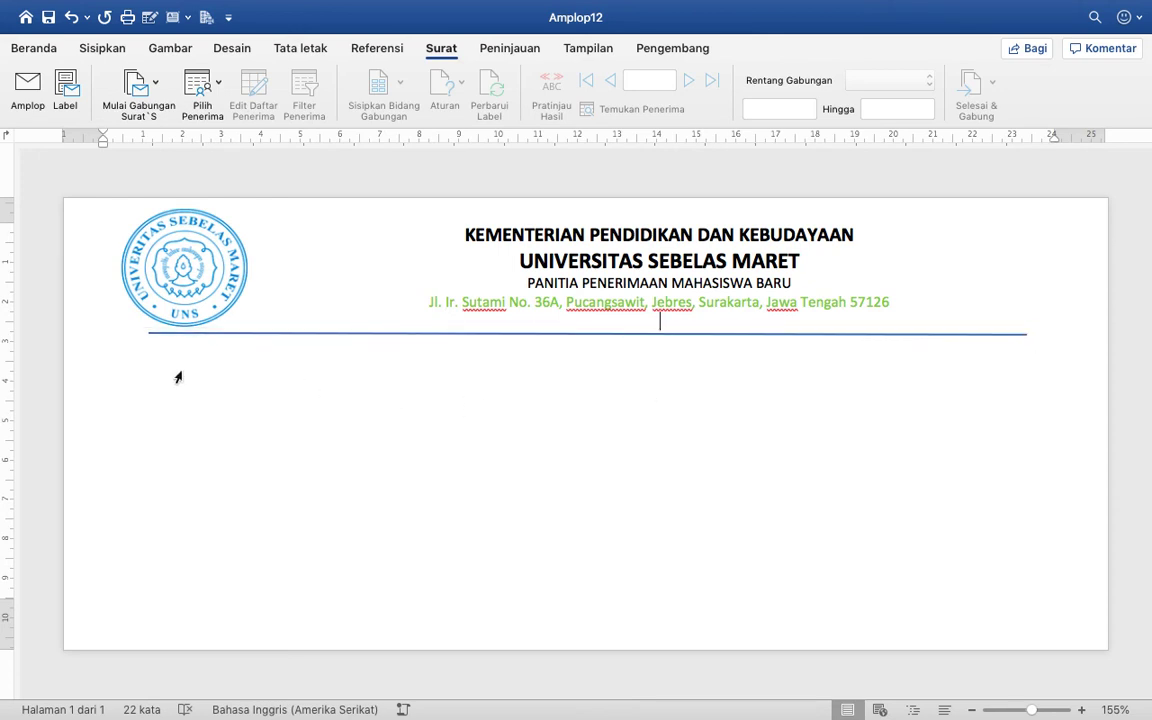
pyautogui.click(148, 333)
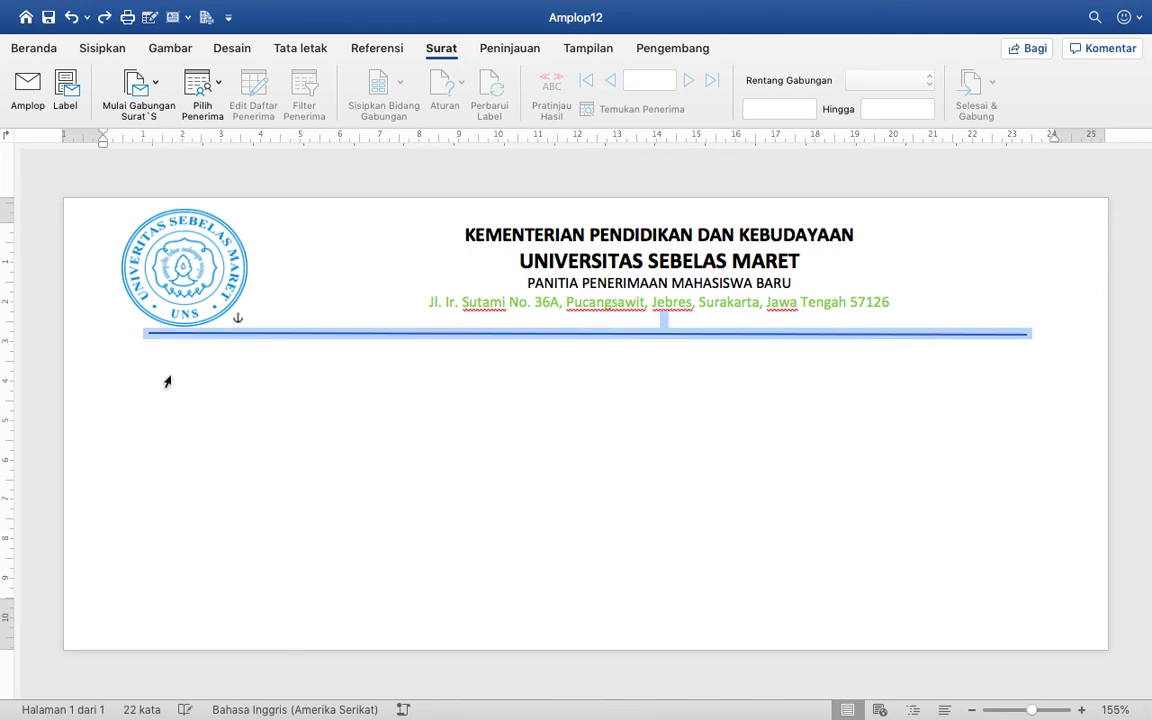
pyautogui.click(167, 381)
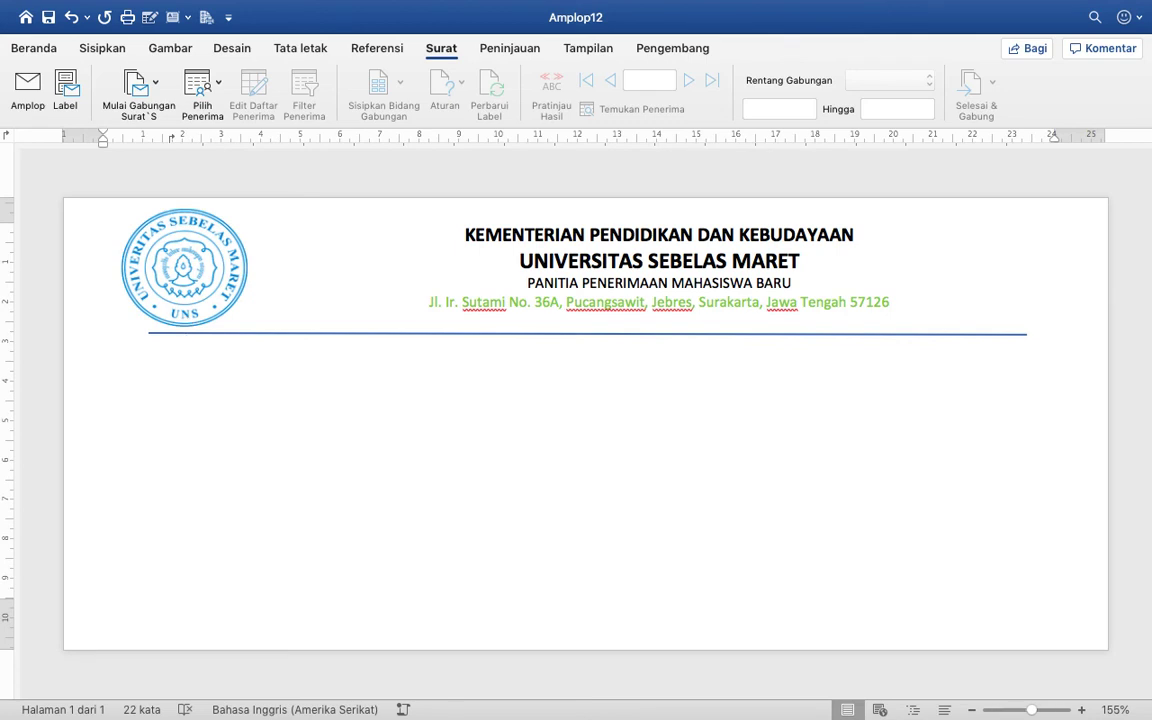
# Type 'Nomor :.......................' below the rule, with a space after the colon.
pyautogui.write('Nom')
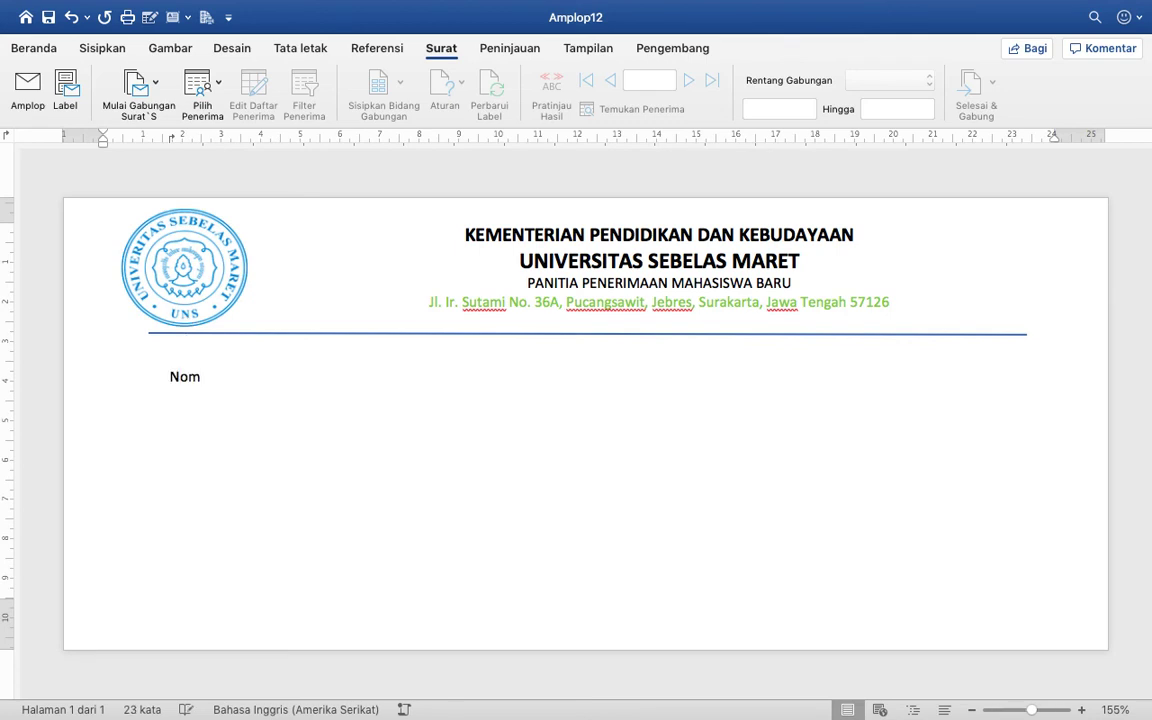
pyautogui.write('o')
pyautogui.write('r')
pyautogui.write(' :')
pyautogui.write('..')
pyautogui.write('.............')
pyautogui.write('........')
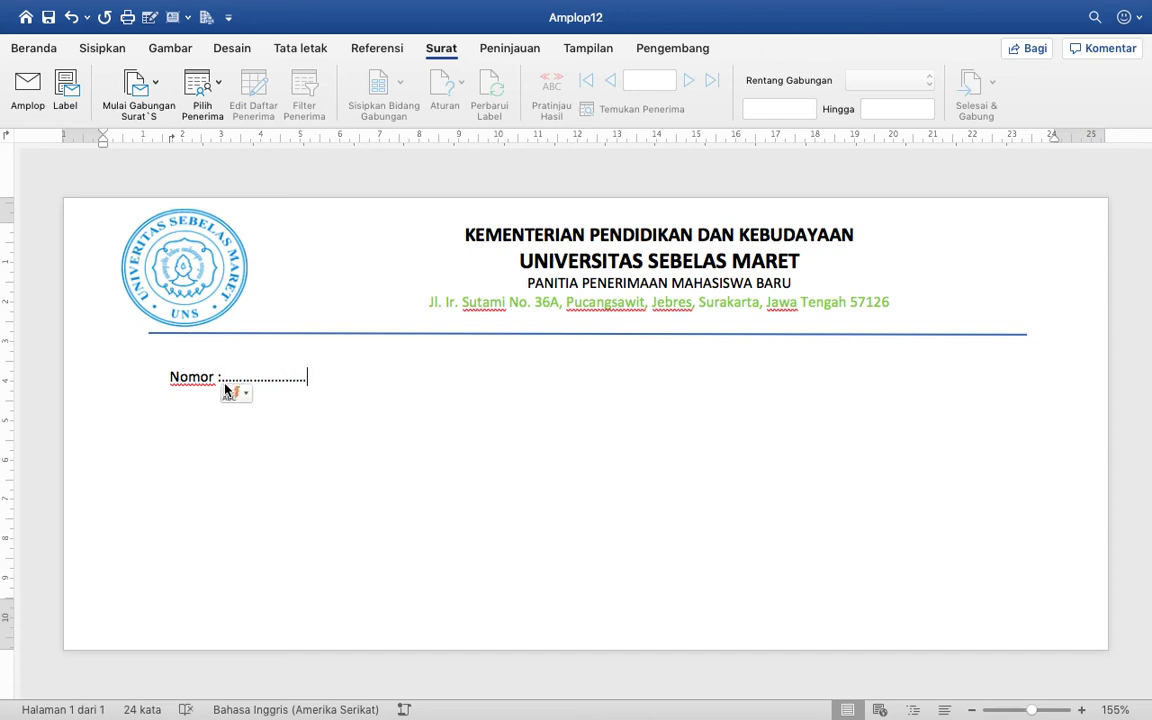
pyautogui.click(221, 377)
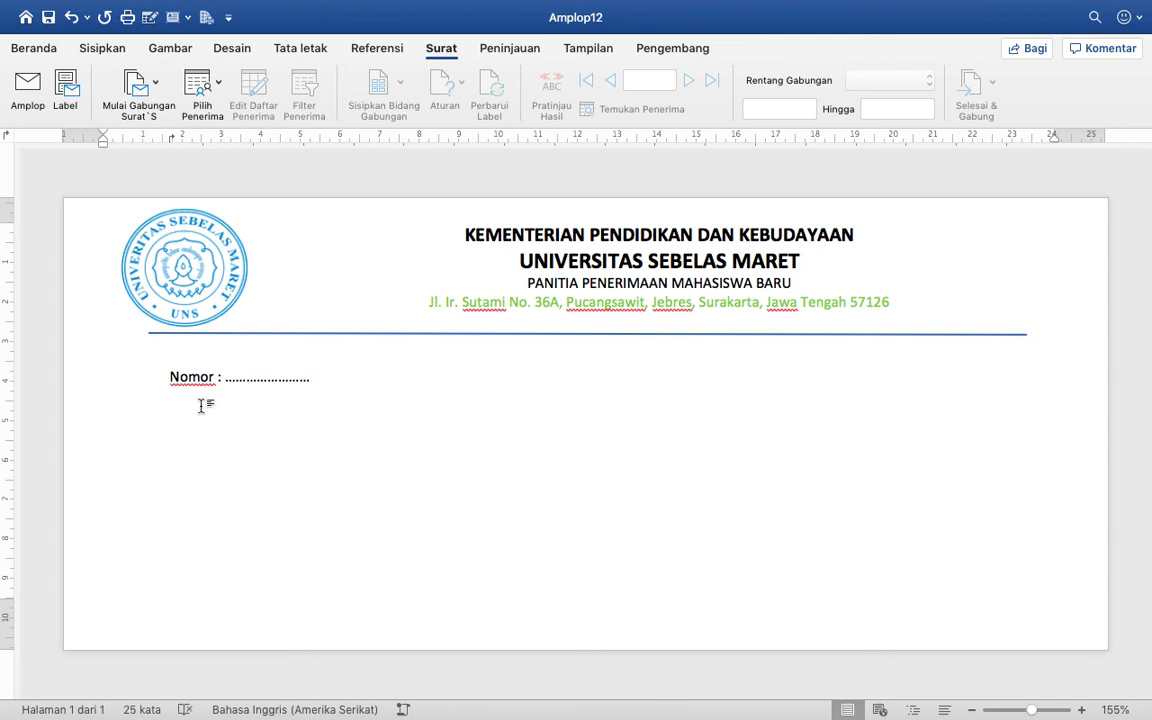
pyautogui.press('End')
# Draw a bordered text box on the right below the Nomor line and widen it leftward.
pyautogui.click(103, 52)
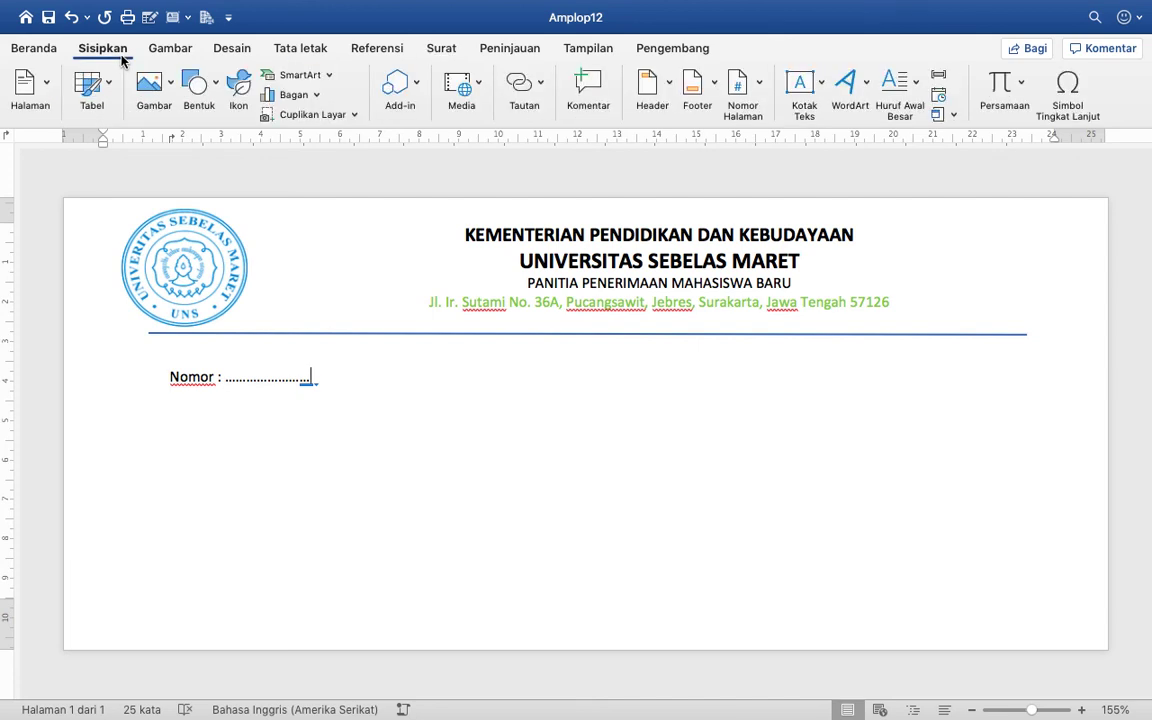
pyautogui.click(214, 86)
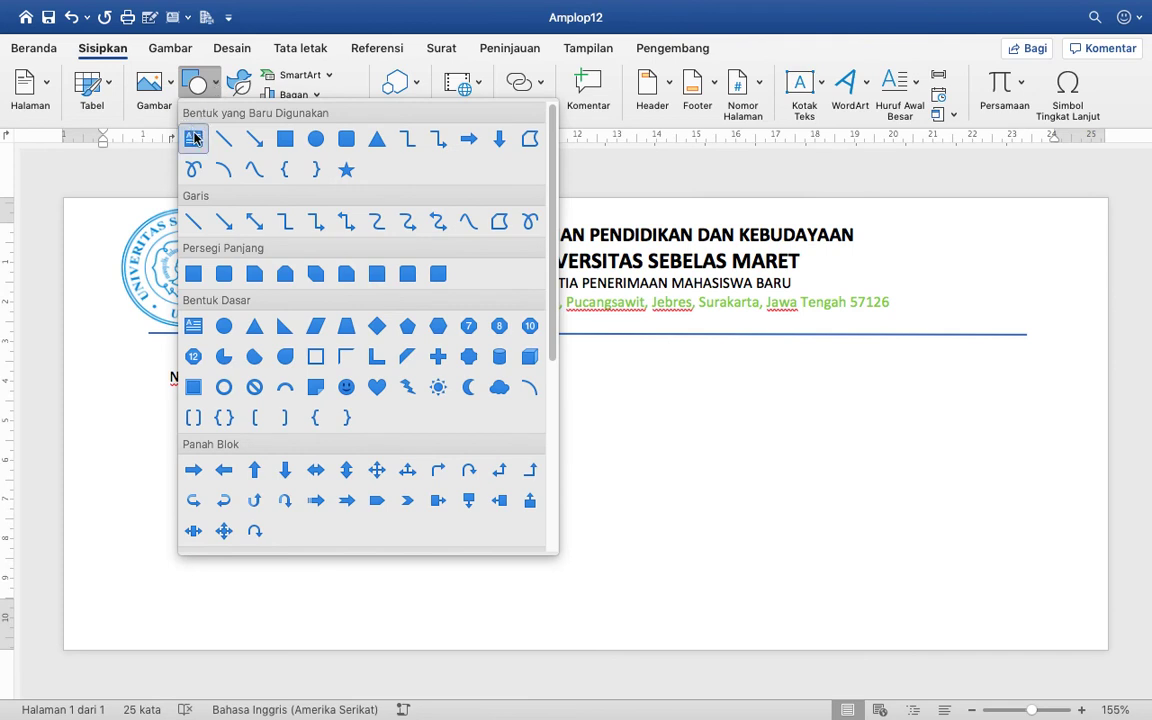
pyautogui.click(197, 141)
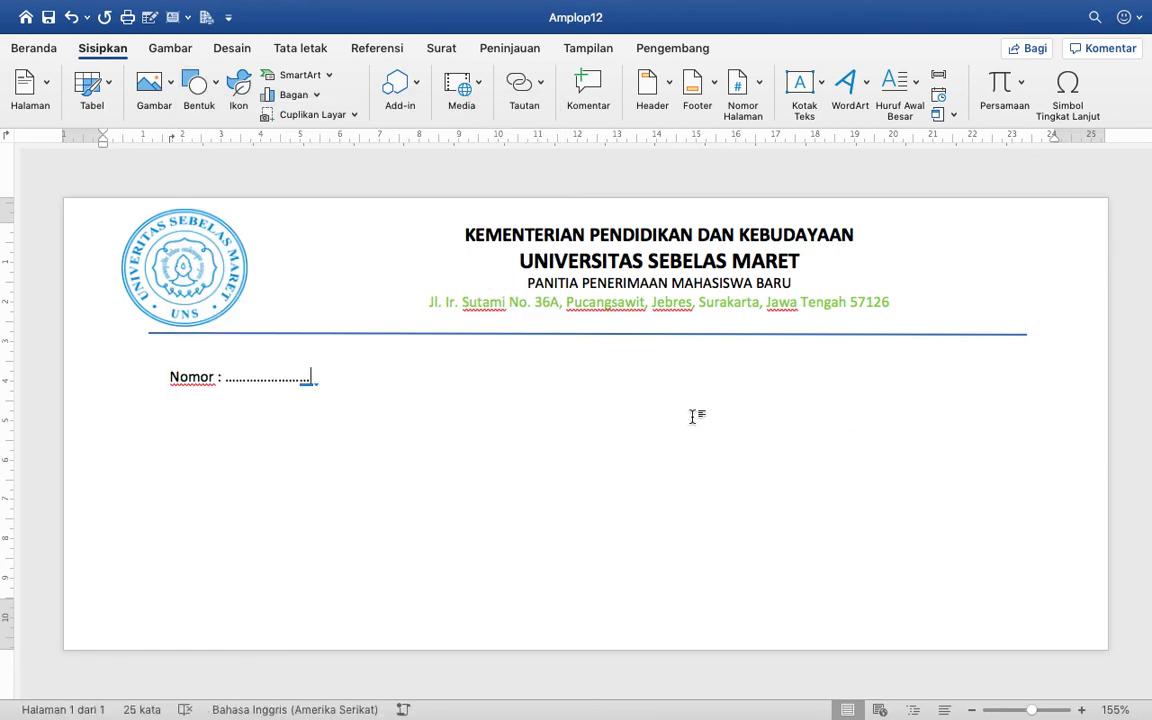
pyautogui.moveTo(692, 416)
pyautogui.mouseDown()
pyautogui.moveTo(791, 531)
pyautogui.moveTo(1014, 567)
pyautogui.mouseUp()
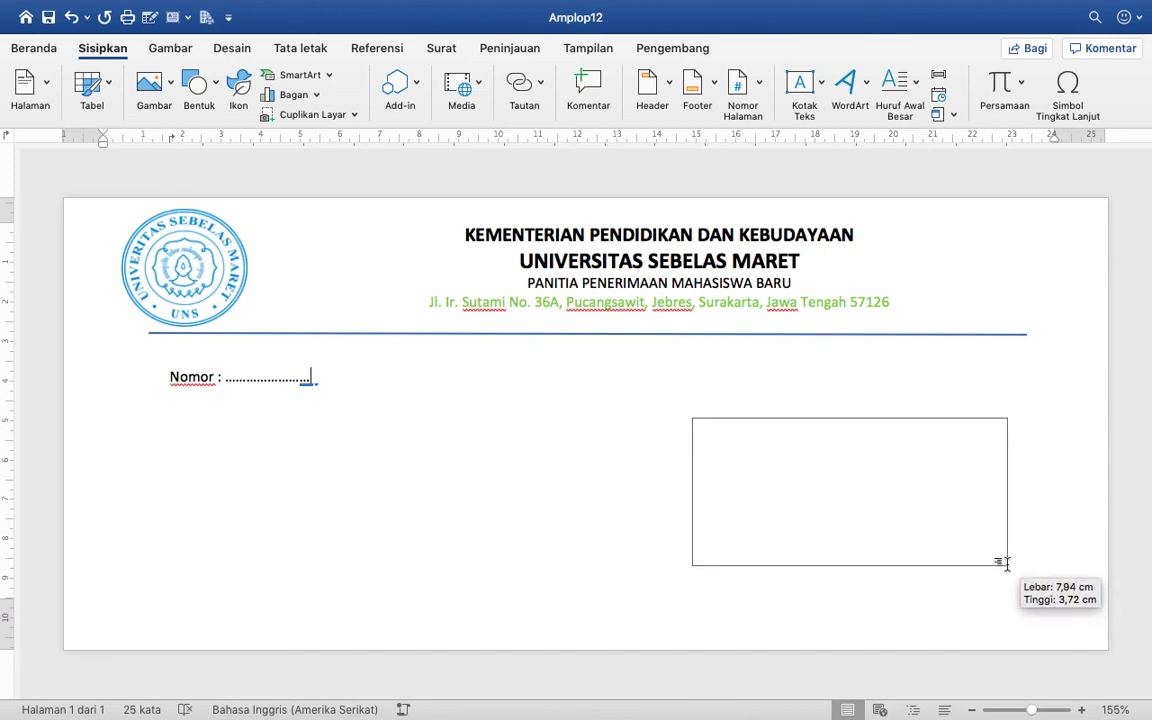
pyautogui.moveTo(1014, 567)
pyautogui.mouseDown()
pyautogui.moveTo(926, 543)
pyautogui.moveTo(990, 563)
pyautogui.mouseUp()
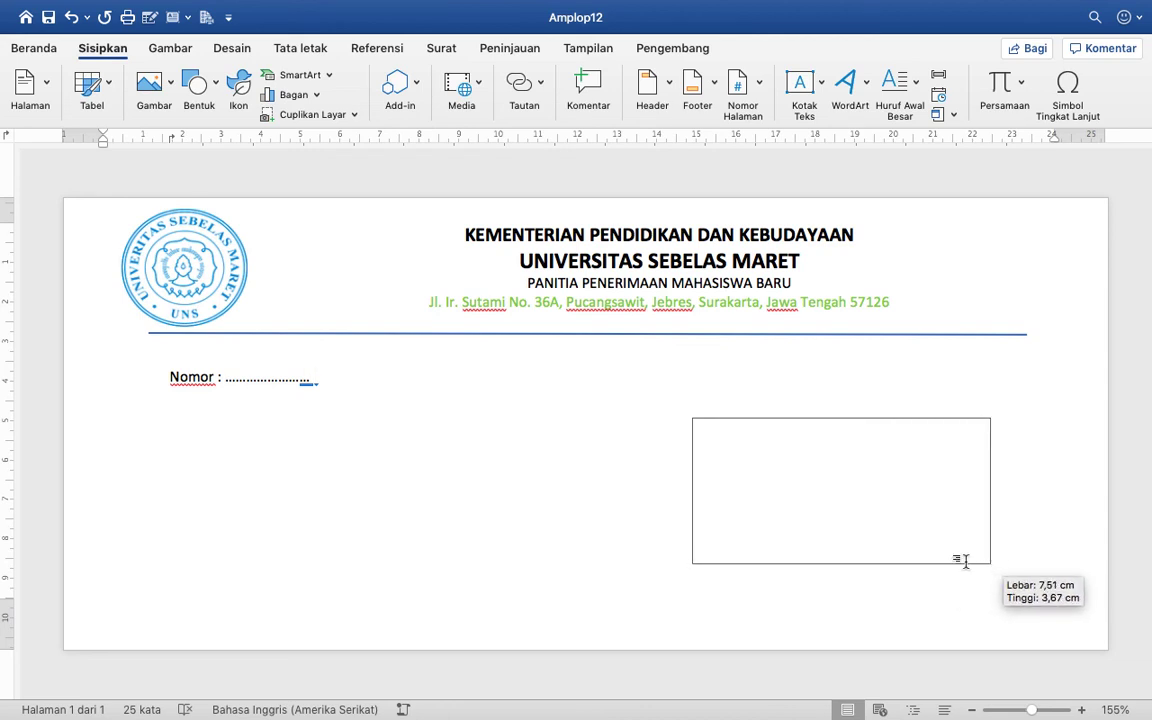
pyautogui.click(690, 421)
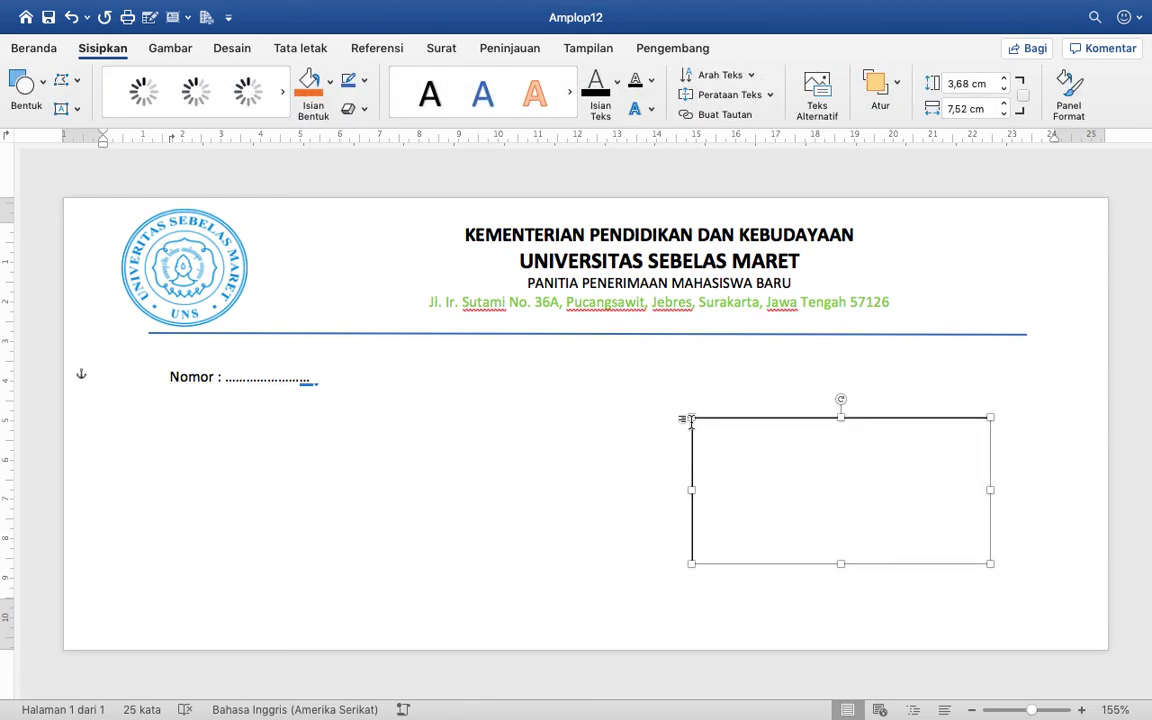
pyautogui.moveTo(690, 419)
pyautogui.mouseDown()
pyautogui.moveTo(615, 405)
pyautogui.moveTo(593, 424)
pyautogui.moveTo(585, 417)
pyautogui.mouseUp()
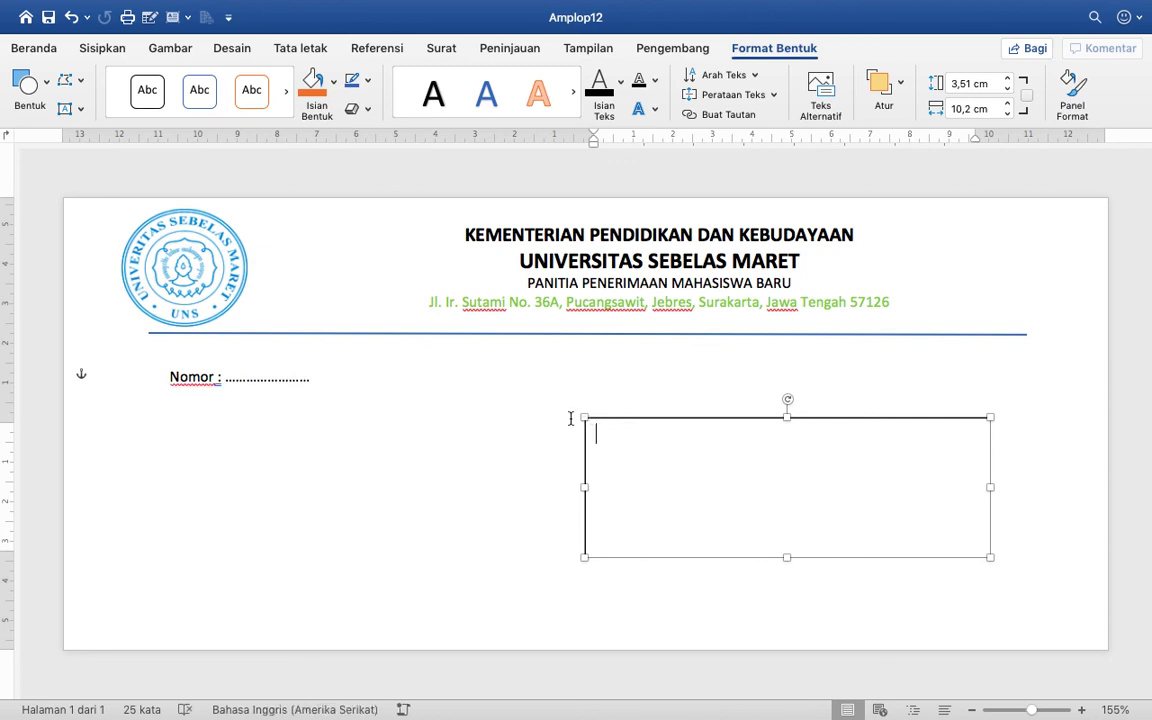
pyautogui.click(571, 417)
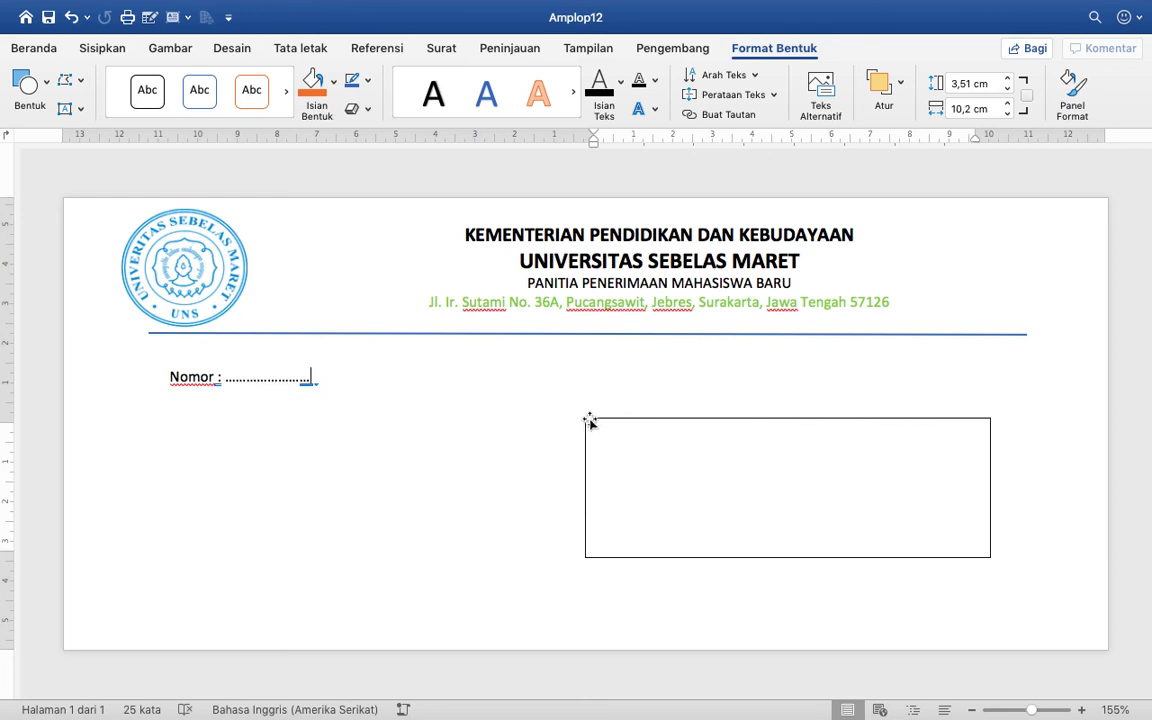
pyautogui.moveTo(589, 407); pyautogui.dragTo(650, 425)
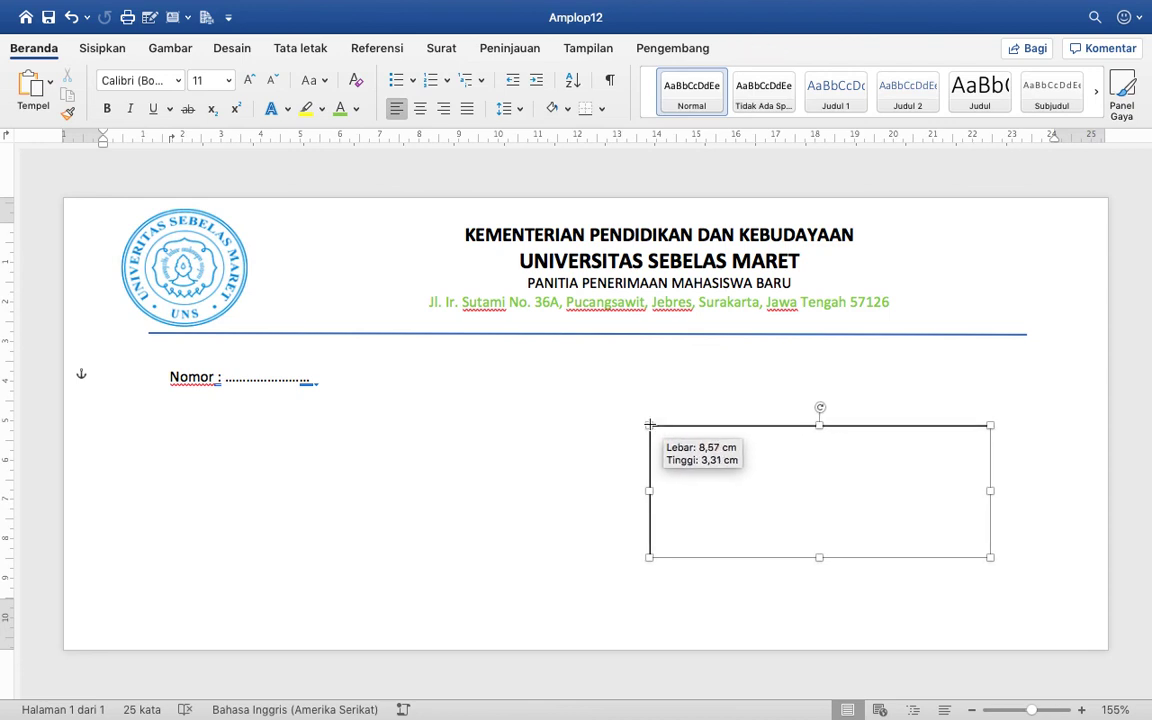
# Type 'Kepada Yth :' followed by an underscore line in the text box.
pyautogui.click(673, 441)
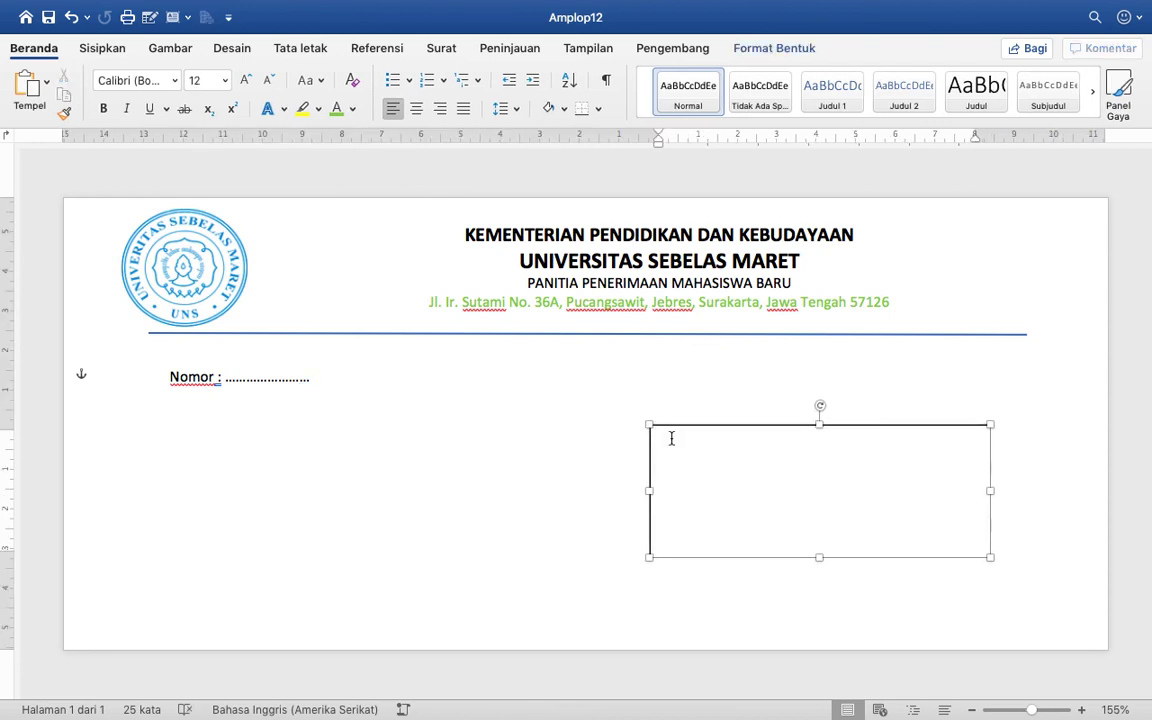
pyautogui.write('Kepa')
pyautogui.write('da')
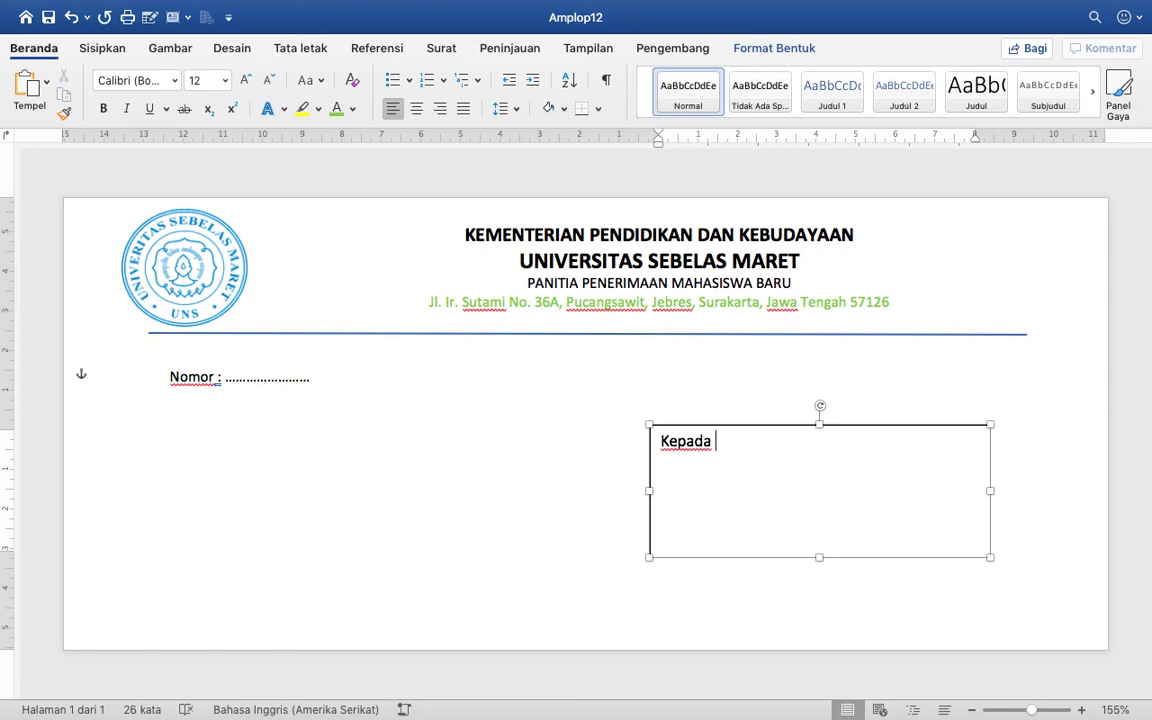
pyautogui.write(' Yth')
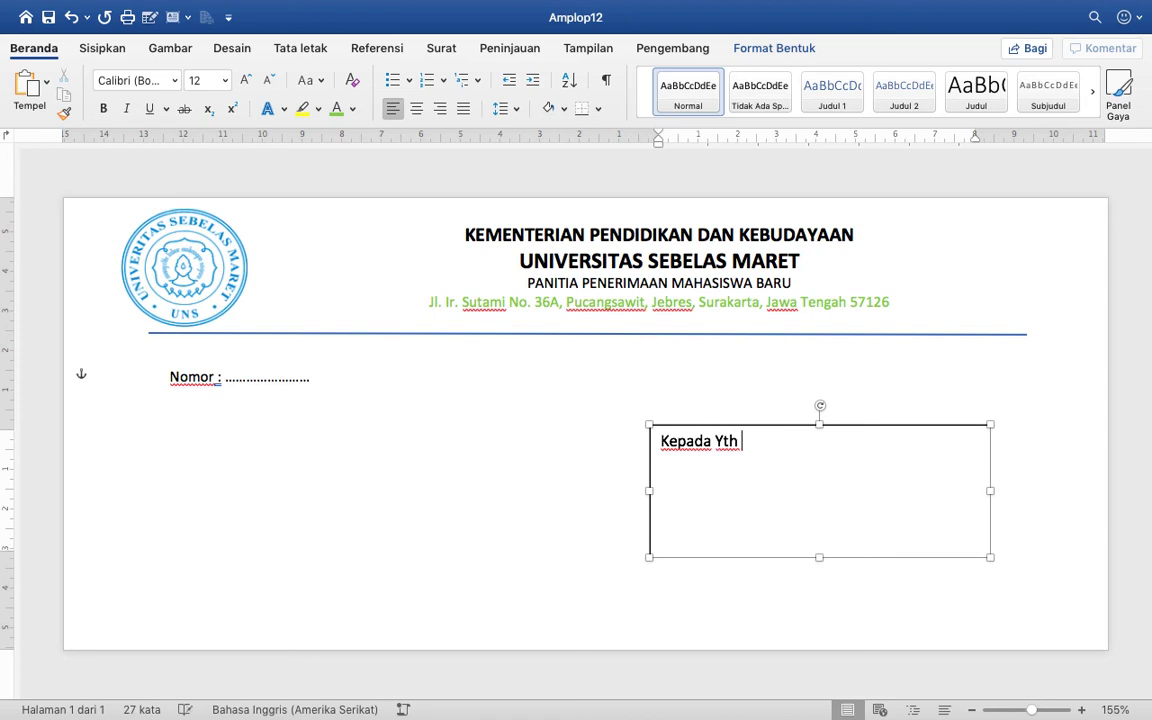
pyautogui.write(' :')
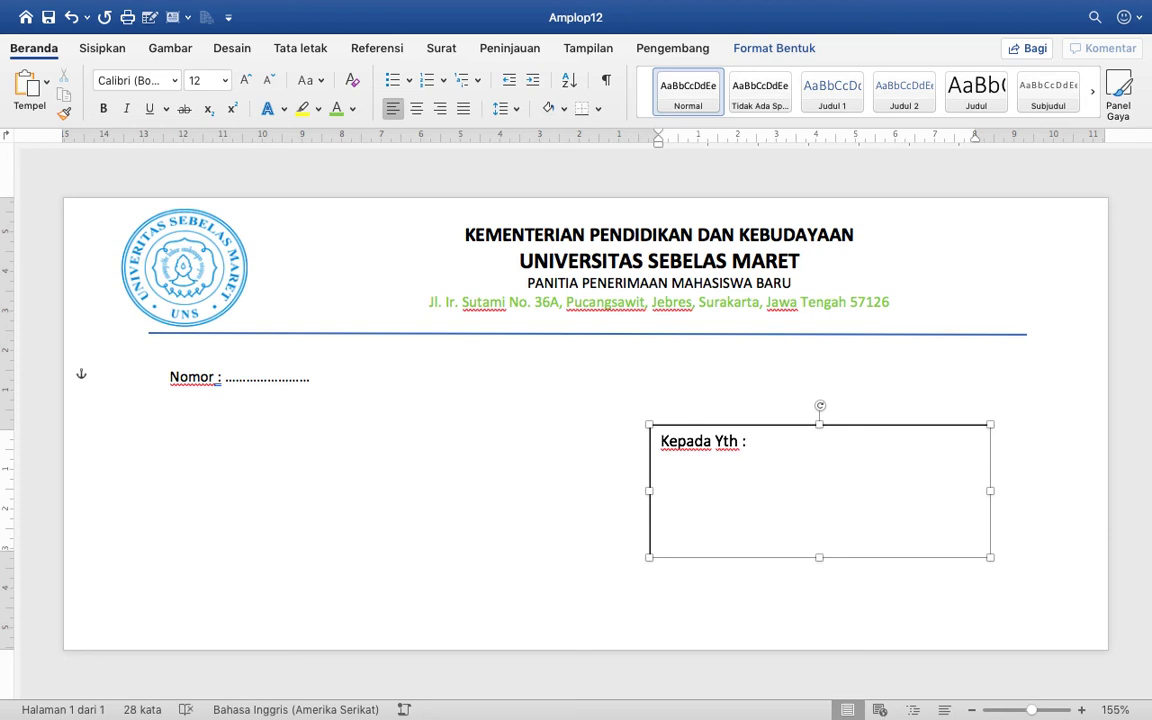
pyautogui.write('---')
pyautogui.write('-')
pyautogui.press('BackSpace')
pyautogui.press('BackSpace')
pyautogui.press('BackSpace')
pyautogui.press('BackSpace')
pyautogui.press('BackSpace')
pyautogui.press('BackSpace')
pyautogui.write(':')
pyautogui.write(' _')
pyautogui.write('_')
pyautogui.write('_')
pyautogui.write('______')
pyautogui.write('_')
pyautogui.click(748, 448)
pyautogui.write('____')
pyautogui.press('BackSpace')
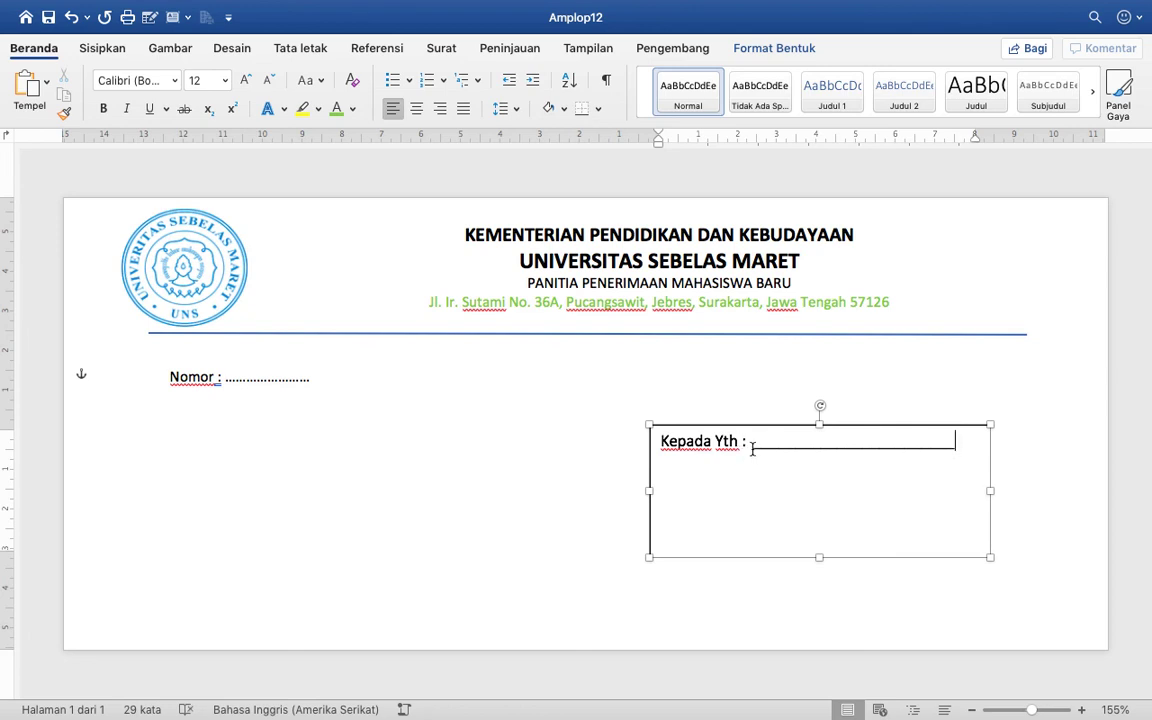
pyautogui.click(753, 447)
pyautogui.keyDown('shift'); pyautogui.click(956, 437); pyautogui.keyUp('shift')
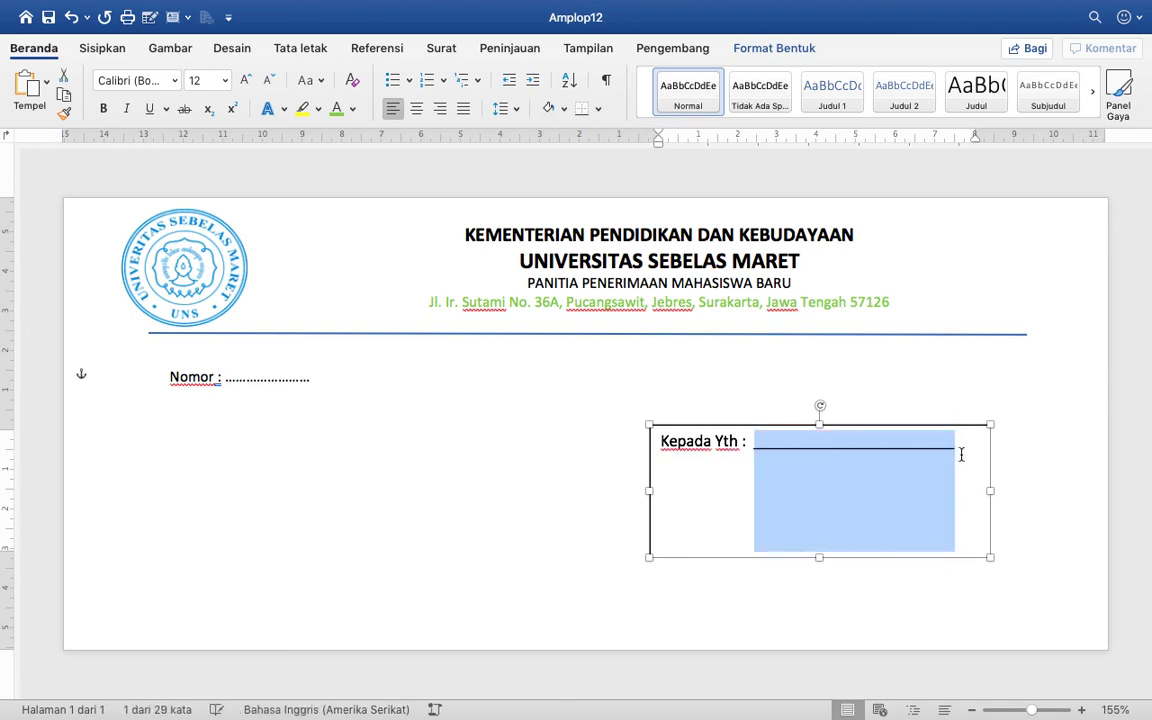
pyautogui.click(960, 454)
# Add two more aligned underscore lines below, then start a new line.
pyautogui.press('Return')
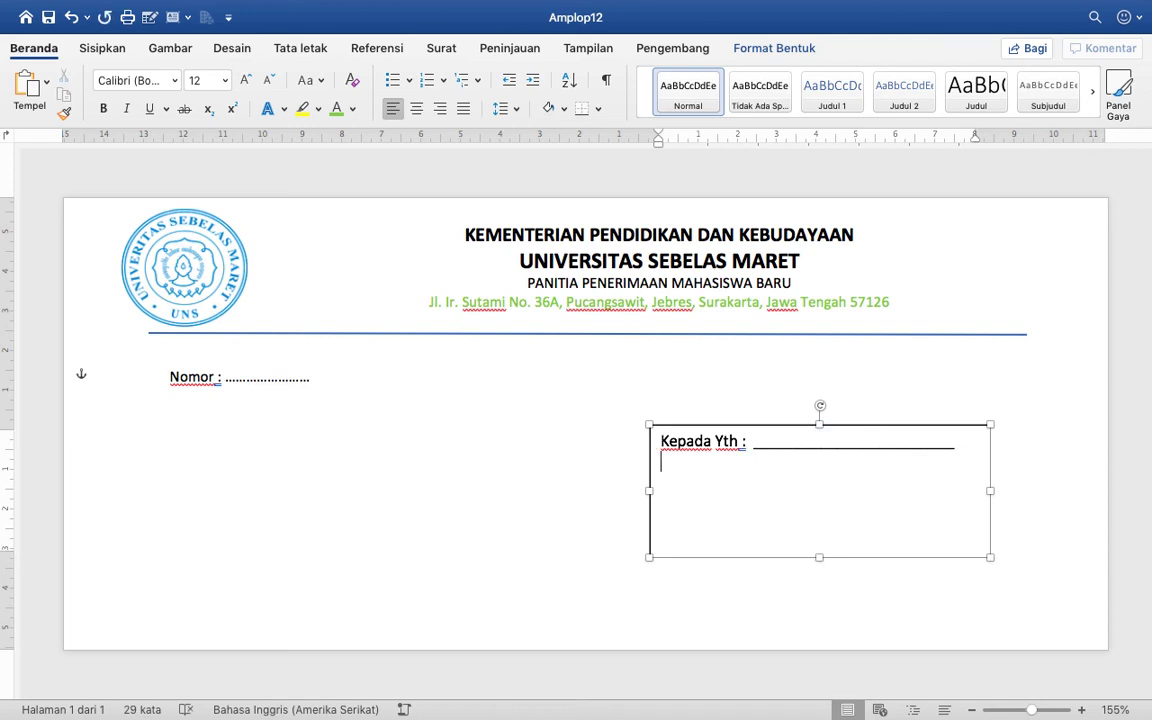
pyautogui.write('_________________________')
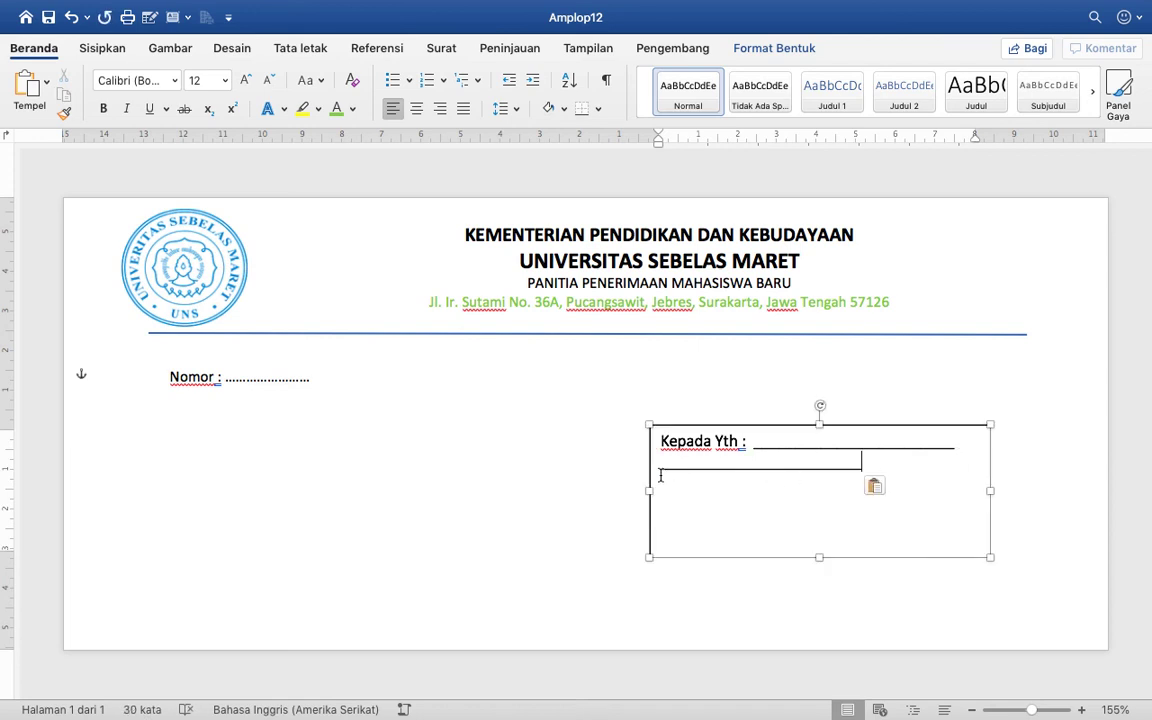
pyautogui.click(657, 465)
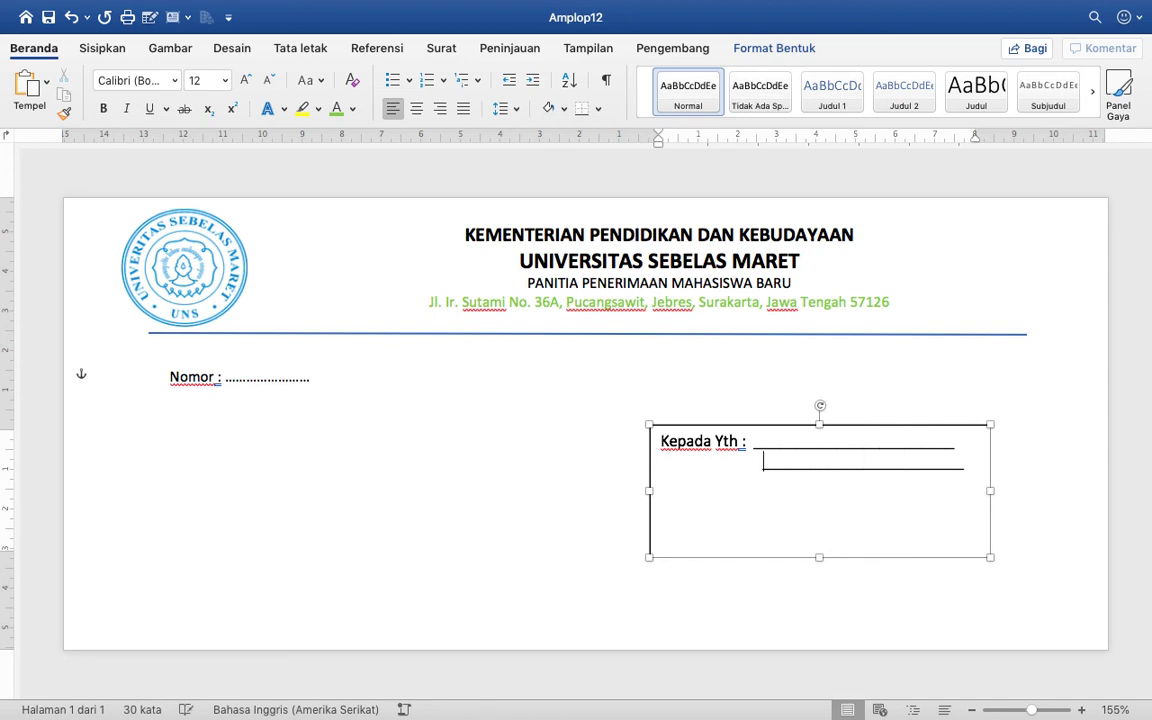
pyautogui.press('BackSpace')
pyautogui.press('BackSpace')
pyautogui.click(952, 465)
pyautogui.press('Return')
pyautogui.hotkey('ctrl', 'v')
pyautogui.click(666, 489)
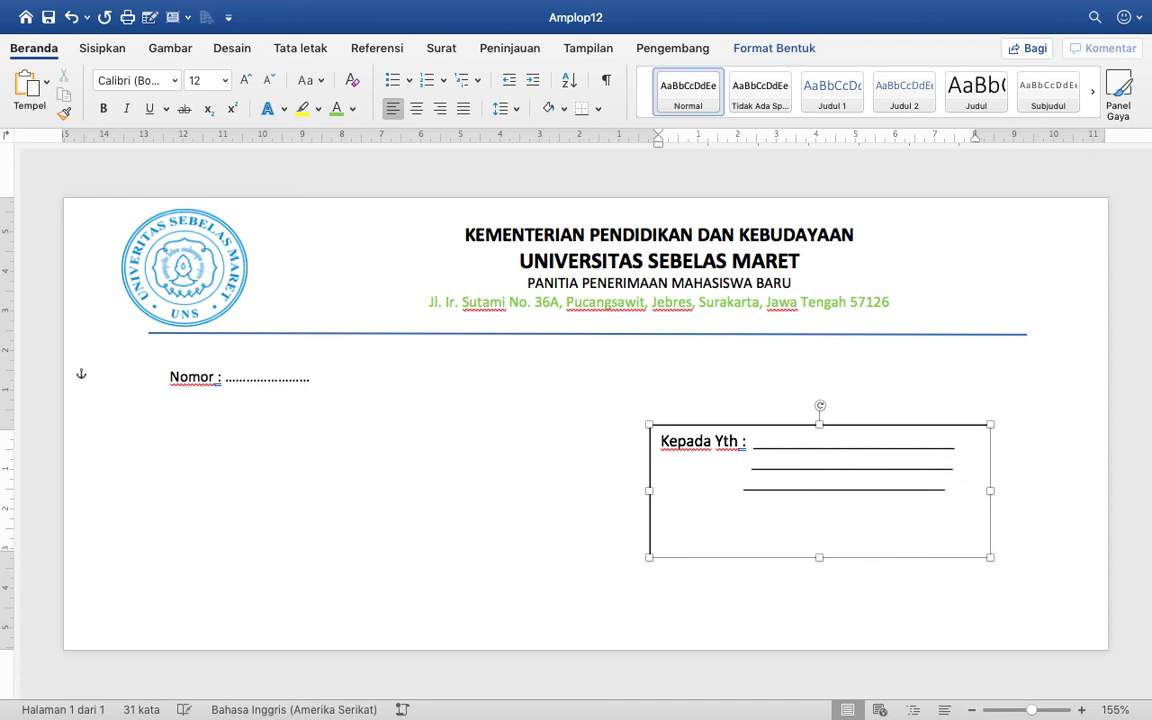
pyautogui.press('BackSpace')
pyautogui.click(958, 486)
pyautogui.press('Return')
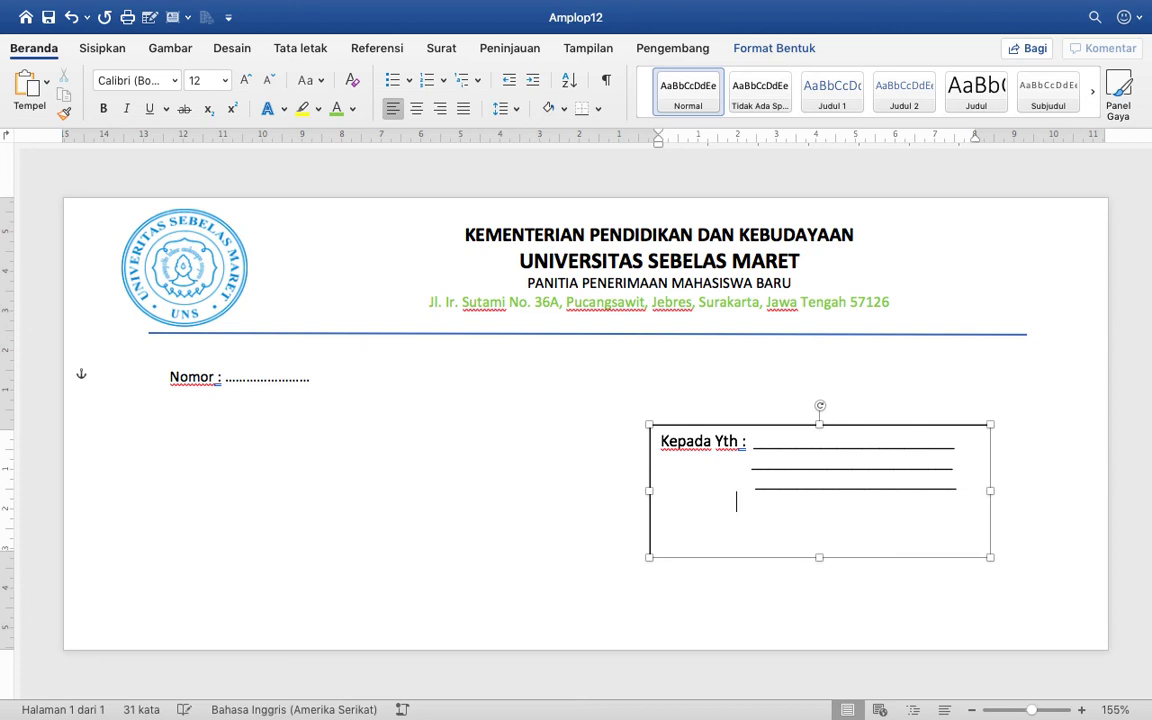
# Type 'Di Solo' on a new line below the underlines, correcting the 'Silo' typo.
pyautogui.press('Return')
pyautogui.write('di')
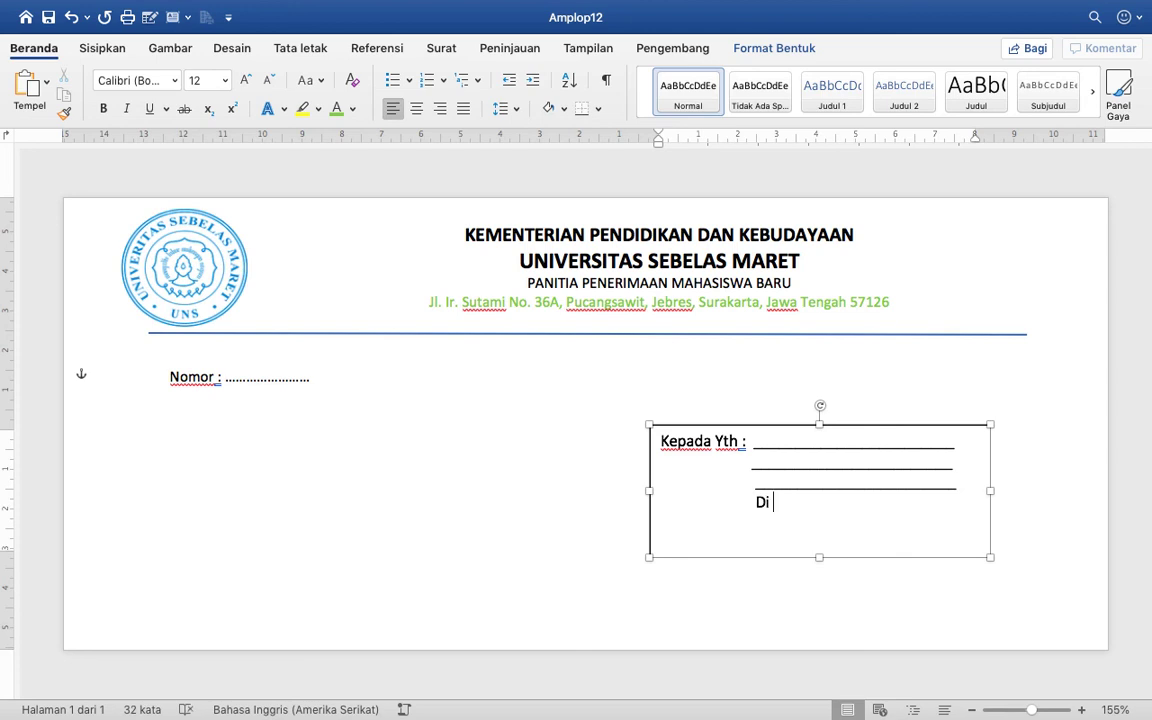
pyautogui.write(' Silo')
pyautogui.press('BackSpace')
pyautogui.press('BackSpace')
pyautogui.press('BackSpace')
pyautogui.write('olo')
# Review the Kepada Yth text box, leaving it deselected.
pyautogui.click(754, 374)
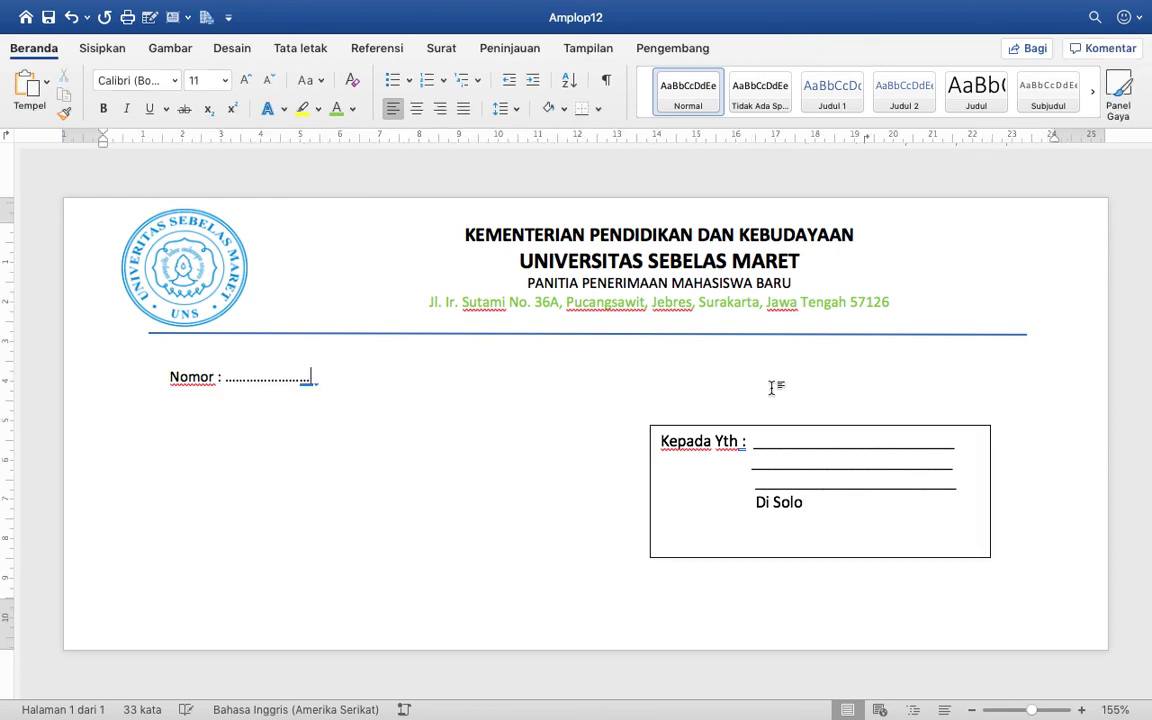
pyautogui.click(752, 428)
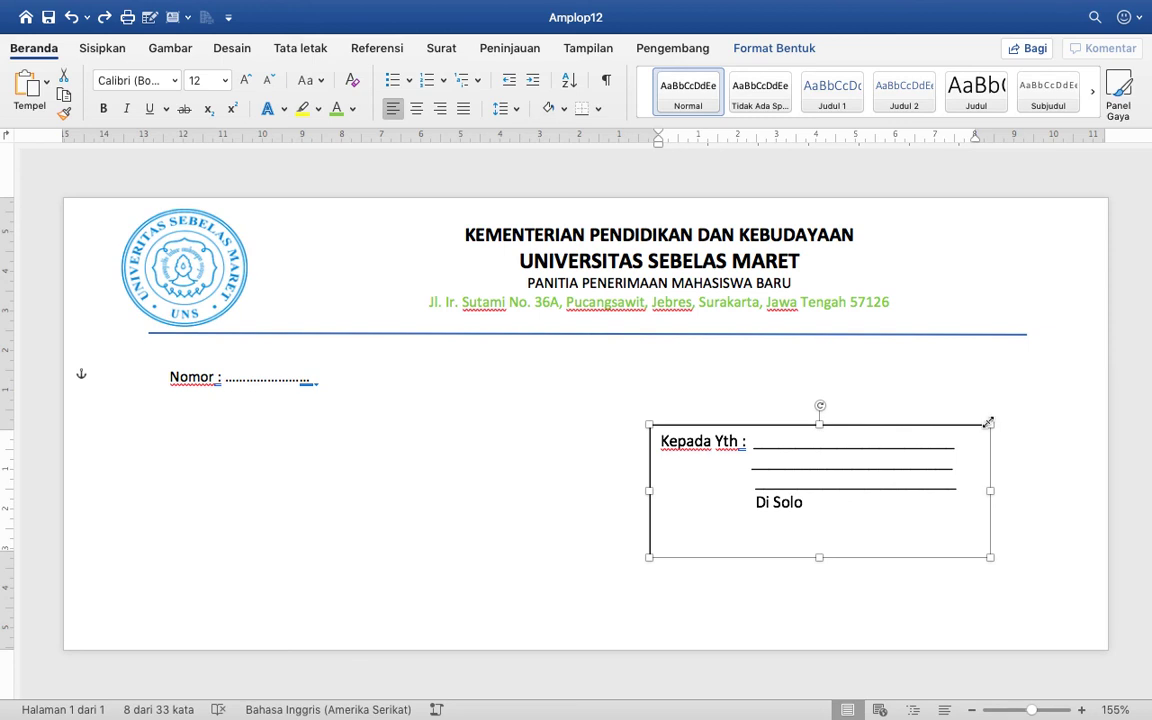
pyautogui.click(936, 387)
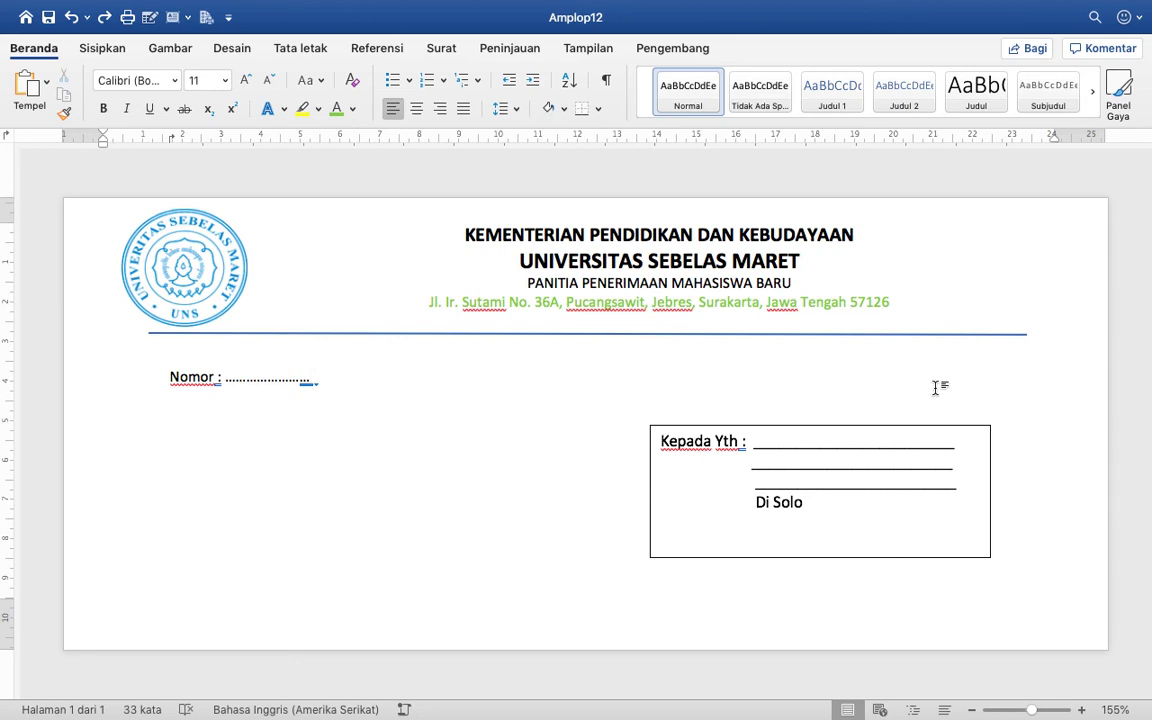
pyautogui.click(987, 430)
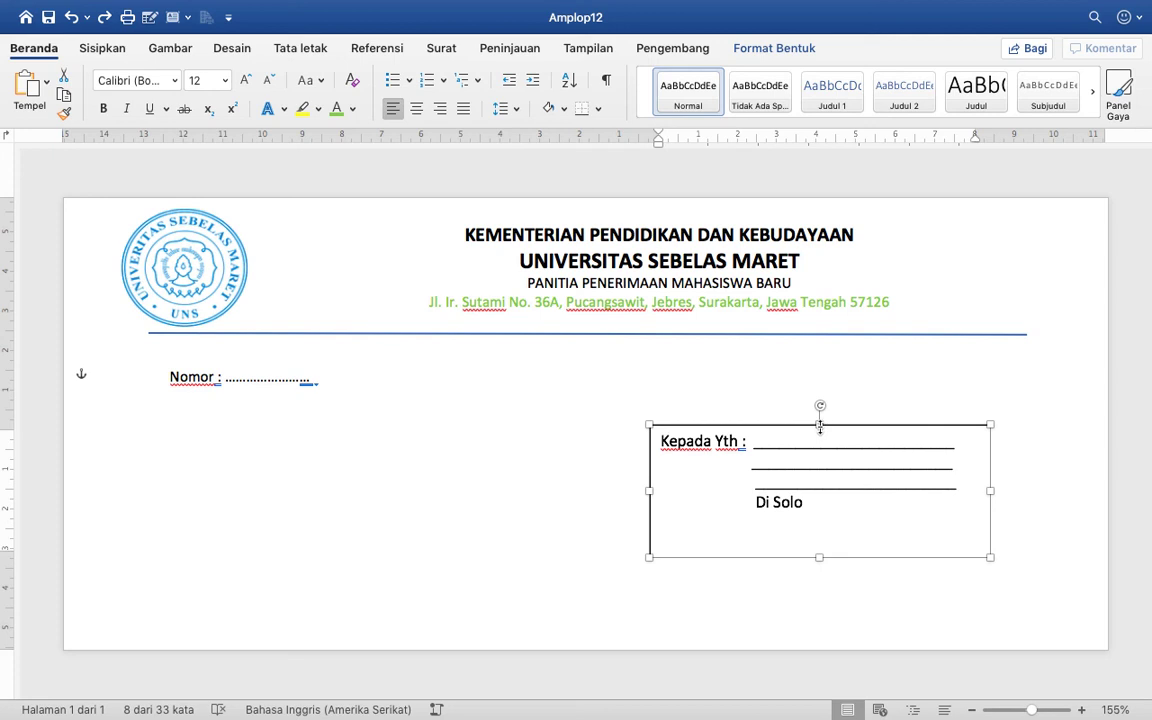
pyautogui.click(884, 400)
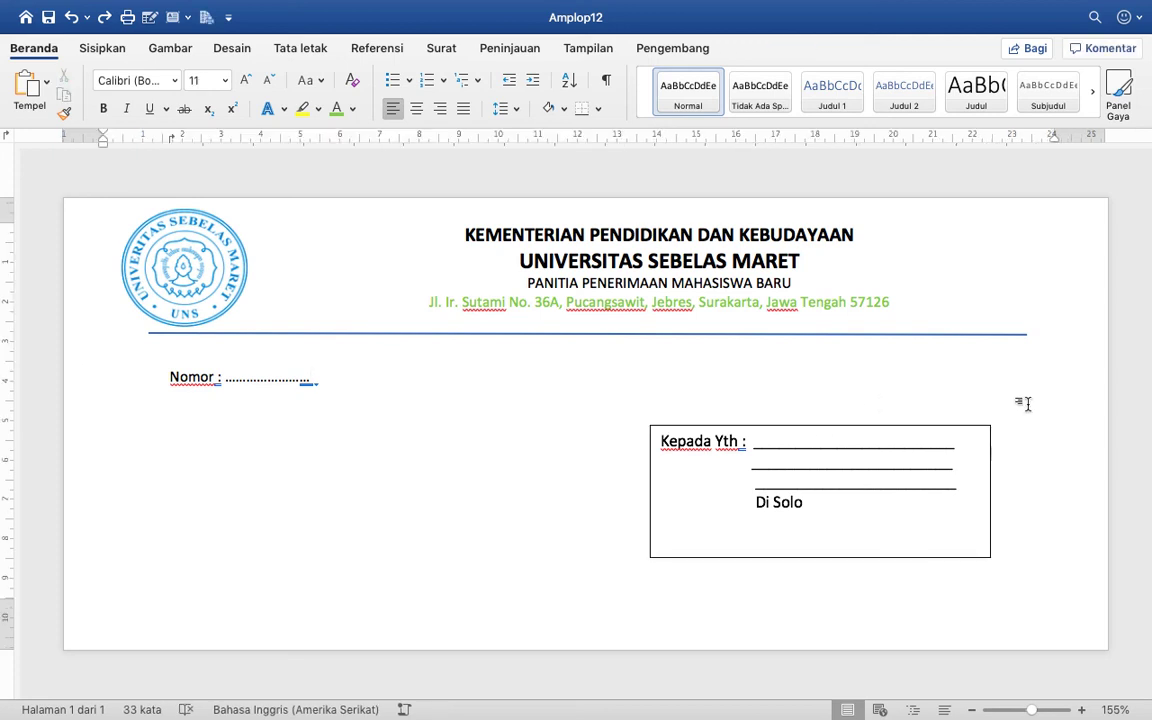